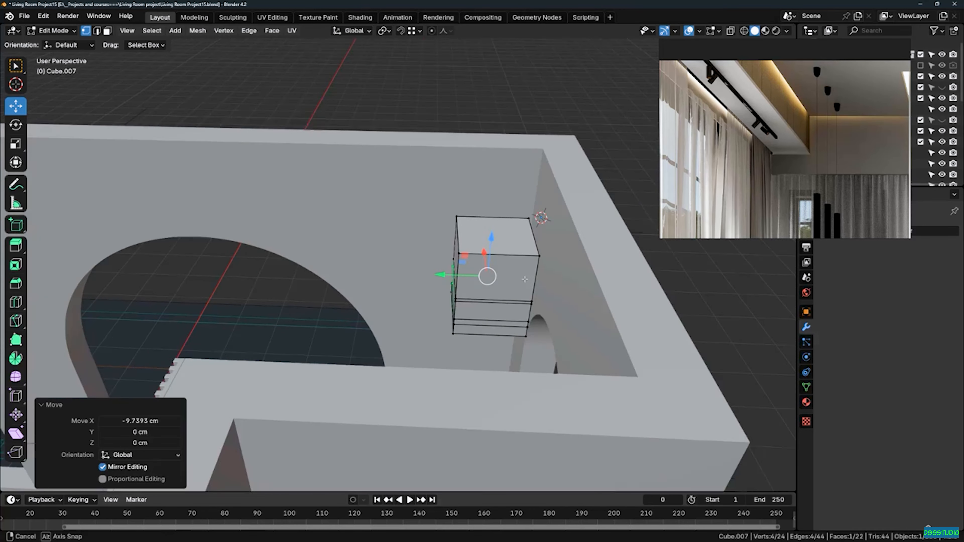
Move the vertices on the block's side nearest the end wall about -10.4 cm along Y
key("alt+z")
left_click_drag(500, 194, 555, 352)
middle_click_drag(542, 247, 540, 255)
key("shift+z")
left_click_drag(494, 285, 513, 288)
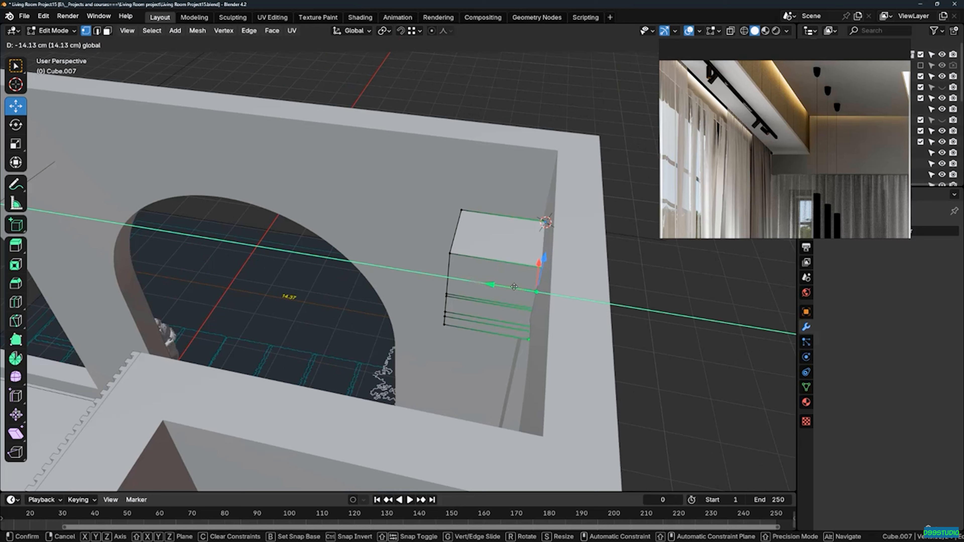
left_click_drag(556, 151, 559, 154)
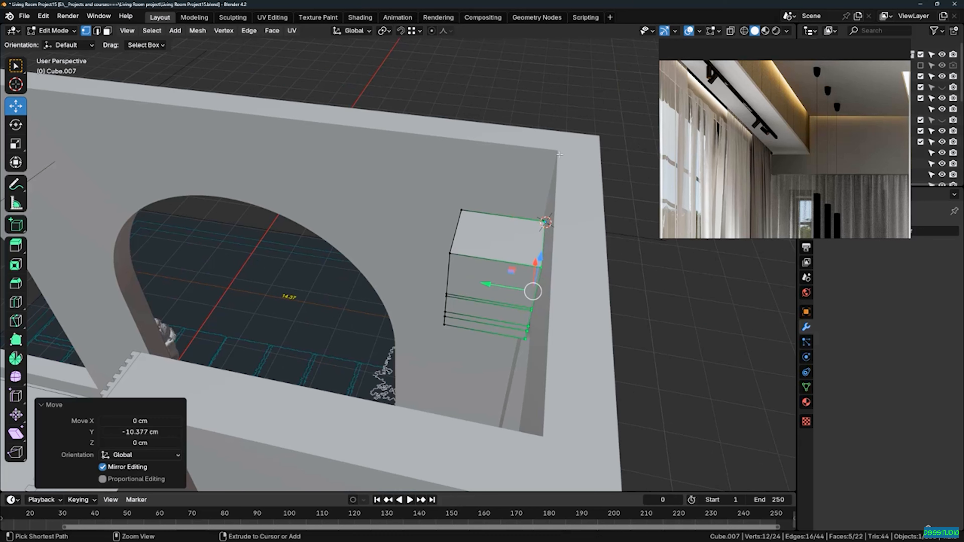
left_click(420, 32)
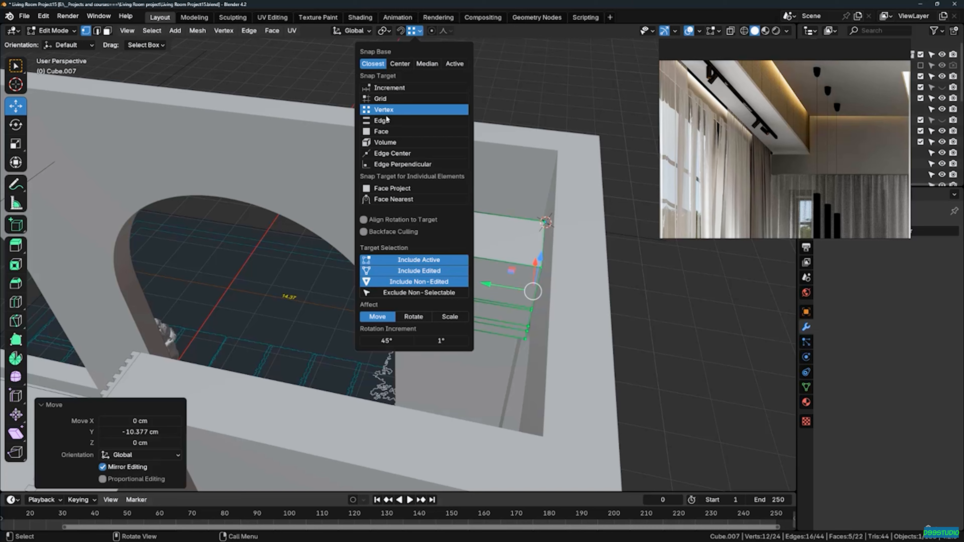
Extrude the block's top face upward by about 26 cm
middle_click_drag(342, 171, 380, 186)
left_click_drag(389, 185, 470, 333)
middle_click_drag(469, 333, 491, 217)
left_click(483, 220)
key("e")
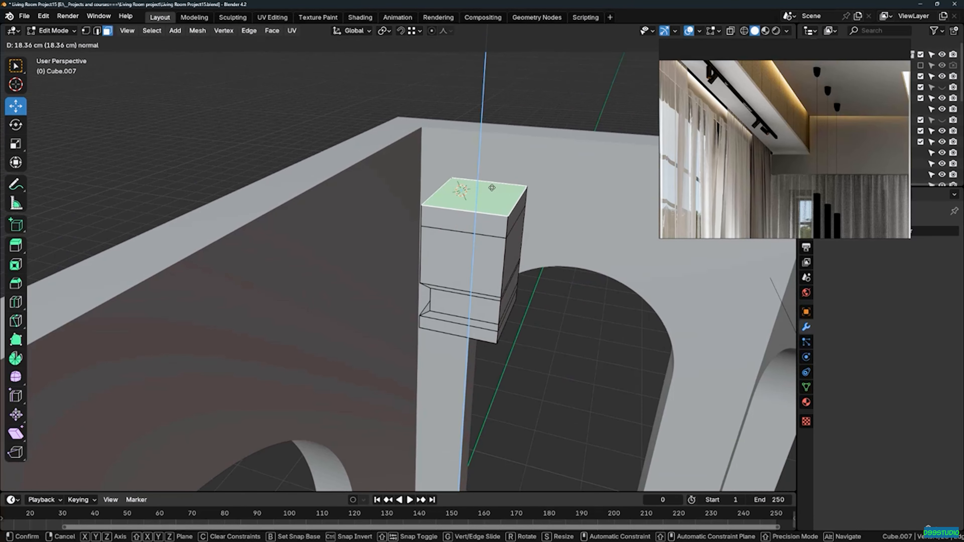
left_click(492, 175)
Extrude the block's upper back face toward the window wall
middle_click_drag(491, 174, 427, 203)
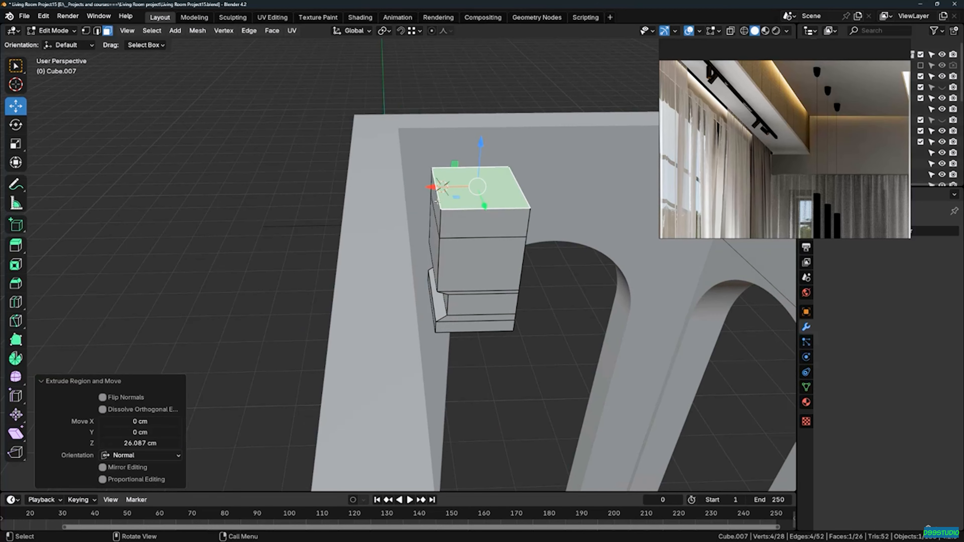
left_click(428, 203)
key("e")
left_click(398, 140)
Select the block's end faces and stretch them along Y above the arched windows toward the opposite end wall
middle_click_drag(397, 140, 403, 216)
left_click(400, 219)
left_click(463, 227, "shift")
left_click(449, 289, "shift")
left_click_drag(450, 289, 461, 340, "shift")
middle_click_drag(638, 193, 546, 223)
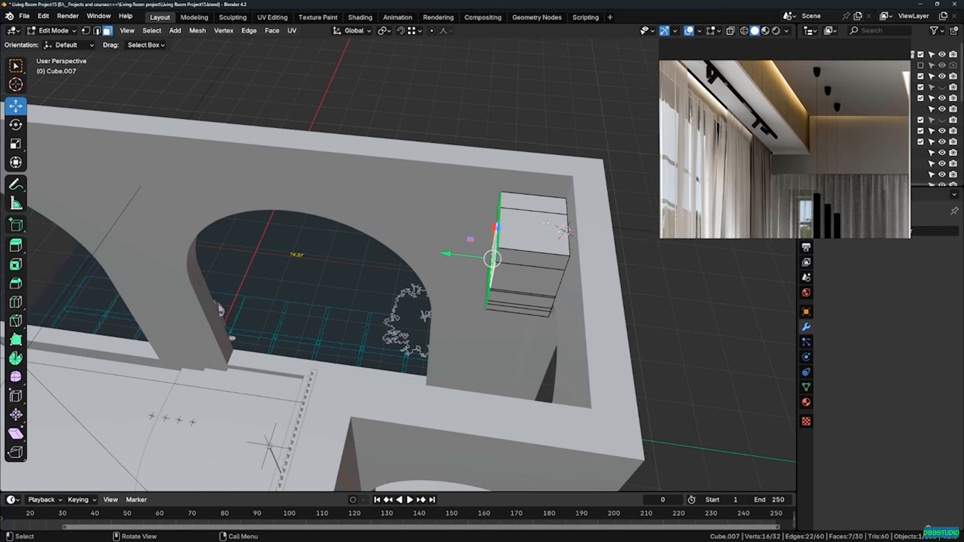
left_click_drag(459, 256, 246, 234)
scroll(246, 234, "down", 4)
middle_click_drag(246, 234, 523, 243, "shift")
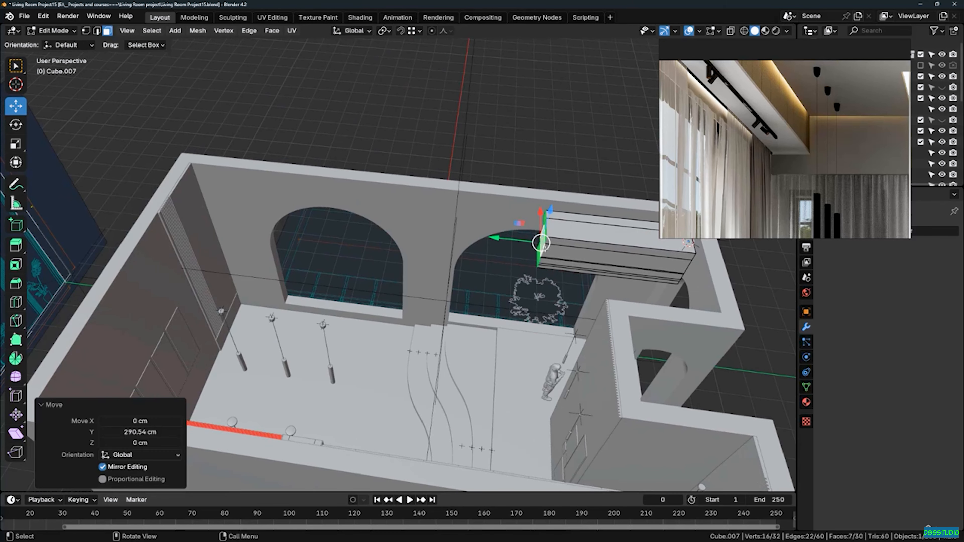
left_click_drag(523, 243, 182, 171)
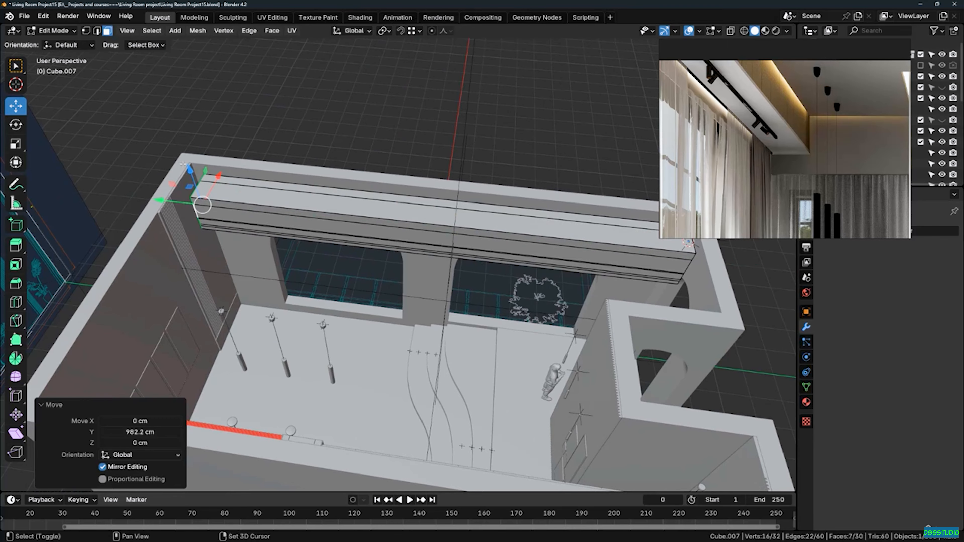
Extend the beam's far end about 28.6 cm further along Y to meet the wall
middle_click_drag(181, 171, 400, 211, "shift")
scroll(401, 215, "up", 7)
left_click_drag(368, 286, 335, 285)
middle_click_drag(367, 280, 359, 266)
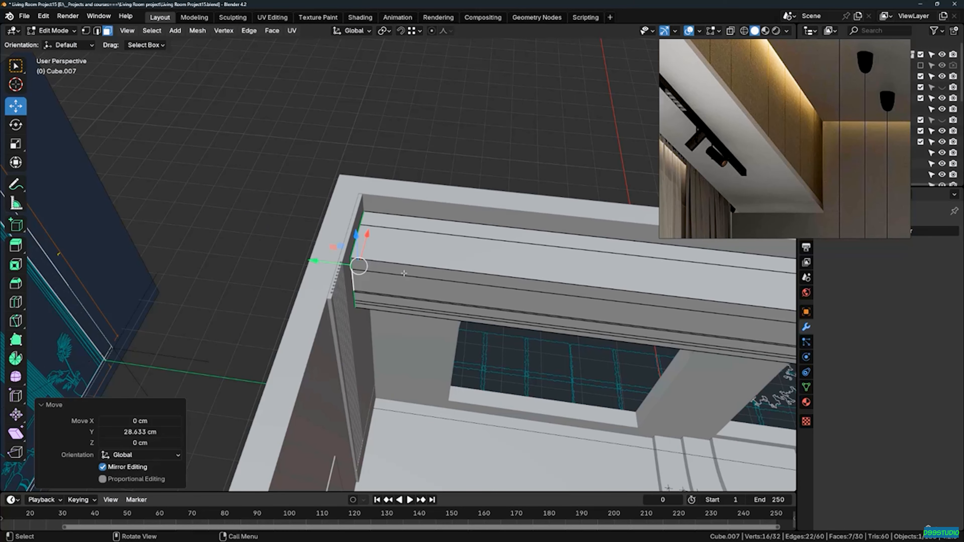
Inset the beam's long room-facing faces together by about 17.5 cm
left_click_drag(403, 270, 417, 311)
middle_click_drag(417, 312, 558, 315)
scroll(608, 333, "up", 3)
middle_click_drag(607, 332, 585, 317)
scroll(602, 237, "up", 4)
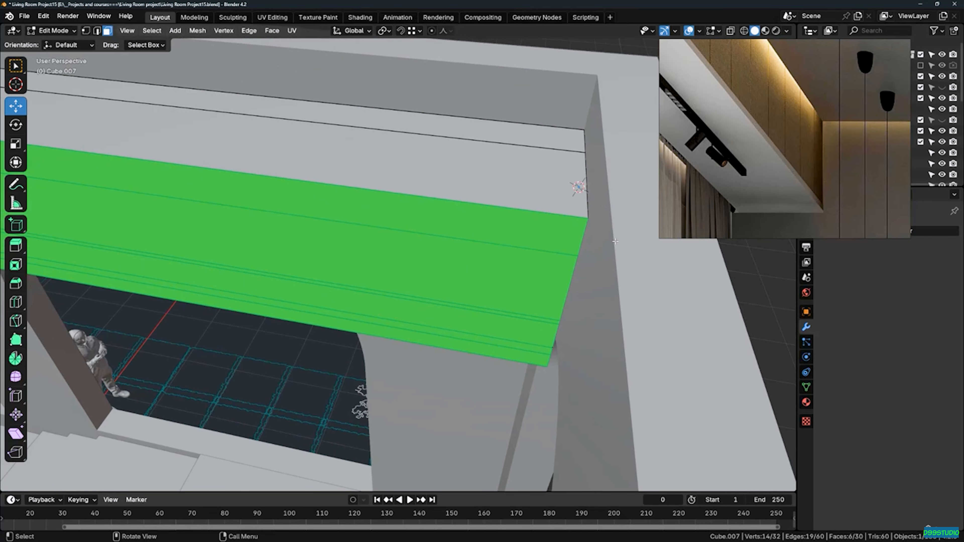
key("i")
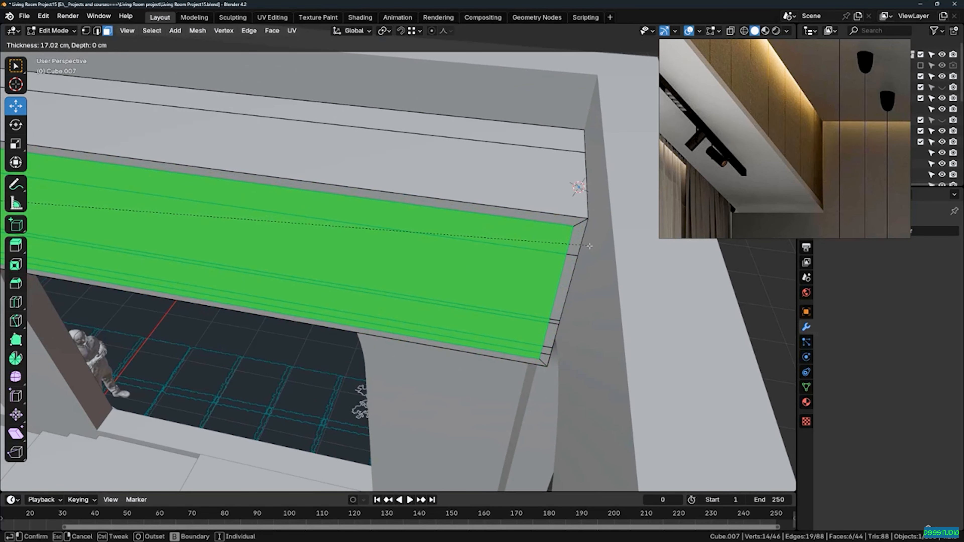
left_click(588, 246)
Try a further inset of about 4.4 cm on the beam's front faces and shrink them inward
scroll(493, 297, "down", 3)
middle_click_drag(493, 297, 512, 274)
middle_click_drag(374, 193, 405, 246, "shift")
scroll(536, 220, "down", 2)
scroll(405, 246, "up", 8)
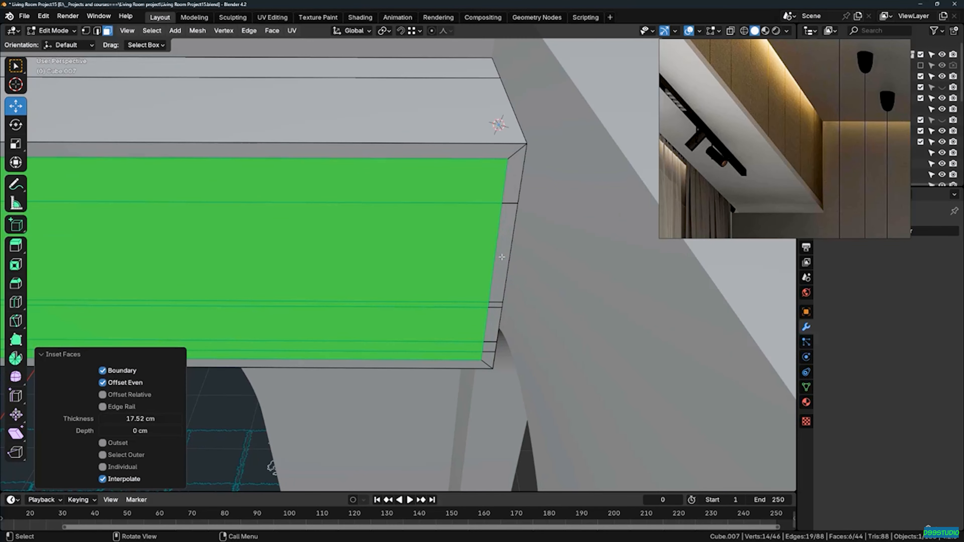
middle_click_drag(529, 200, 577, 196)
key("i")
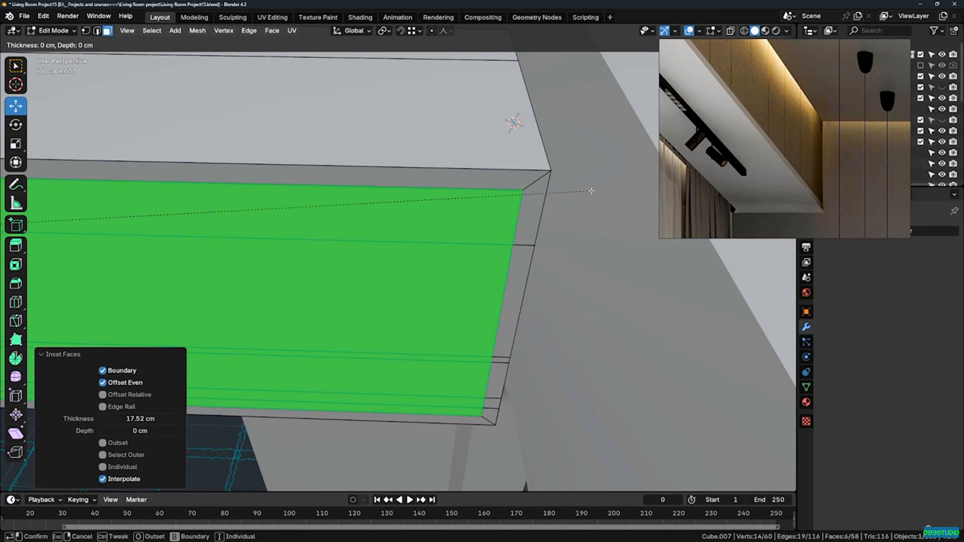
left_click(545, 208)
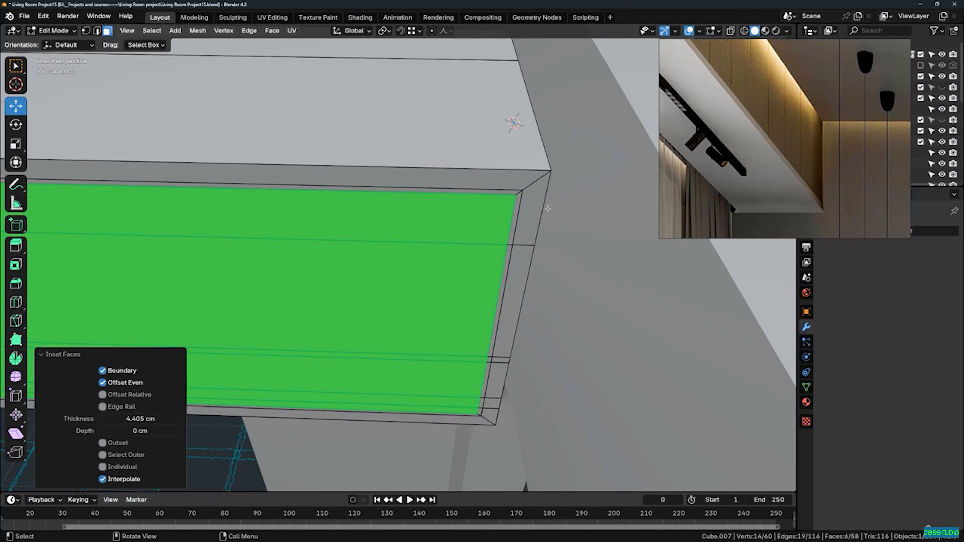
key("alt+s")
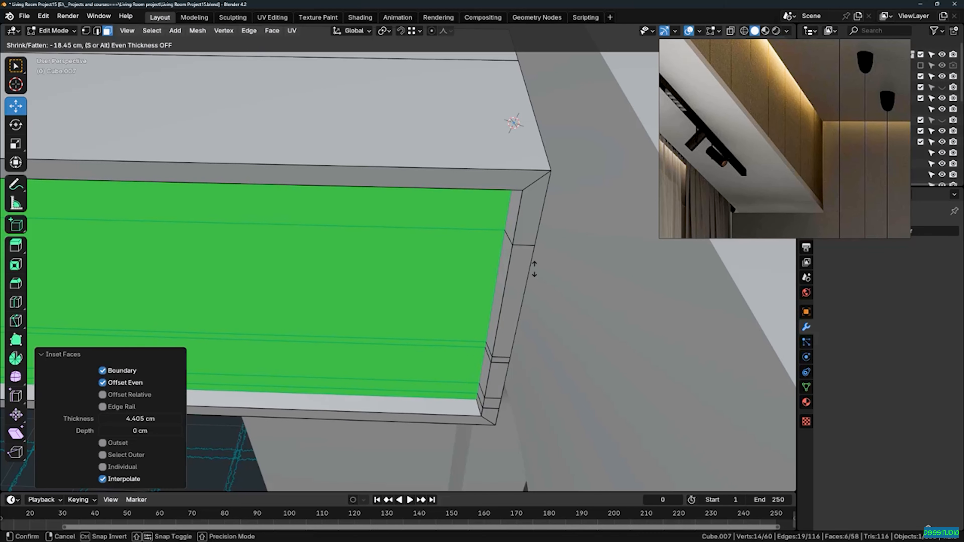
right_click(513, 251)
key("ctrl+z")
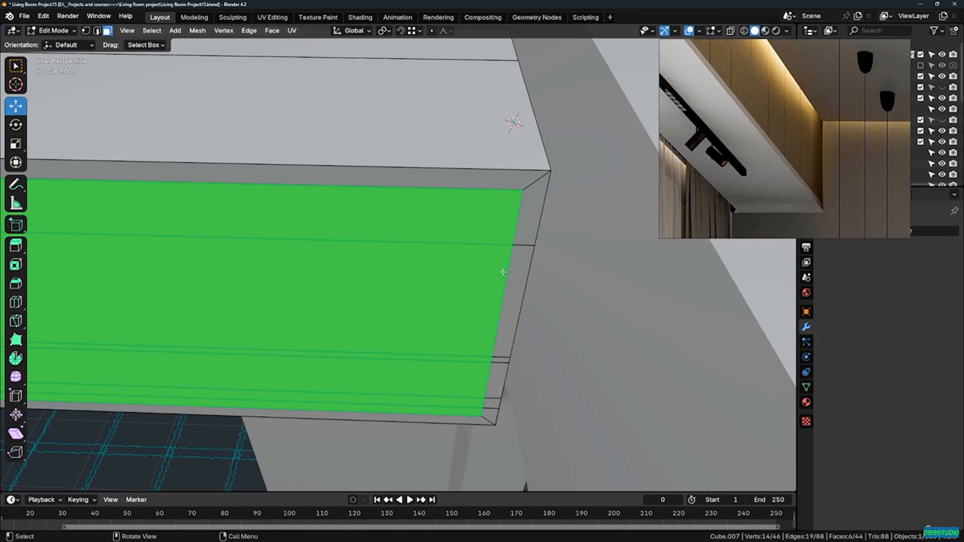
Extrude the inset front faces about 6.7 cm into the beam to form a recess
key("e")
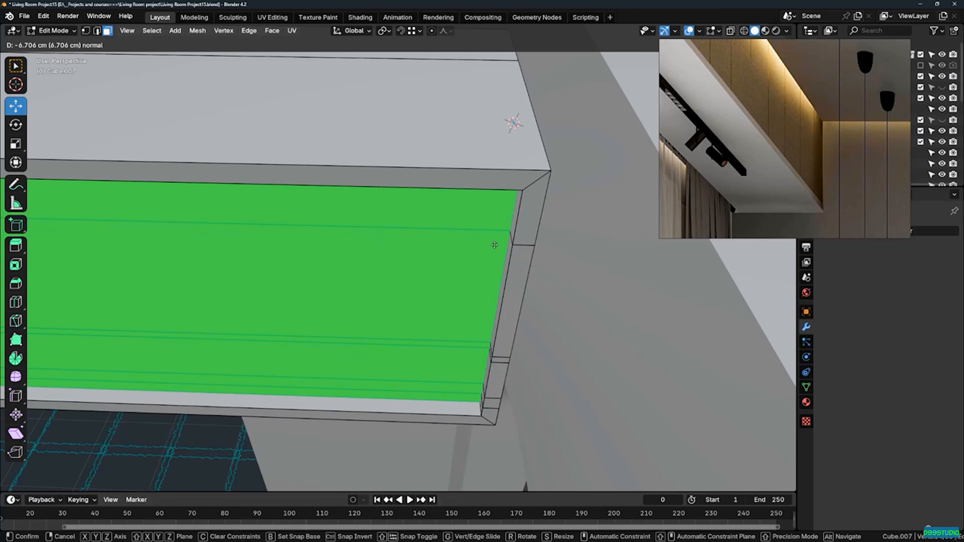
left_click(494, 245)
scroll(538, 277, "down", 12)
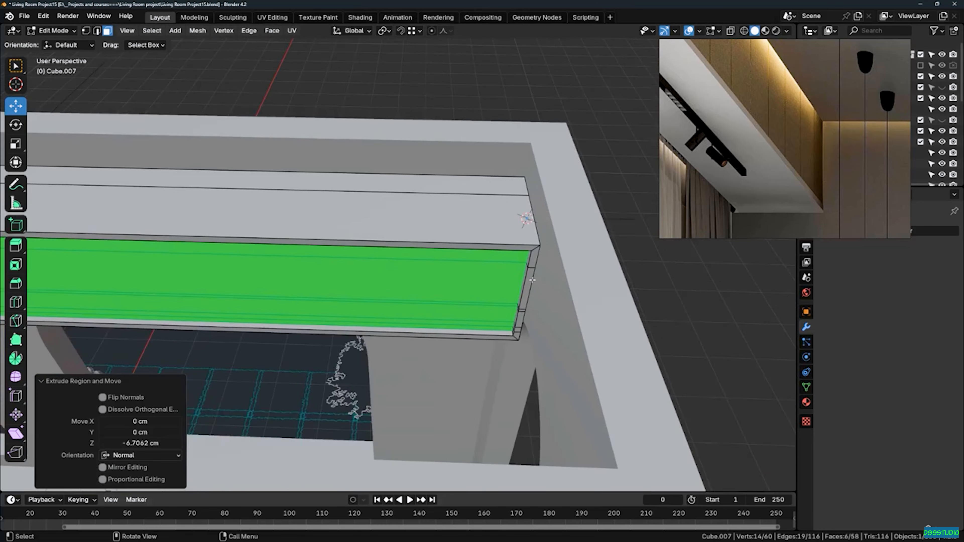
Duplicate the recessed front faces in place and separate the copy into its own object
scroll(403, 270, "up", 3)
middle_click_drag(353, 254, 347, 295)
scroll(398, 255, "up", 2)
key("g")
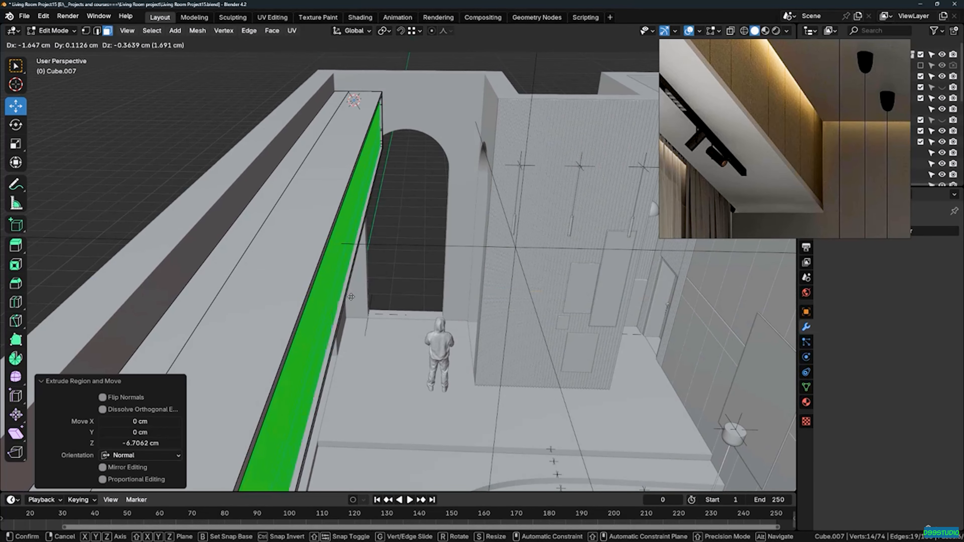
key("x")
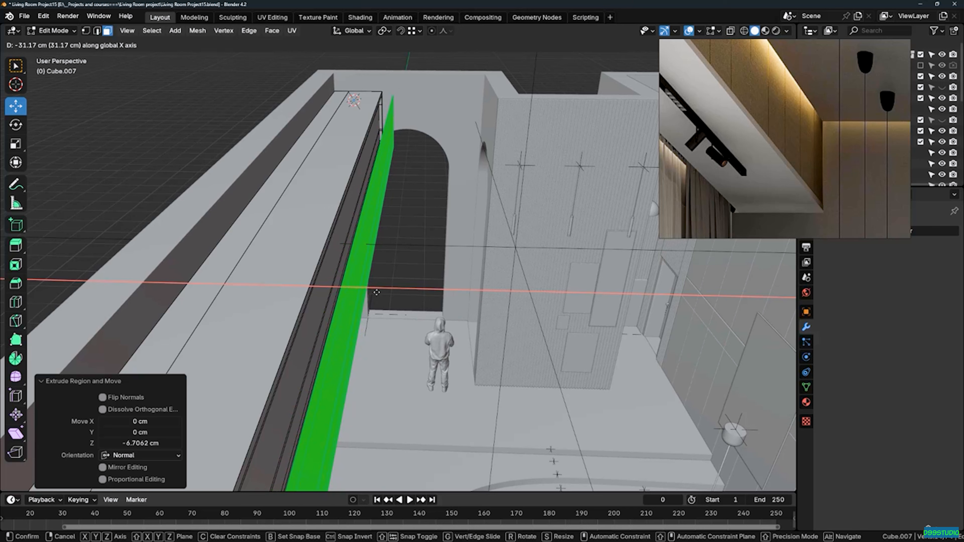
right_click(377, 292)
middle_click_drag(415, 260, 325, 259)
key("p")
left_click(399, 289)
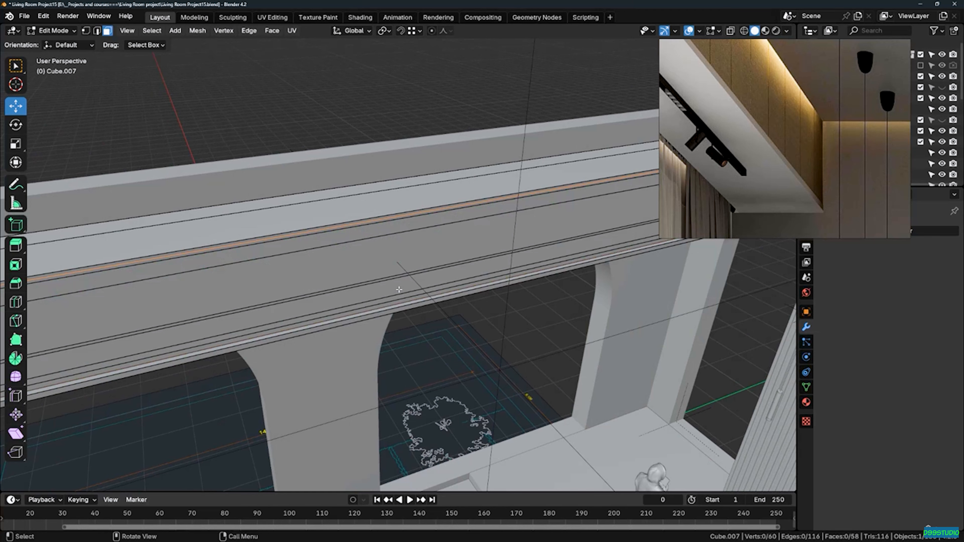
key("Tab")
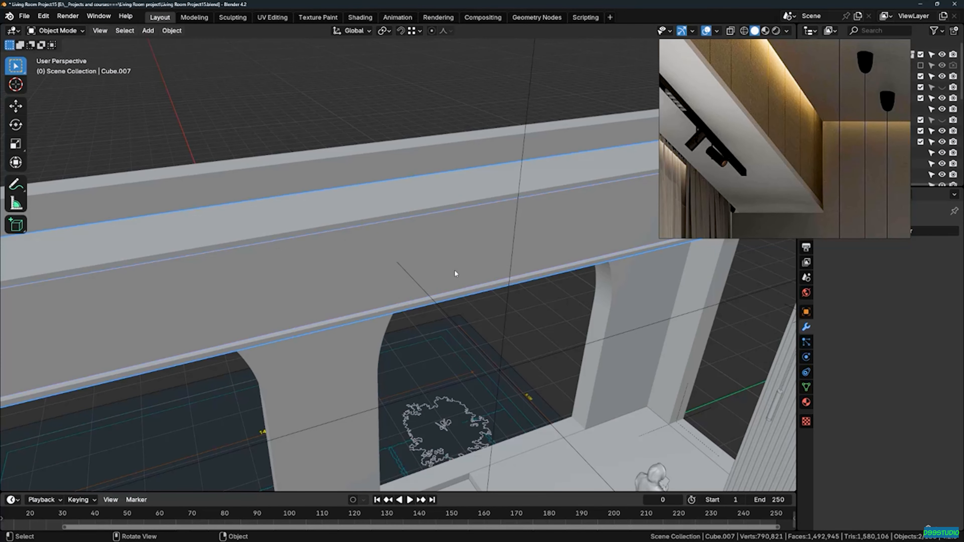
Select the separated front panel and open its mesh for editing
left_click(451, 248)
left_click(449, 245)
middle_click_drag(427, 236, 403, 239)
left_click(381, 244)
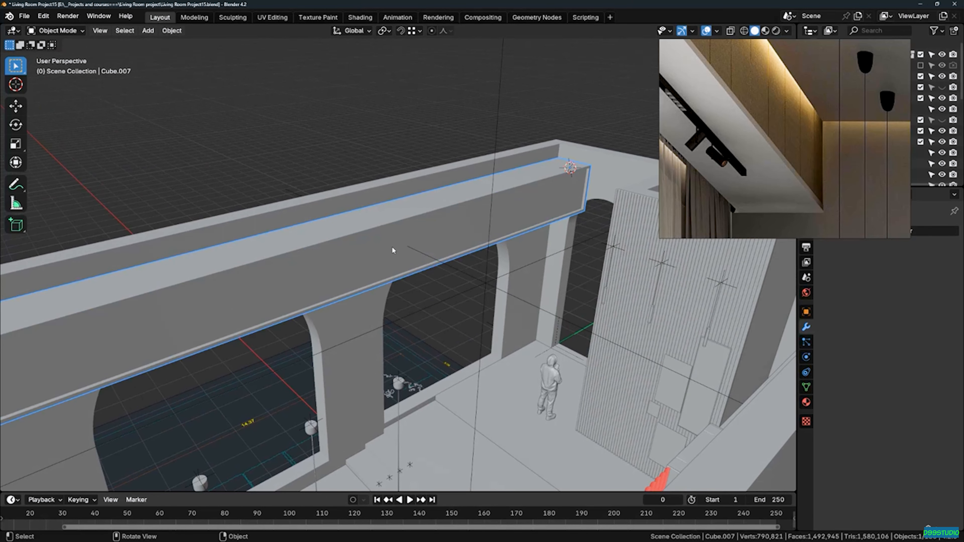
left_click(393, 248)
scroll(497, 208, "down", 3)
middle_click_drag(433, 243, 399, 267)
scroll(446, 175, "up", 3)
key("Tab")
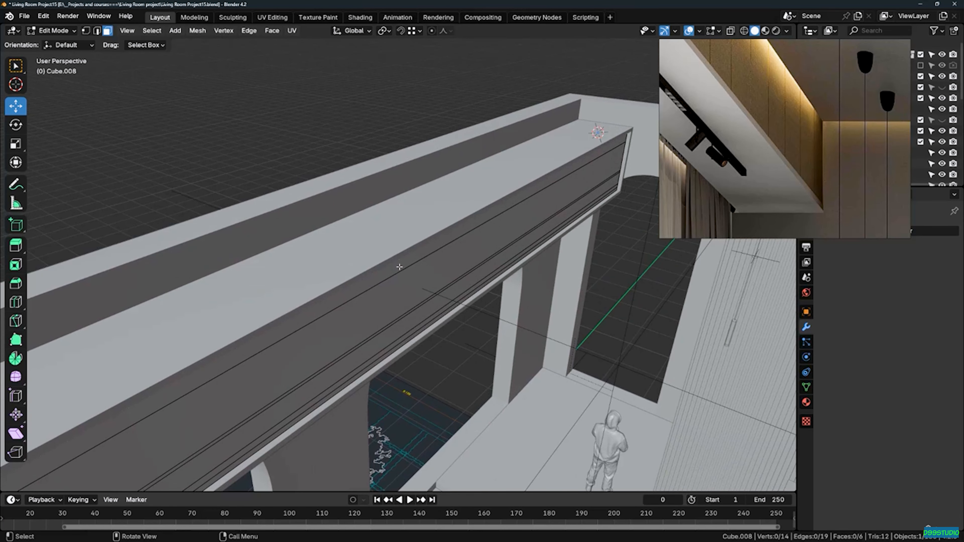
Dissolve the five horizontal edges running along the front panel so it becomes a single face
left_click_drag(399, 267, 409, 301)
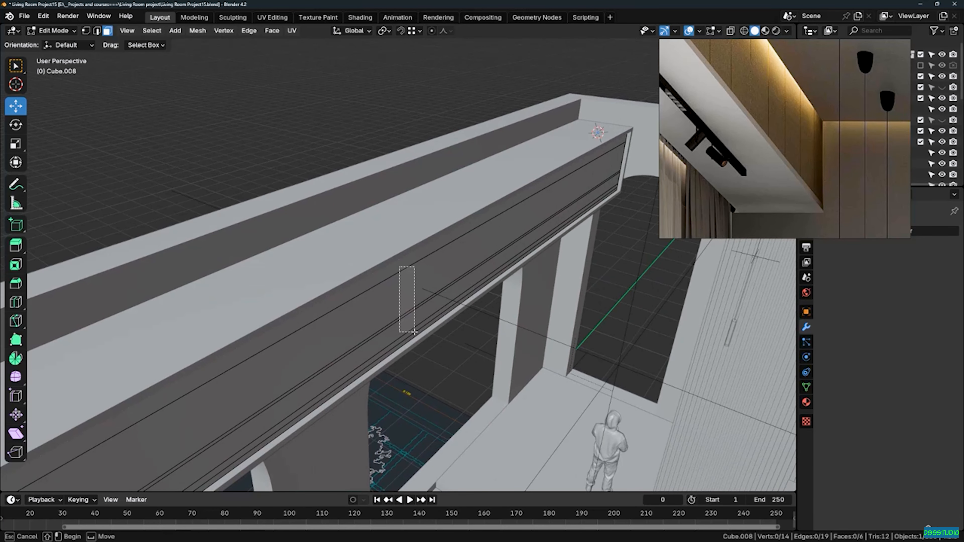
left_click_drag(415, 334, 416, 334)
key("2")
left_click(406, 313)
left_click_drag(391, 269, 397, 281)
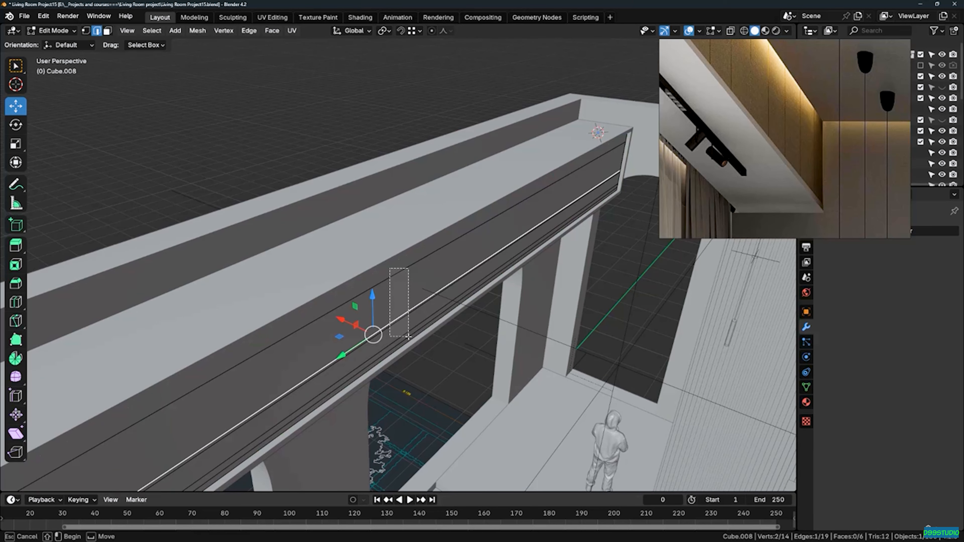
left_click_drag(409, 339, 409, 339)
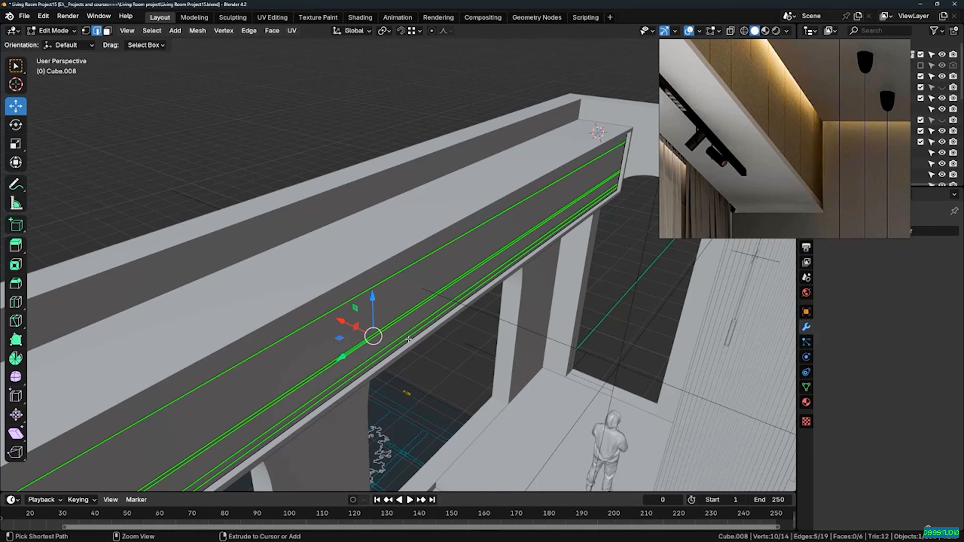
key("ctrl+x")
Move the whole front panel about -0.985 cm along X, off the recessed surface
key("a")
mouse_move(424, 309)
middle_mouse_down()
mouse_move(451, 289)
mouse_move(345, 343)
mouse_move(412, 316)
middle_mouse_up()
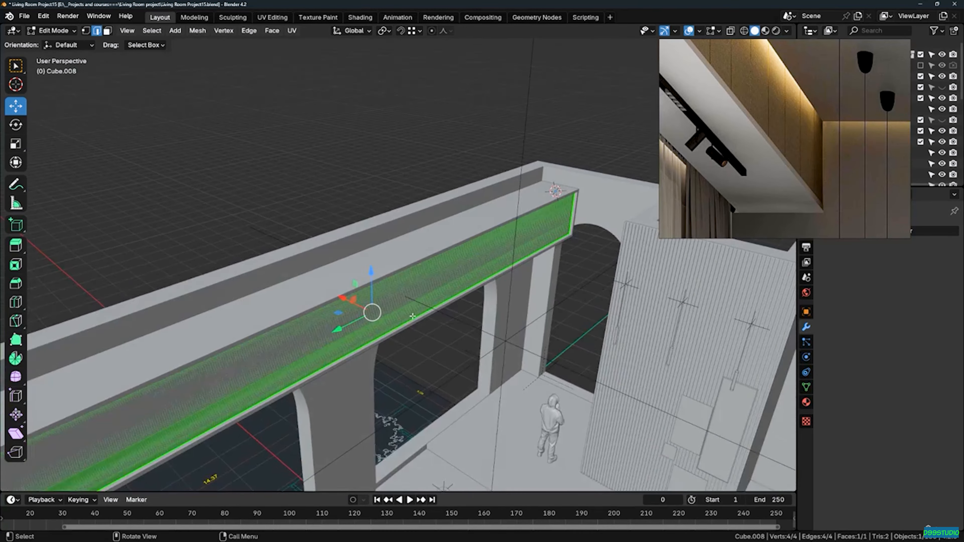
scroll(412, 317, "up", 5)
left_click_drag(374, 283, 376, 285)
middle_click_drag(376, 285, 376, 320)
Divide the front panel along its length with evenly spaced vertical loop cuts, setting the number of cuts to 15
scroll(377, 319, "down", 2)
middle_click_drag(467, 277, 429, 294)
scroll(445, 282, "down", 1)
scroll(430, 294, "down", 1)
scroll(430, 294, "down", 1)
key("ctrl+r")
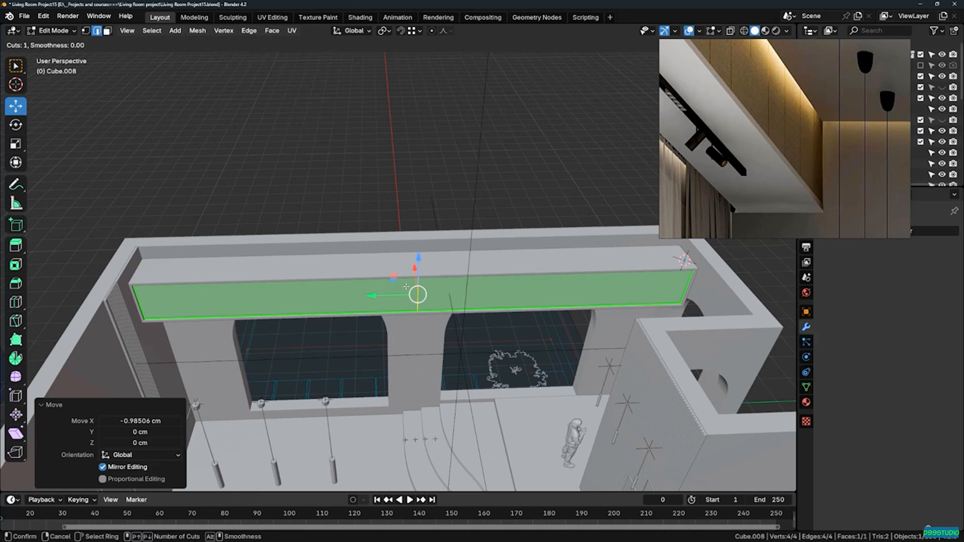
scroll(407, 288, "up", 7)
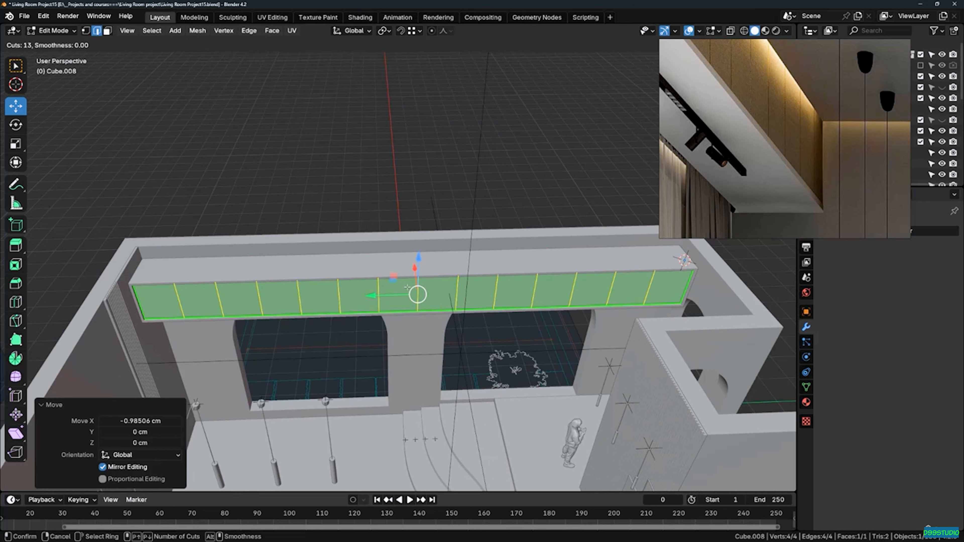
scroll(407, 288, "up", 7)
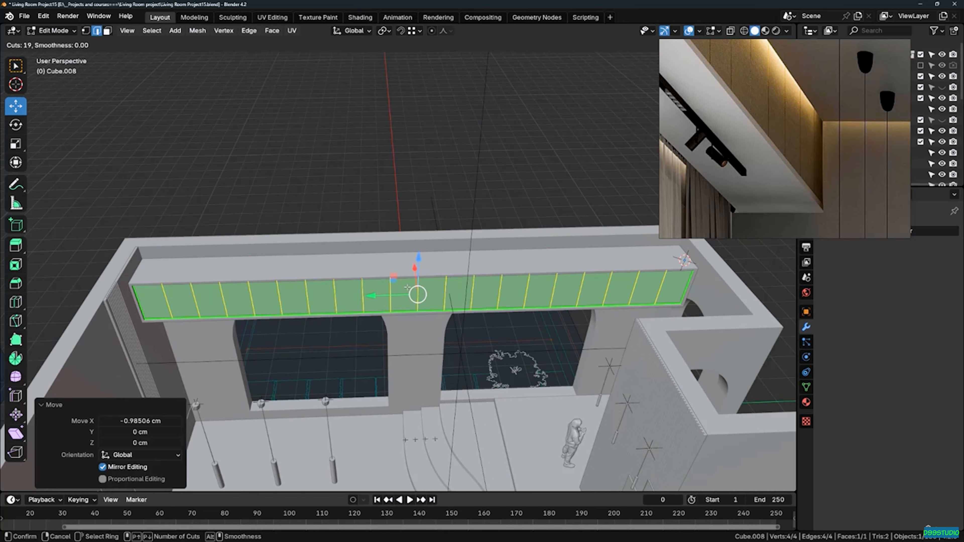
scroll(407, 288, "down", 2)
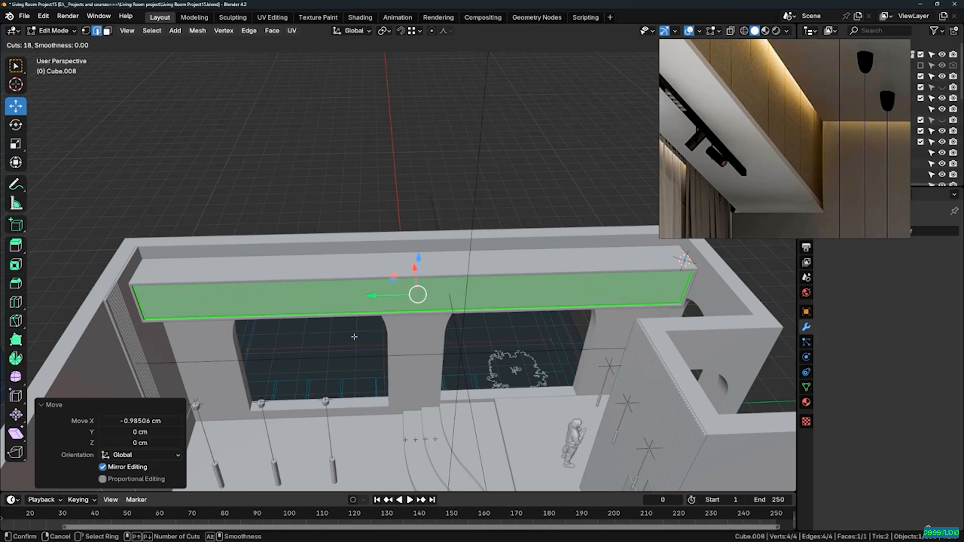
left_click(412, 298)
right_click(413, 297)
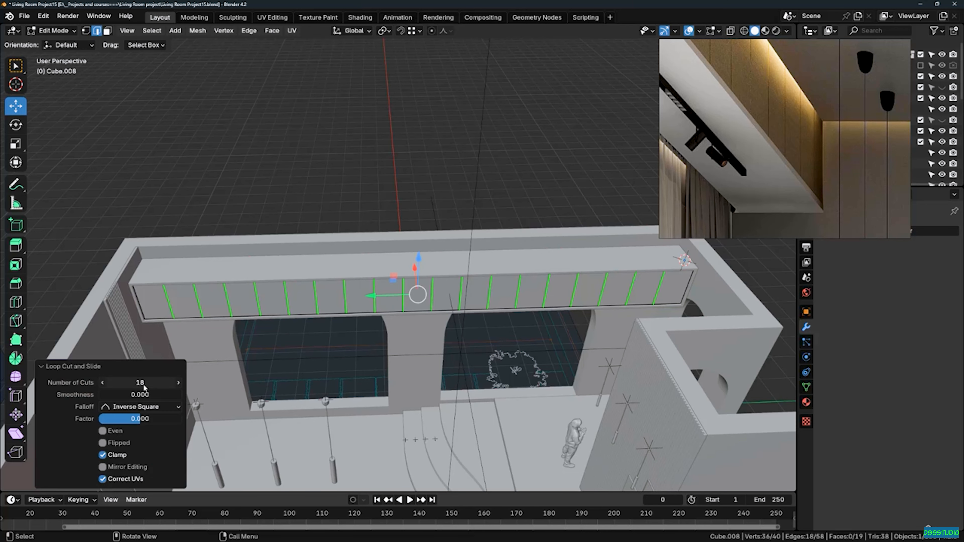
left_click(135, 383)
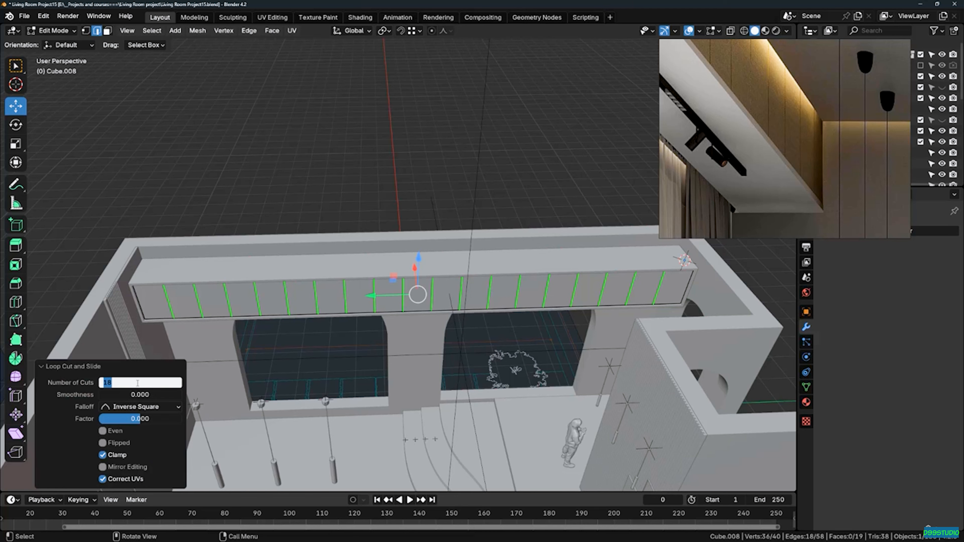
key("Return")
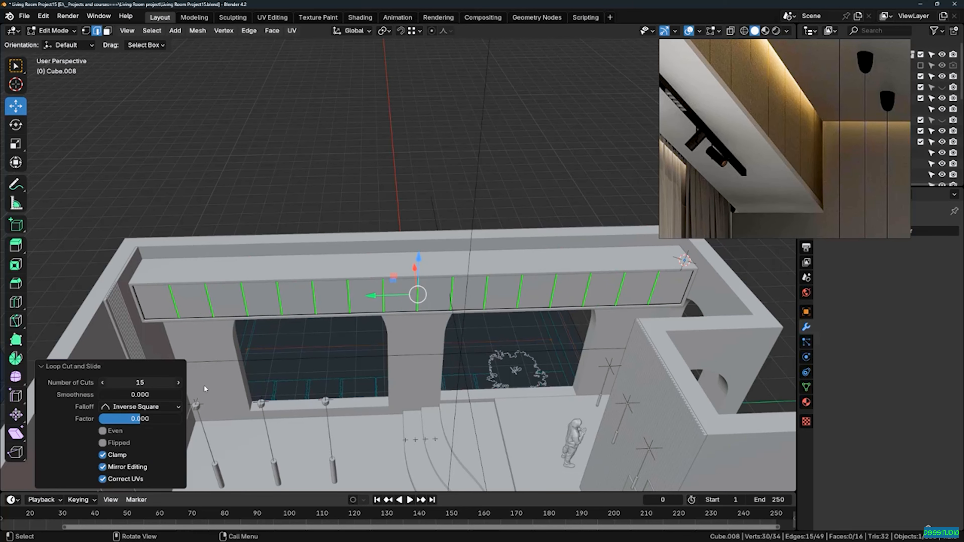
Bevel the 15 vertical cuts on the front panel to about 2 cm and delete the resulting narrow strips to leave gaps
middle_click_drag(472, 318, 377, 287)
scroll(378, 287, "up", 8)
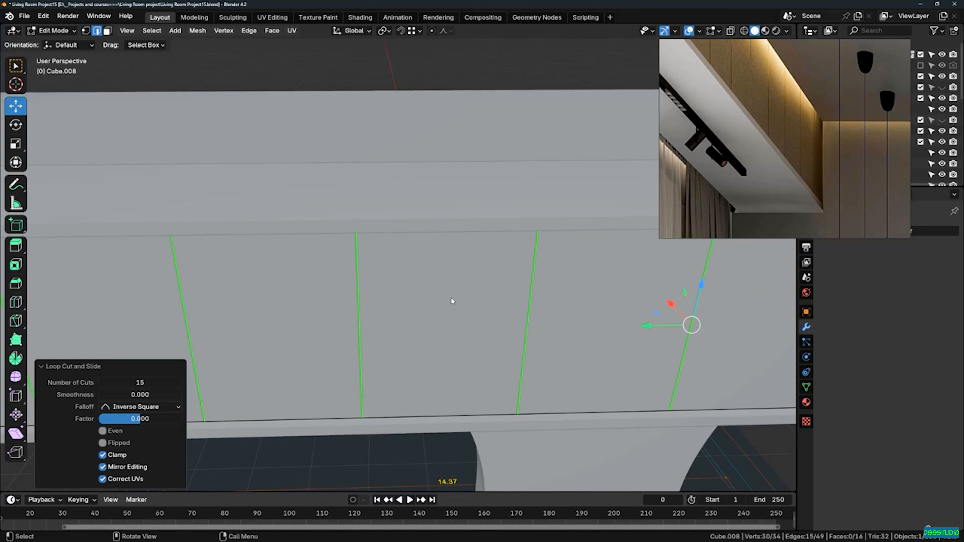
key("ctrl+b")
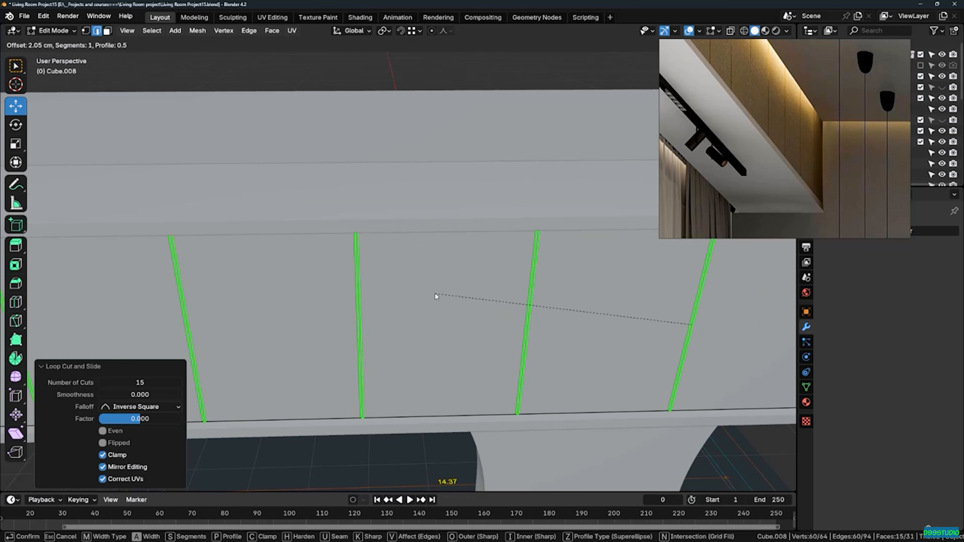
left_click(439, 298)
key("x")
left_click(411, 303)
Select all the separated board faces and extrude them about 5.42 cm along their normals
middle_click_drag(411, 303, 440, 379)
key("a")
scroll(441, 379, "up", 5)
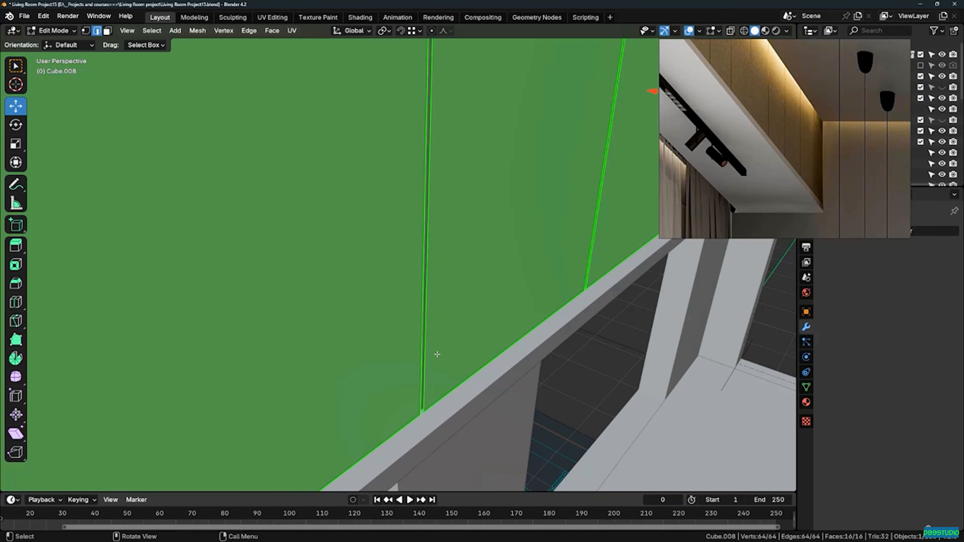
key("e")
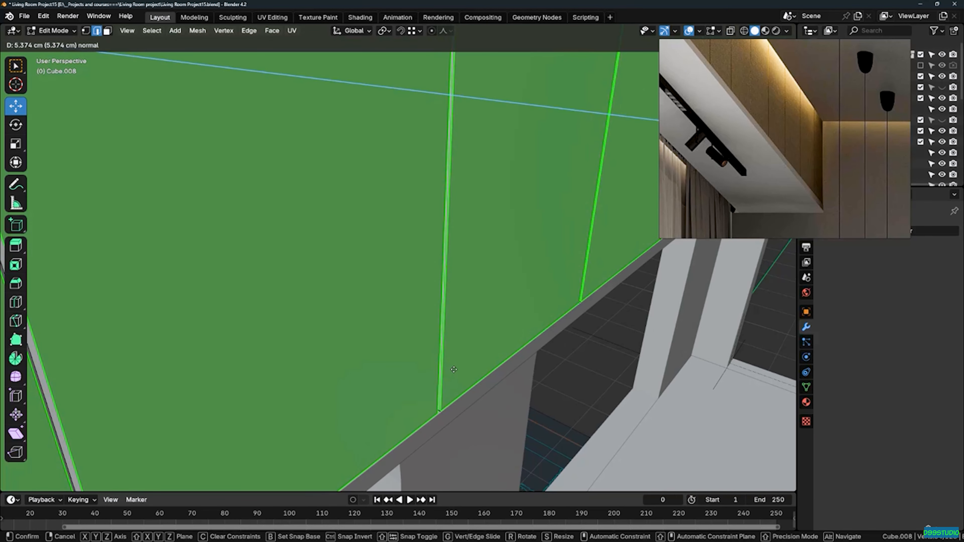
left_click(454, 370)
scroll(454, 371, "down", 8)
middle_click_drag(451, 361, 426, 395)
scroll(426, 394, "up", 6)
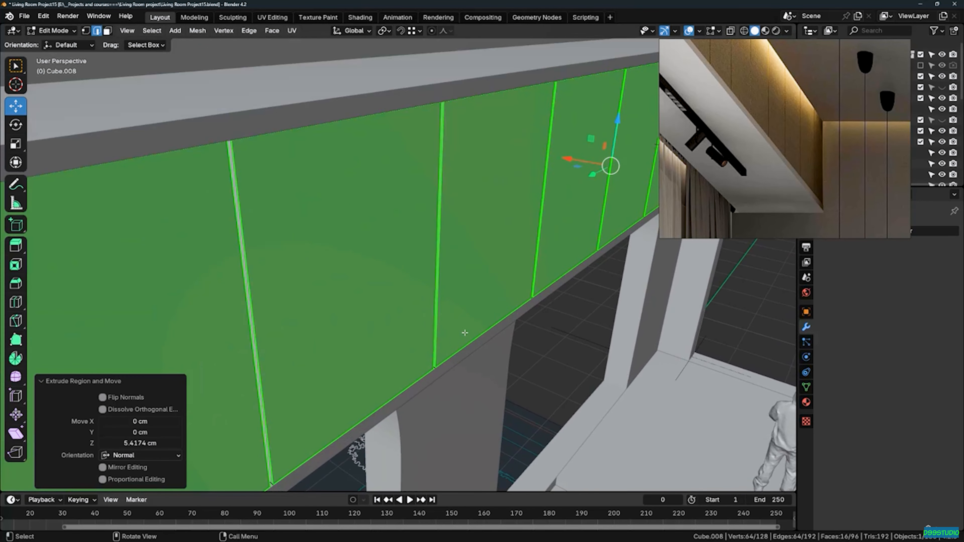
Nudge the extruded front faces of the boards slightly along X and return to Object Mode
middle_click_drag(600, 154, 568, 185, "shift")
left_click_drag(565, 173, 561, 172)
scroll(454, 278, "down", 4)
key("Tab")
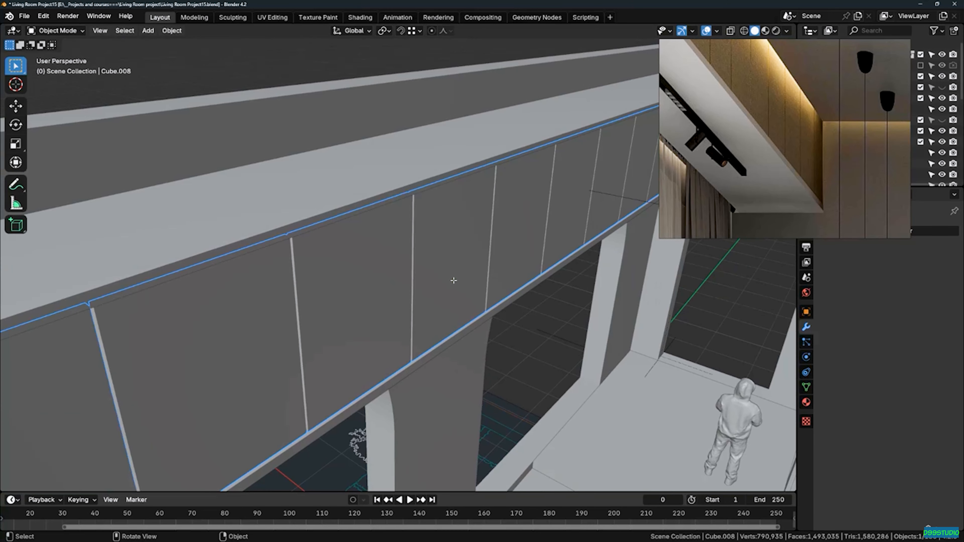
scroll(454, 280, "down", 4)
scroll(387, 266, "down", 3)
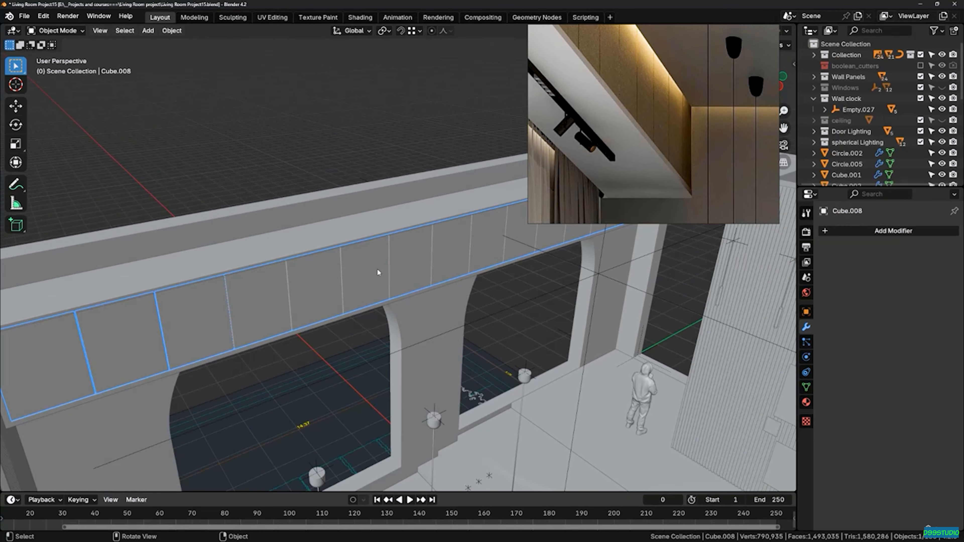
Add a Bevel modifier to the boards with an amount of 1 cm and 2 segments
left_click(893, 232)
mouse_move(845, 276)
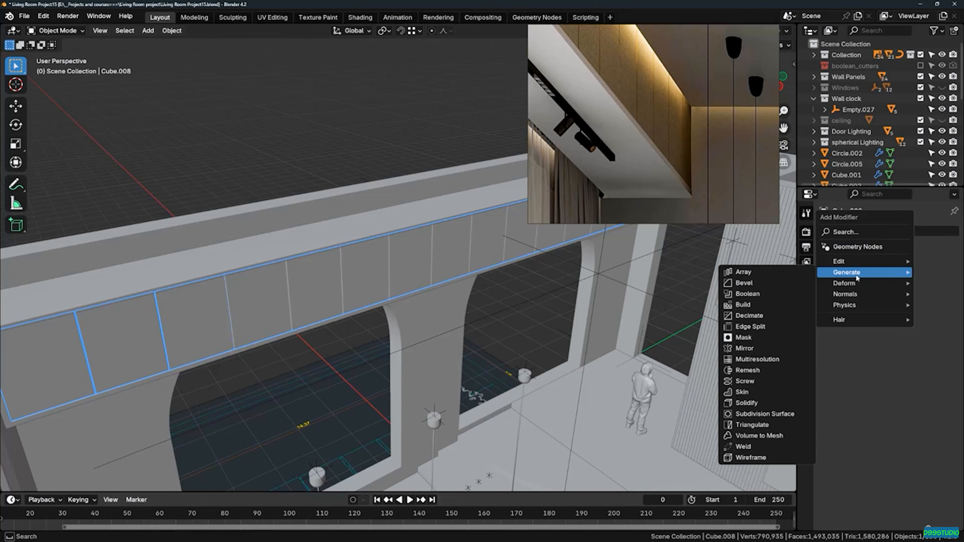
left_click(761, 282)
scroll(355, 264, "up", 8)
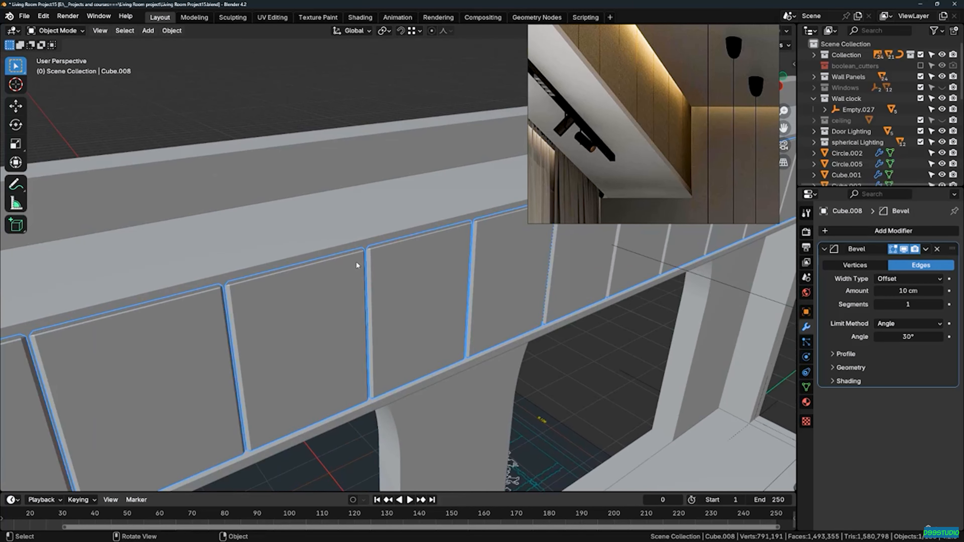
middle_click_drag(420, 287, 401, 286)
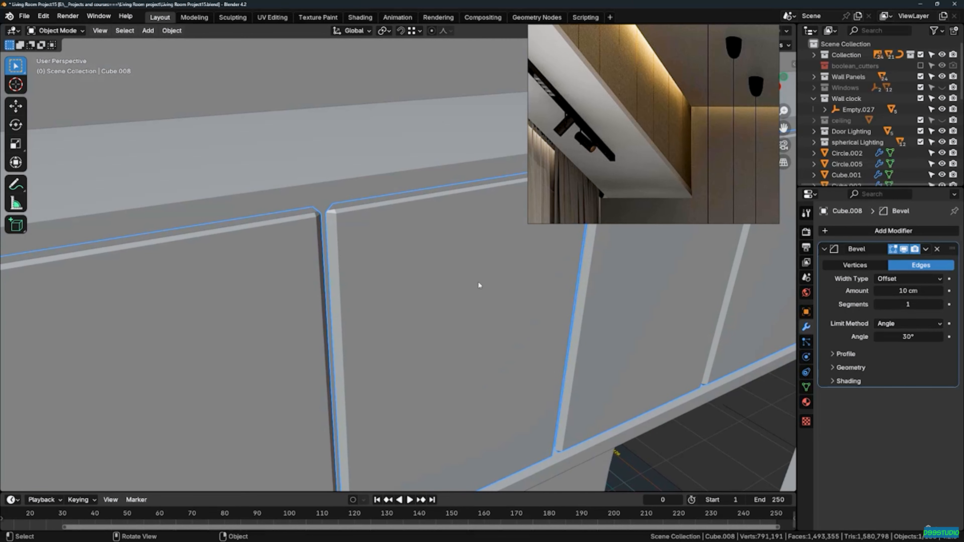
left_click(908, 290)
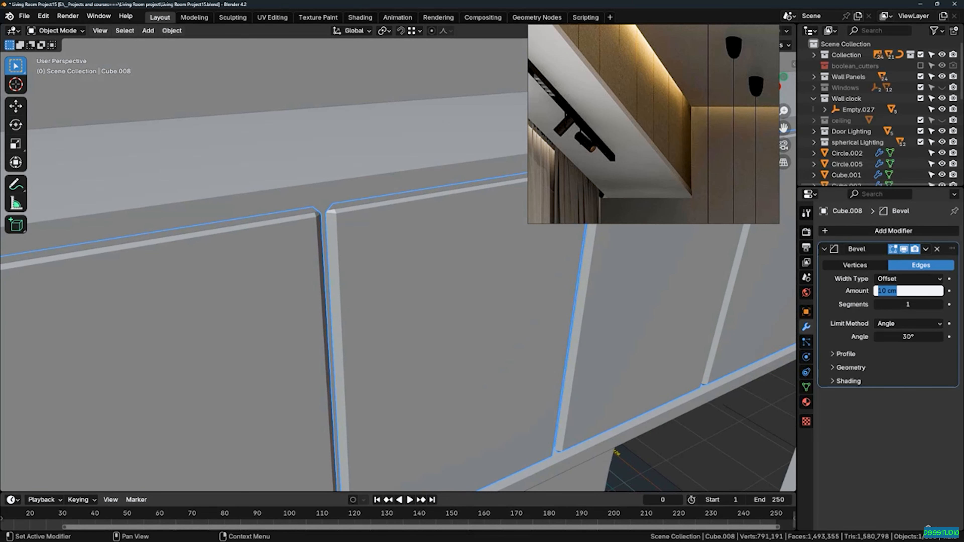
type("1")
key("Return")
middle_click_drag(592, 363, 400, 266, "shift")
scroll(400, 318, "up", 6)
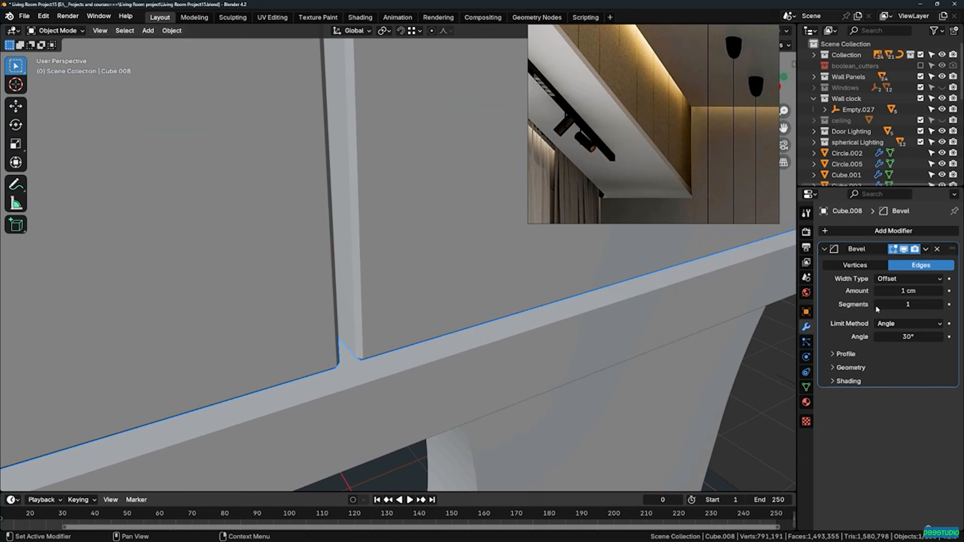
left_click(943, 304)
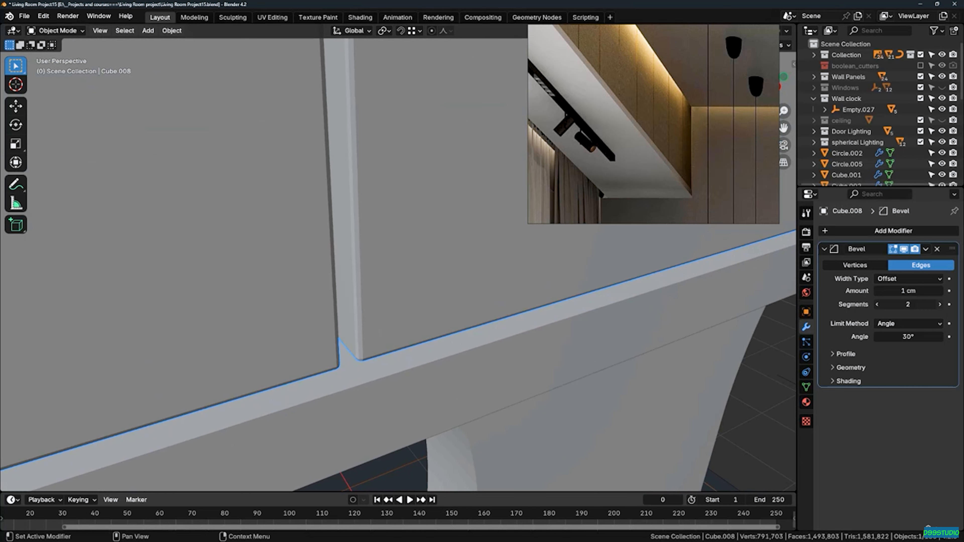
Shade the boards smooth and enable Harden Normals in their Bevel modifier
right_click(404, 271)
left_click(403, 270)
left_click(845, 382)
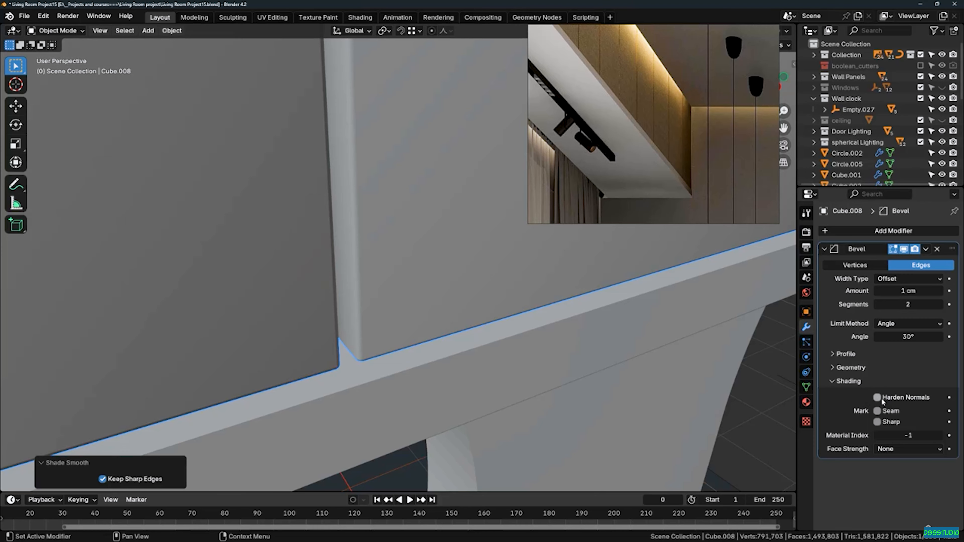
left_click(880, 398)
mouse_move(452, 365)
middle_mouse_down()
mouse_move(441, 327)
mouse_move(492, 334)
mouse_move(370, 123)
mouse_move(344, 228)
mouse_move(349, 250)
mouse_move(397, 248)
middle_mouse_up()
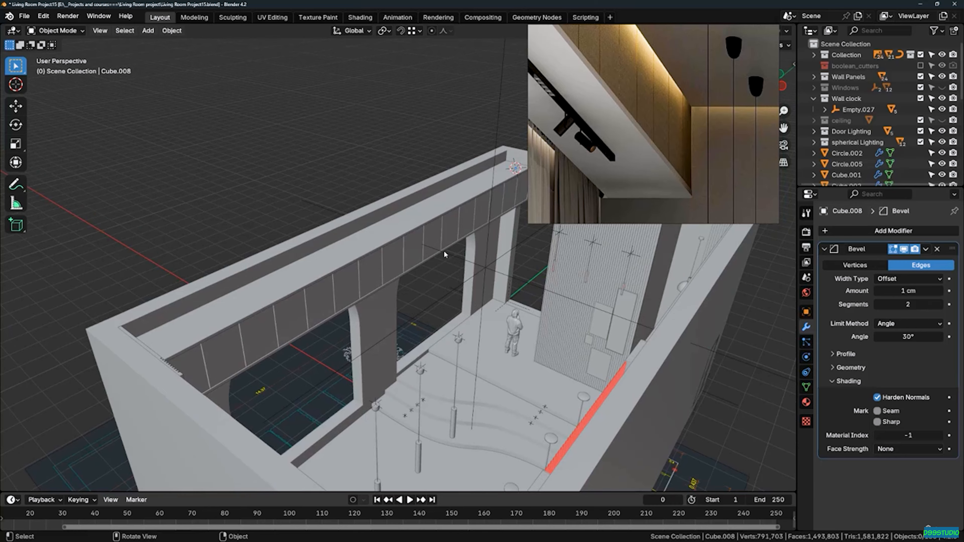
Unhide the ceiling collection and select the ceiling slab where it overlaps the beam
middle_click_drag(443, 250, 665, 133)
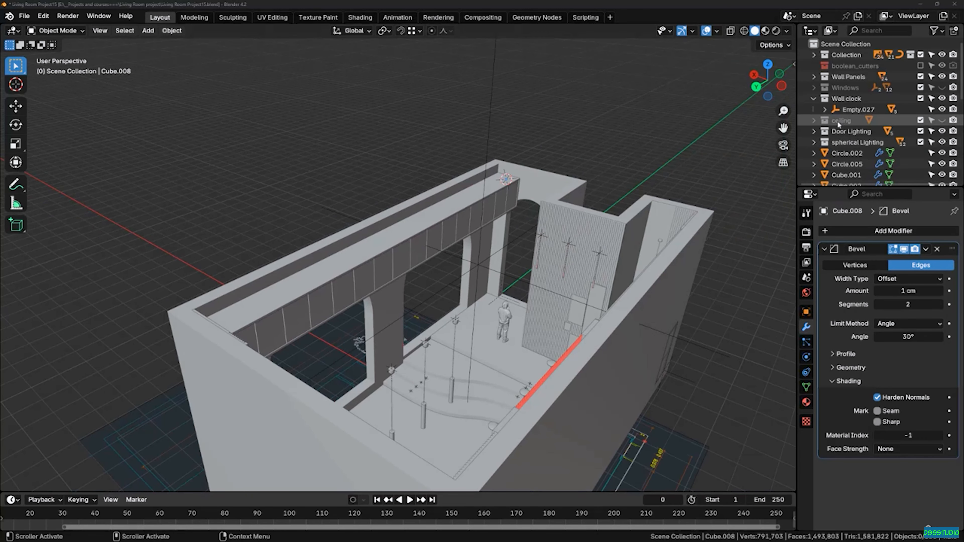
left_click(941, 120)
middle_click_drag(289, 281, 435, 244)
scroll(435, 244, "up", 10)
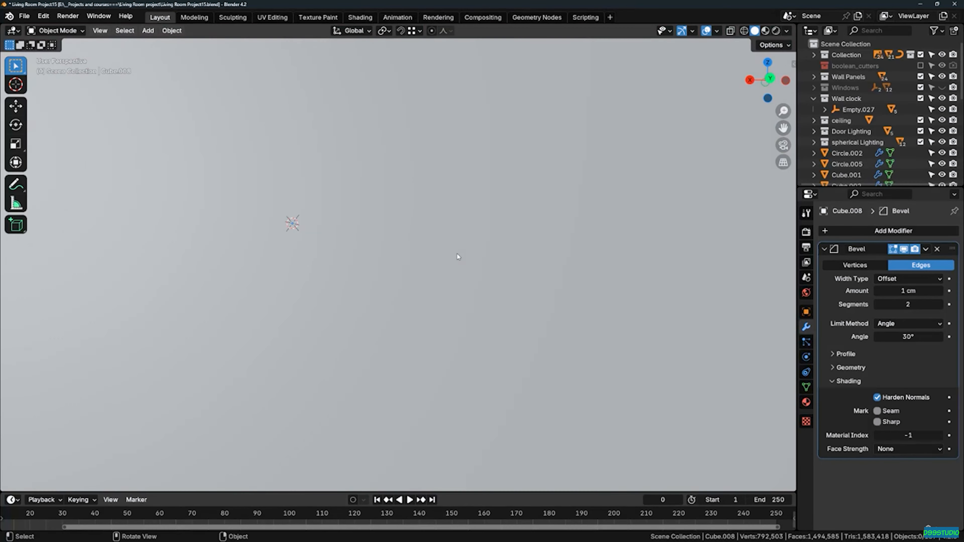
middle_click_drag(457, 254, 389, 161)
scroll(470, 292, "down", 4)
left_click(468, 283)
scroll(466, 266, "down", 2)
key("Home")
scroll(370, 240, "up", 12)
left_click(340, 224)
left_click(390, 161)
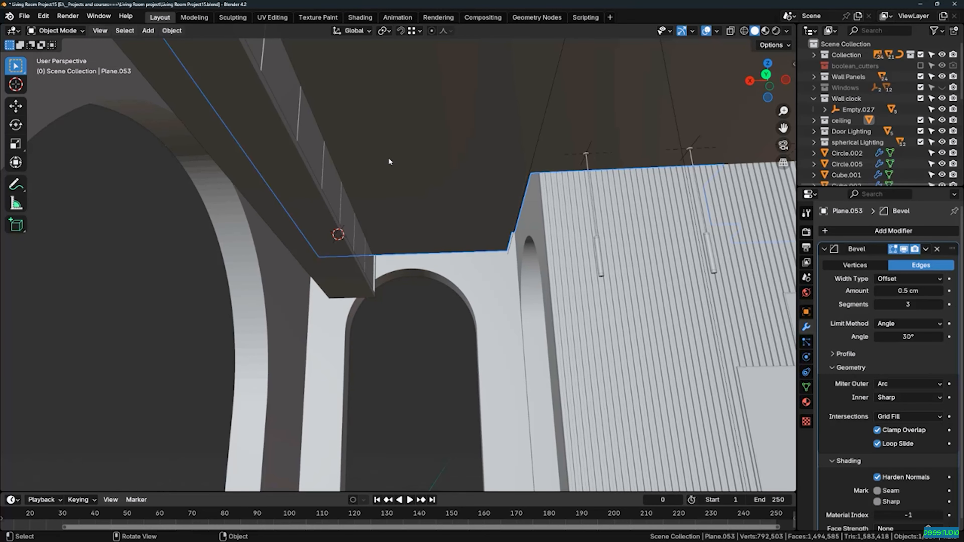
Open the ceiling mesh for editing in see-through top view and select the vertices along its window-side edge
key("KP_7")
scroll(389, 160, "down", 6)
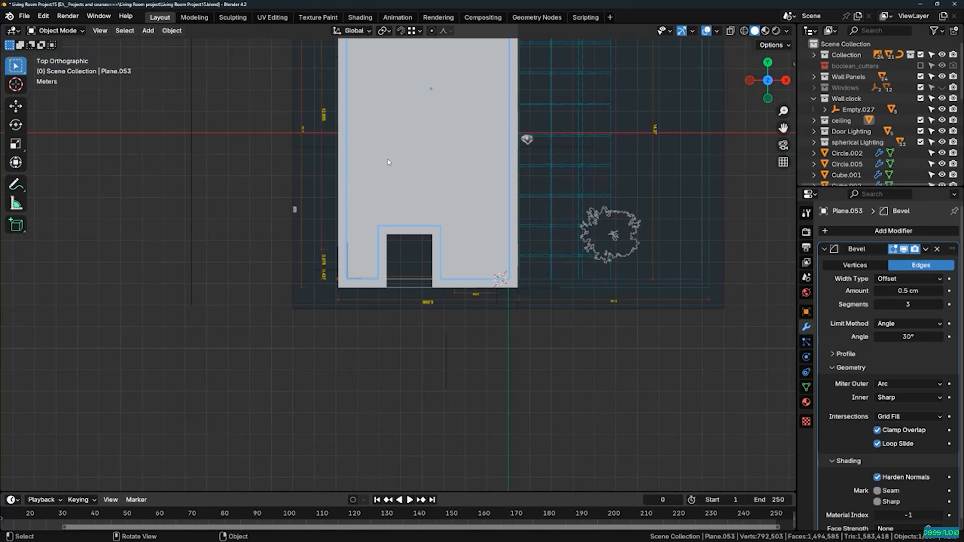
key("Tab")
key("alt+z")
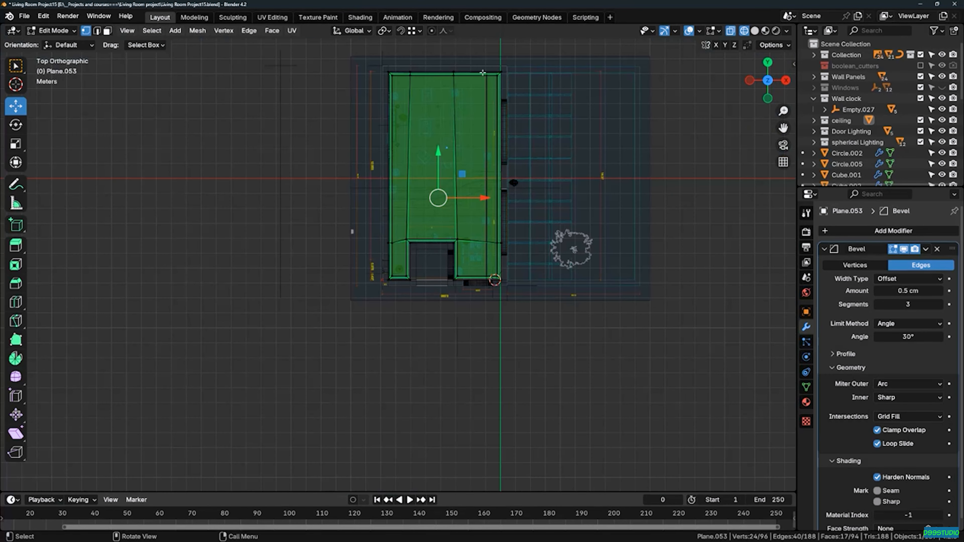
left_click_drag(532, 188, 530, 286)
scroll(498, 196, "up", 8)
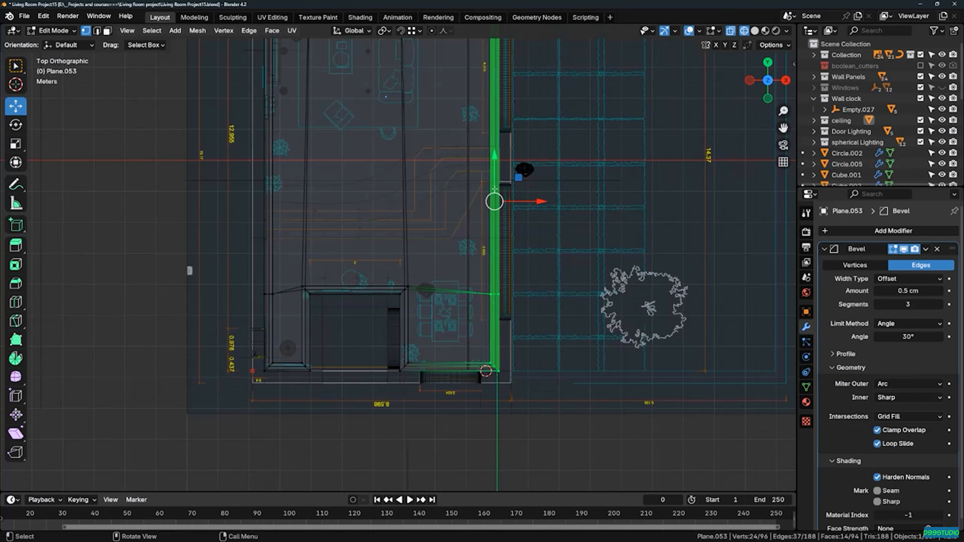
Move the ceiling's window-side edge inward along X, past the inner face of the beam
left_click_drag(536, 206, 467, 211)
scroll(468, 212, "down", 3)
mouse_move(467, 212)
middle_mouse_down()
mouse_move(500, 250)
mouse_move(467, 213)
mouse_move(480, 190)
mouse_move(460, 175)
mouse_move(460, 150)
mouse_move(465, 198)
middle_mouse_up()
left_click(499, 251)
scroll(467, 243, "up", 2)
scroll(465, 188, "up", 2)
left_click_drag(487, 184, 464, 182)
scroll(464, 182, "down", 3)
middle_click_drag(464, 182, 448, 203)
Select the beam's two top faces and raise them along Z to the top of the walls
key("alt+q")
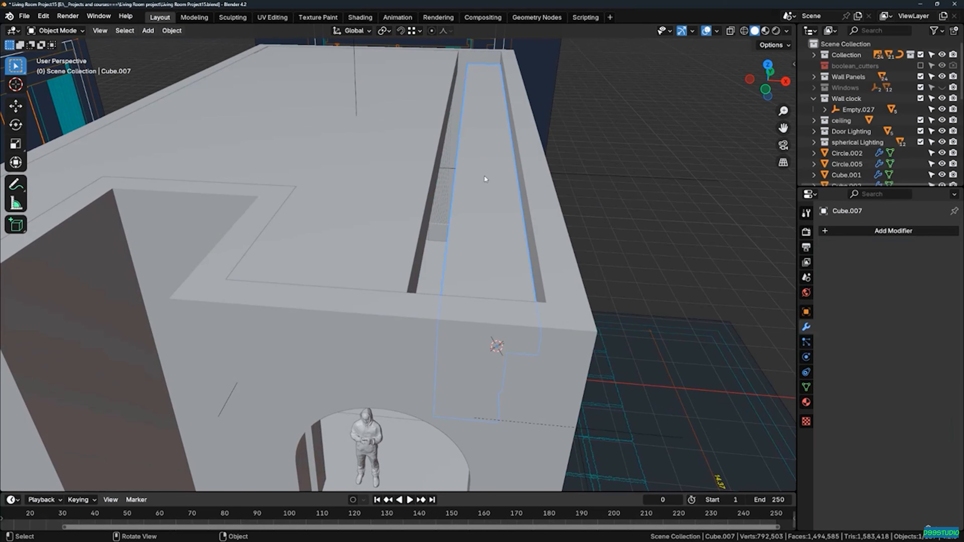
left_click(483, 180)
left_click(503, 160, "shift")
scroll(486, 131, "up", 2)
middle_click_drag(487, 133, 493, 102)
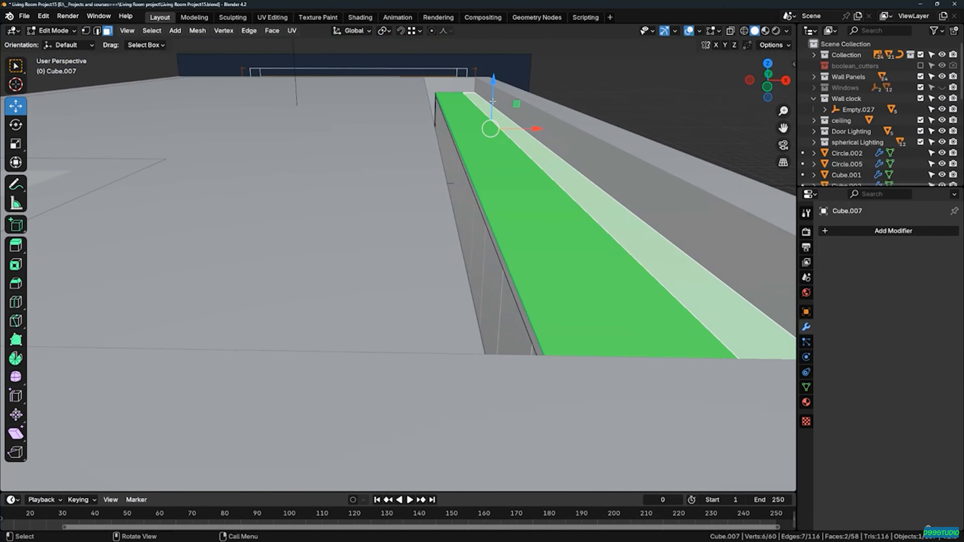
left_click_drag(492, 97, 493, 72)
middle_click_drag(492, 72, 468, 188)
key("Tab")
Reopen the ceiling mesh and move its window-side edge 12.58 cm along X, back toward the beam
left_click(395, 182)
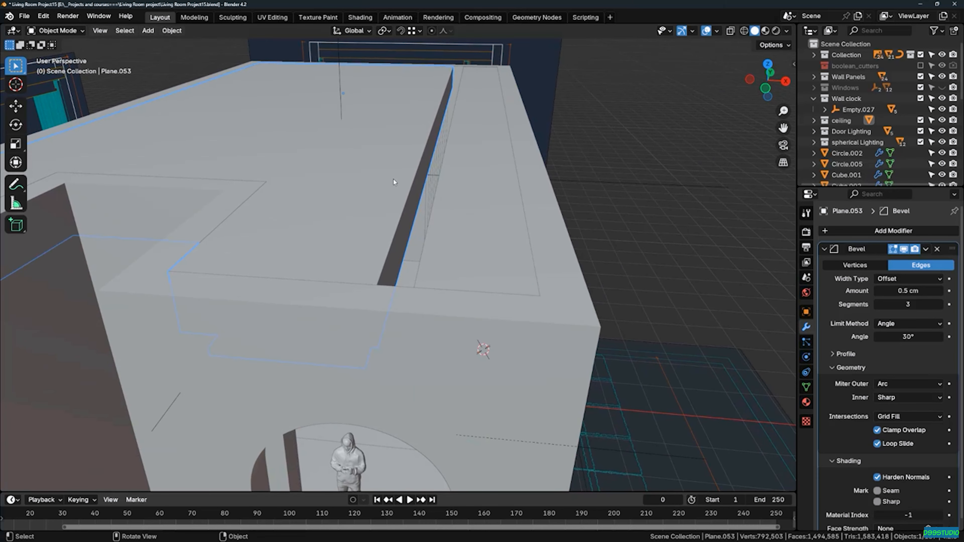
key("Tab")
middle_click_drag(402, 228, 392, 340)
middle_click_drag(420, 302, 455, 141)
left_click_drag(459, 141, 468, 141)
middle_click_drag(391, 294, 382, 303)
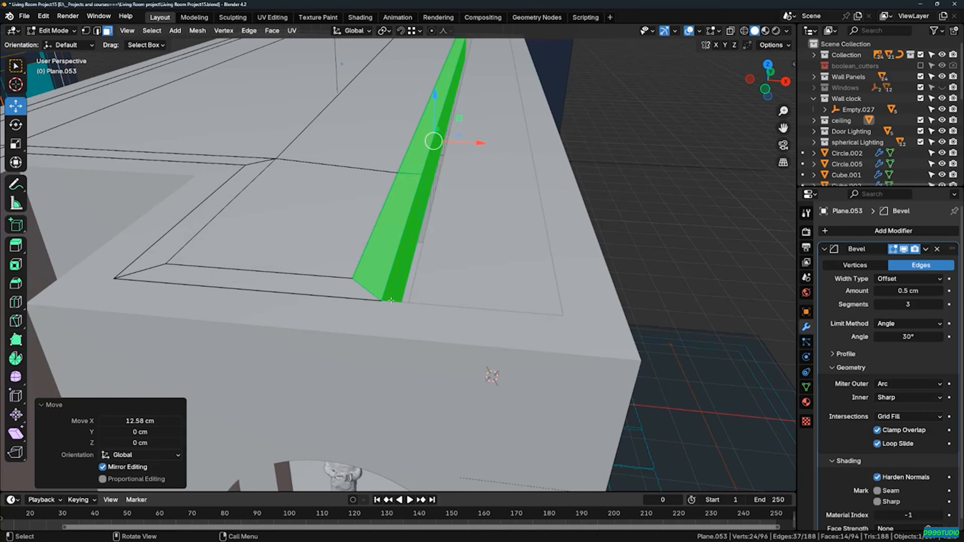
Snap the ceiling's window-side edge 18.517 cm along X onto the beam's edge, closing the gap, and return to Object Mode
scroll(381, 303, "up", 2)
middle_click_drag(458, 247, 466, 248)
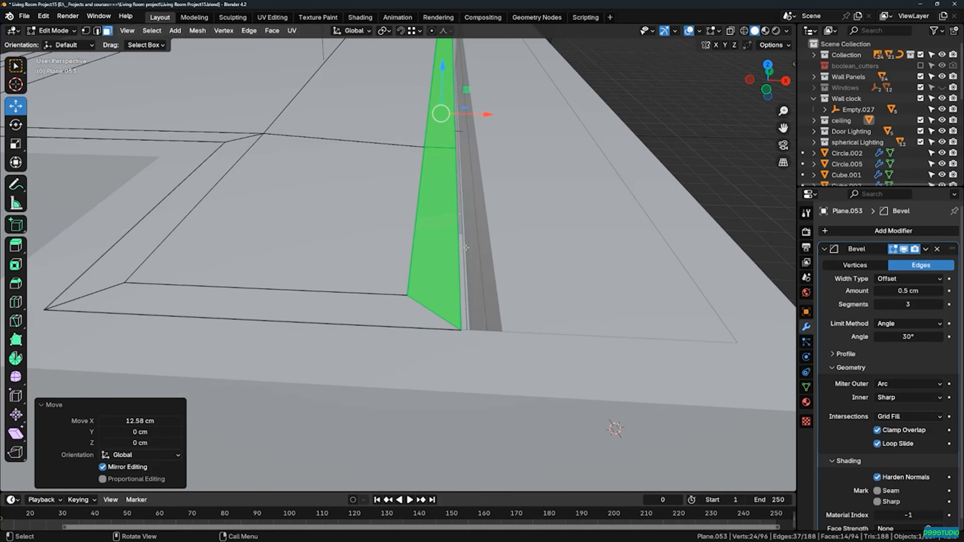
key("g")
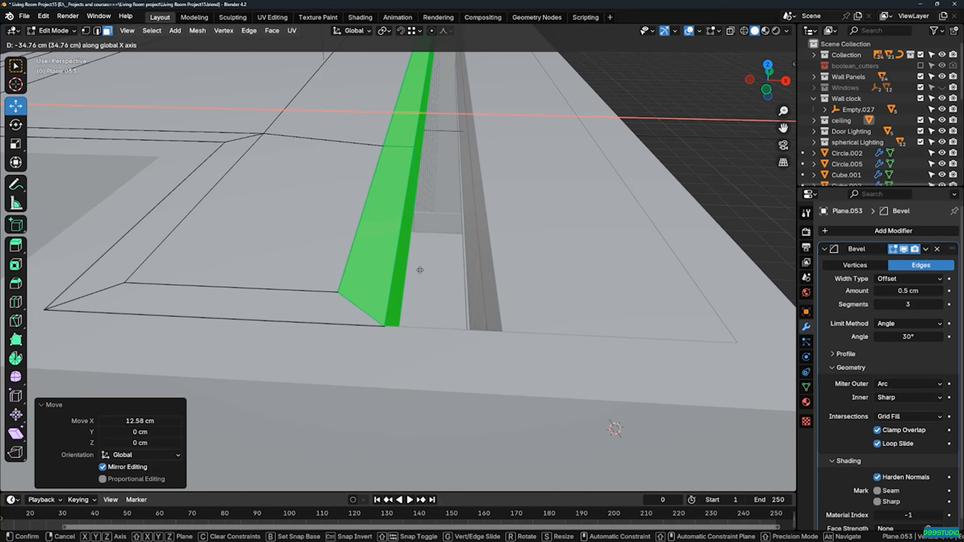
key("ctrl")
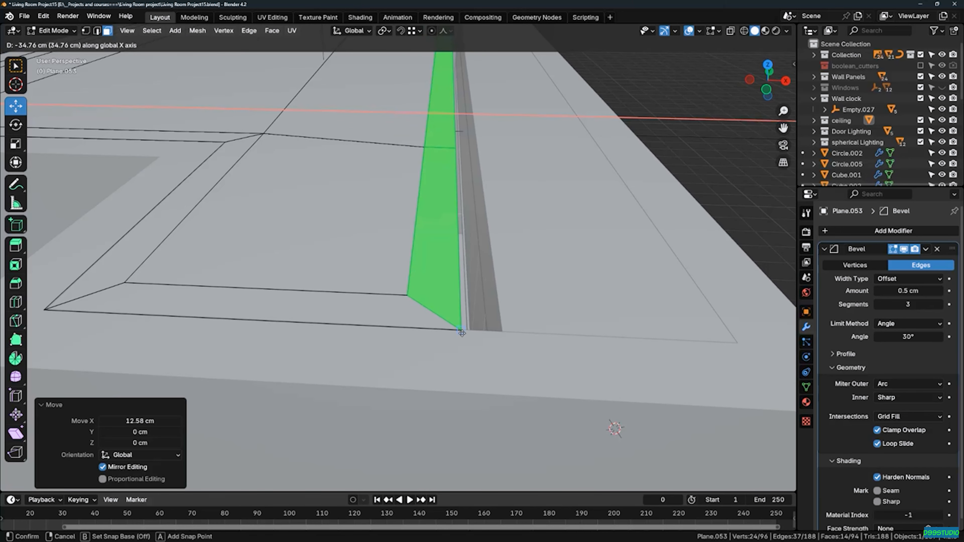
left_click(499, 333)
scroll(493, 336, "down", 4)
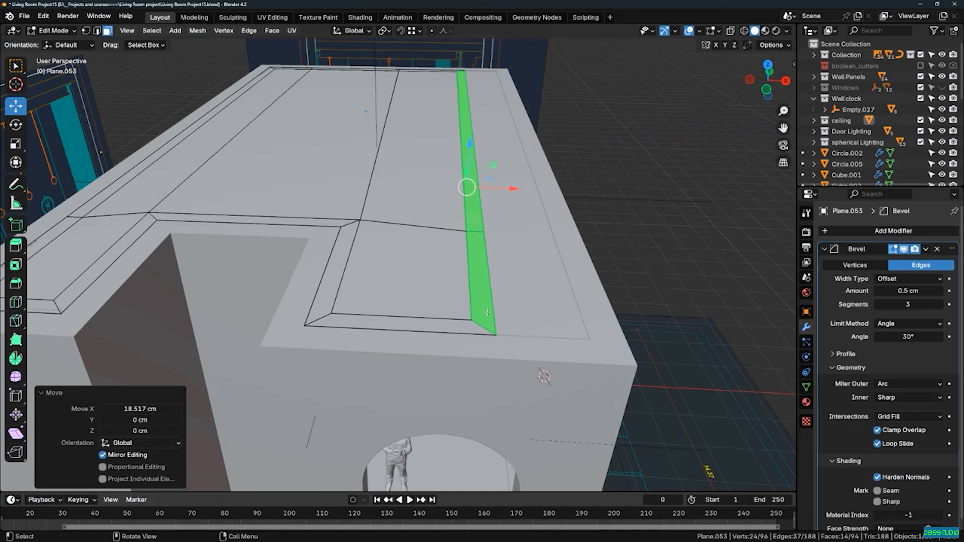
middle_click_drag(489, 297, 488, 286)
key("Tab")
key("alt+a")
middle_click_drag(483, 376, 480, 361)
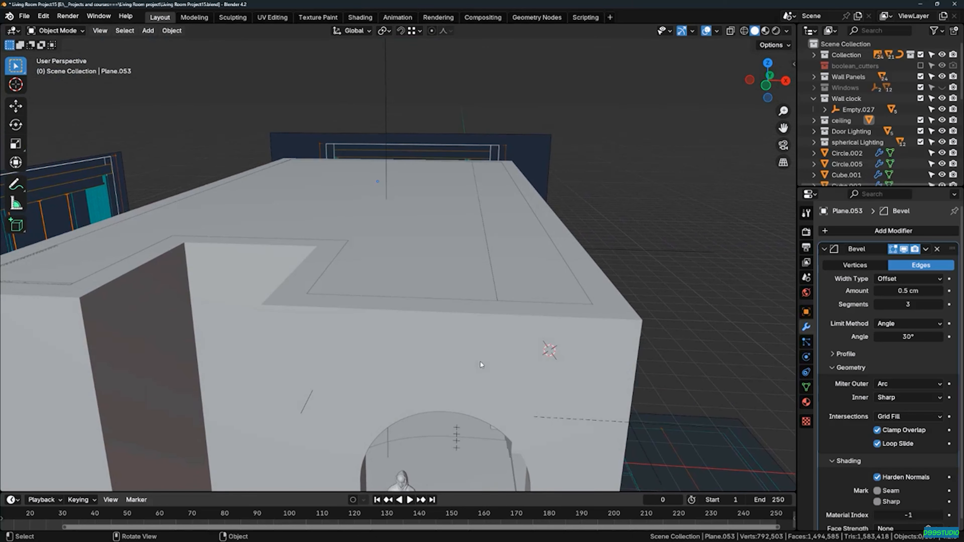
Walk through the room interior to examine the boarded beam and ceiling from below, and compare them with the reference photo
key("shift+grave")
key("w")
key("w")
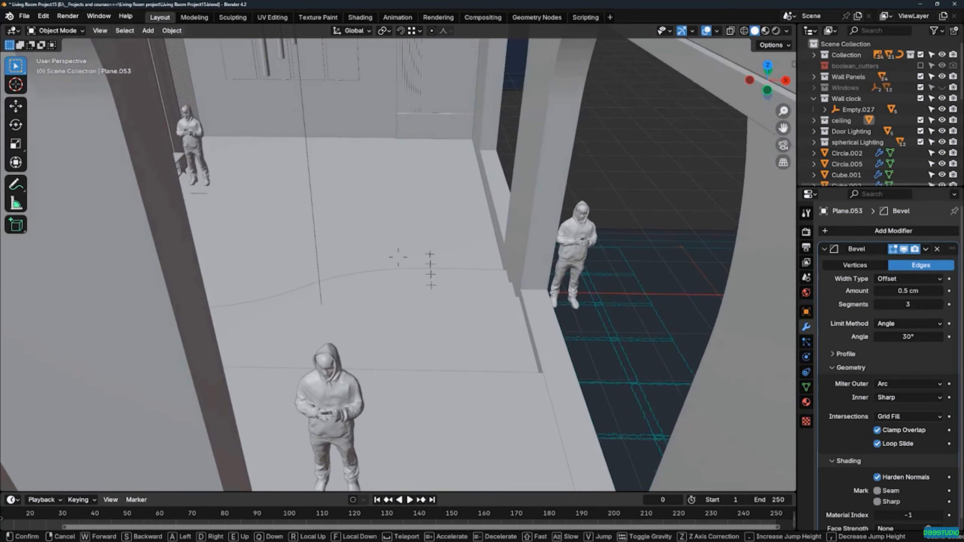
key("d")
key("a")
key("d")
key("a")
key("d")
key("a")
key("a")
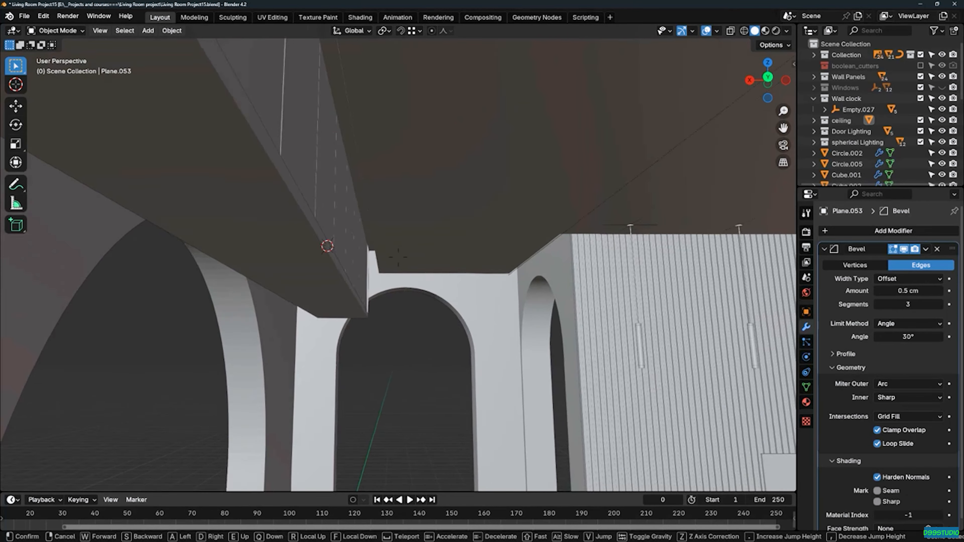
key("d")
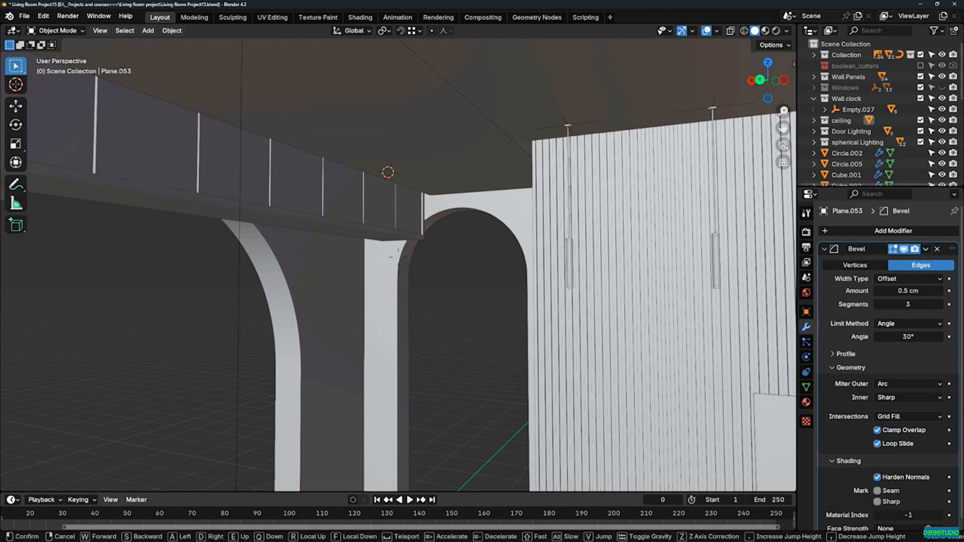
key("s")
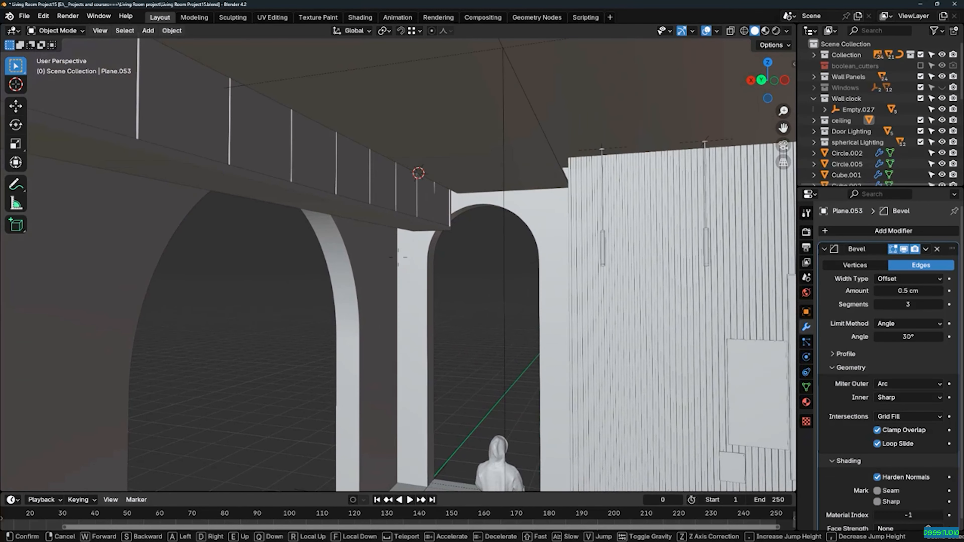
right_click_drag(963, 170, 688, 208)
scroll(688, 208, "down", 4)
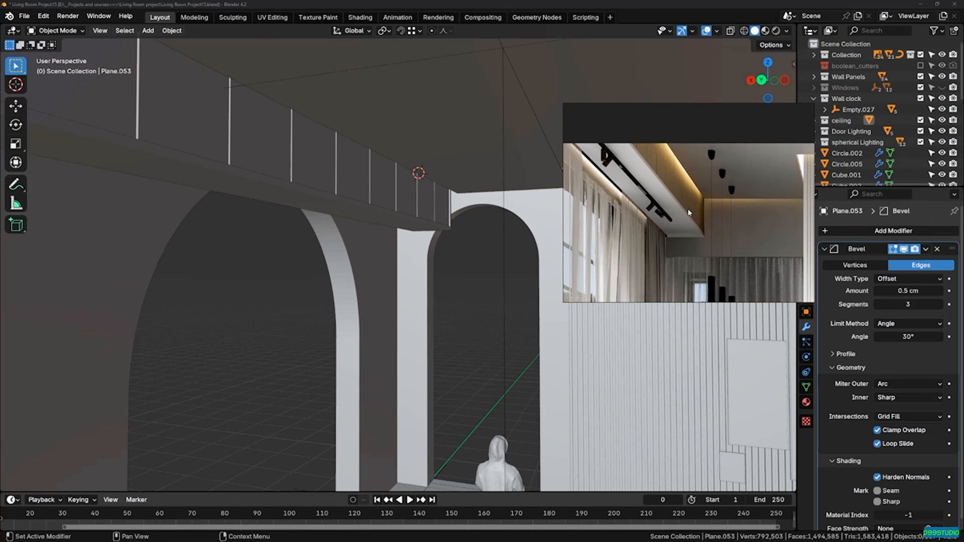
Examine the reference photo where the ceiling beam meets the far wall and compare it with the corner above the end arch
scroll(697, 255, "up", 4)
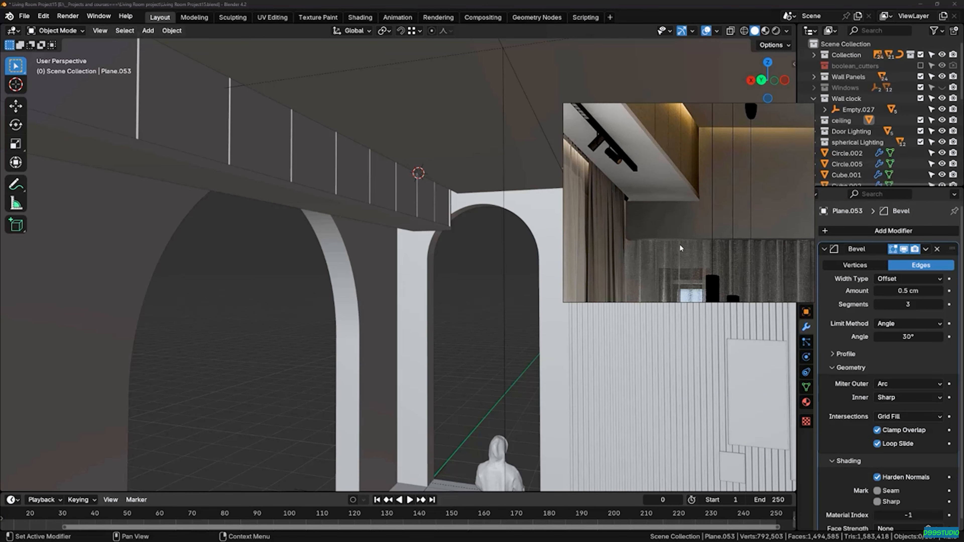
scroll(677, 264, "down", 2)
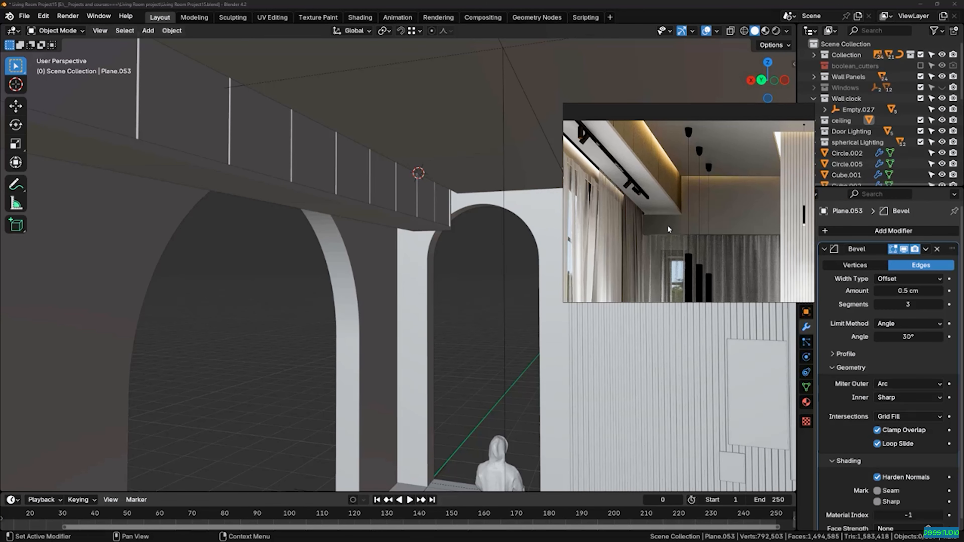
scroll(662, 214, "down", 3)
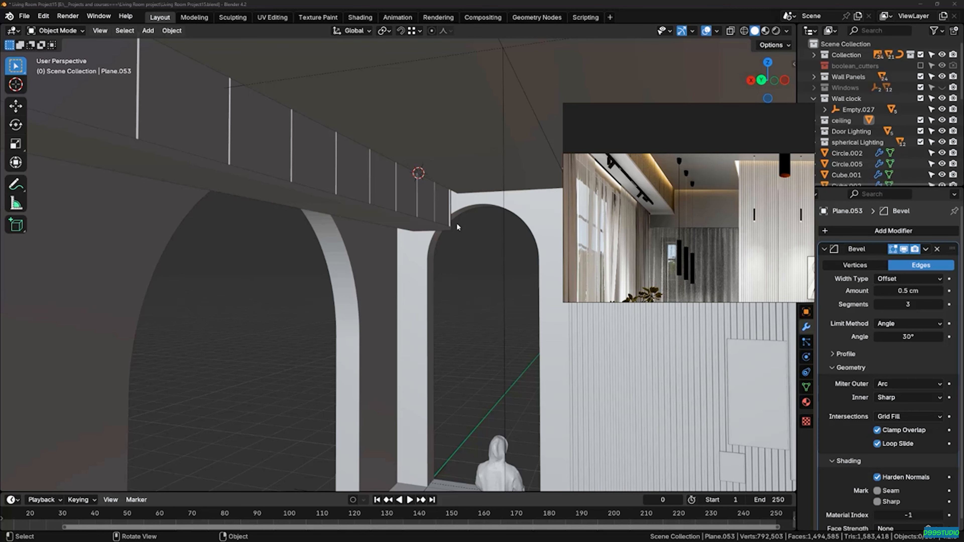
scroll(422, 221, "up", 2)
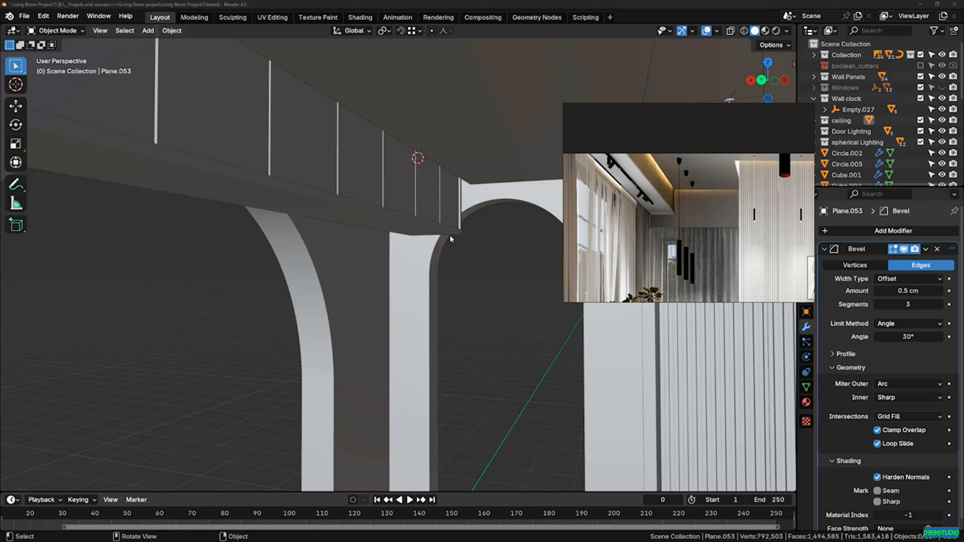
scroll(700, 216, "up", 3)
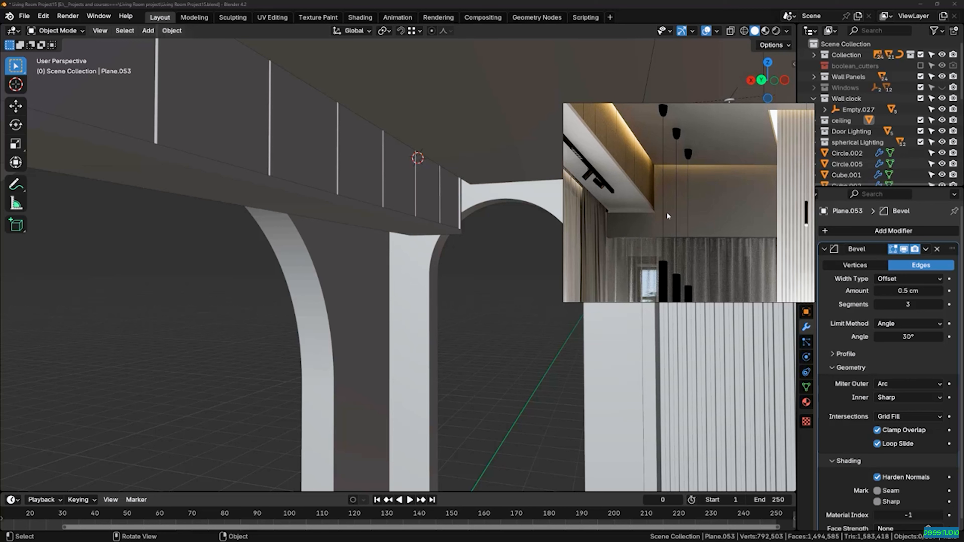
right_click_drag(651, 204, 762, 185)
mouse_move(417, 208)
middle_mouse_down()
mouse_move(415, 199)
mouse_move(436, 219)
mouse_move(424, 204)
mouse_move(399, 224)
mouse_move(400, 214)
mouse_move(454, 244)
mouse_move(454, 220)
mouse_move(424, 191)
middle_mouse_up()
Select the end vertices of the beam and its boards in wireframe and move them about 61 cm along Y, away from the end wall
left_click(507, 250)
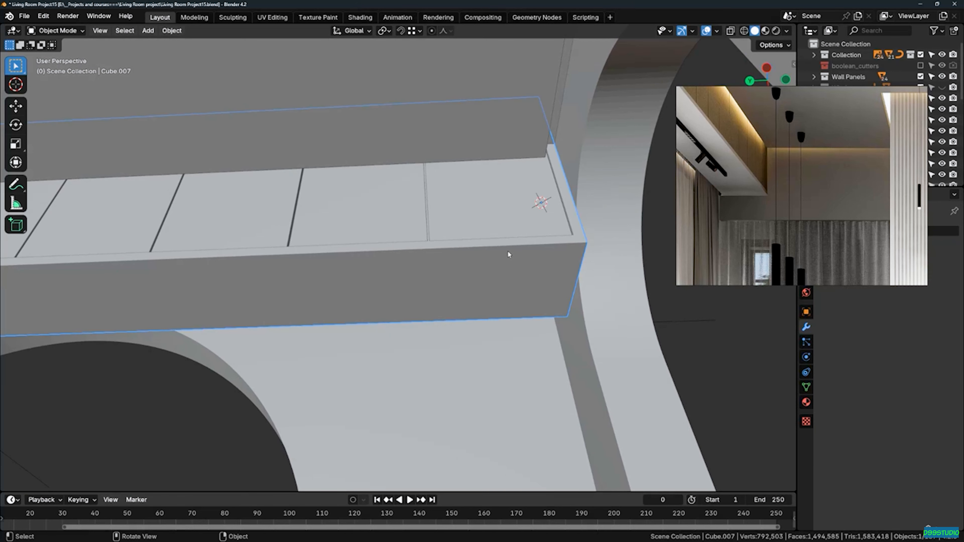
key("Tab")
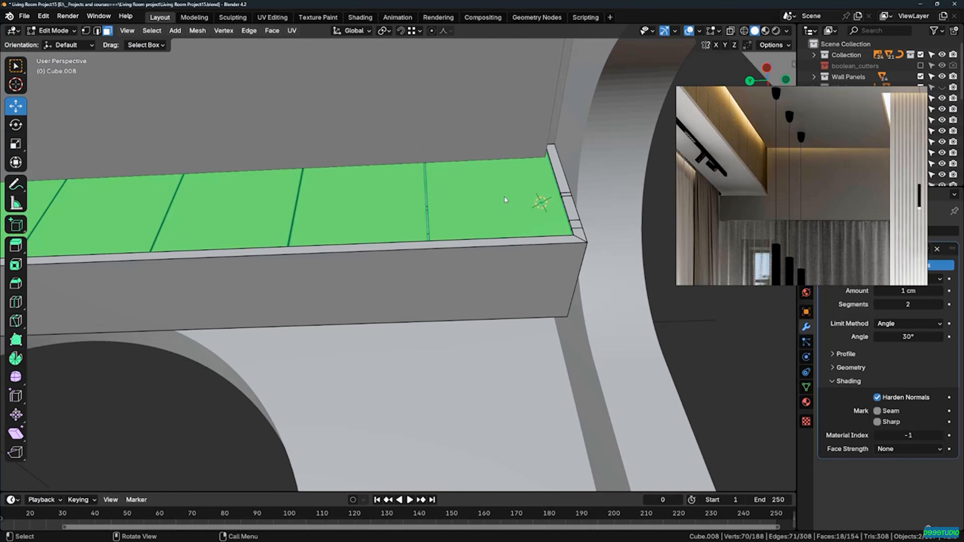
key("alt+z")
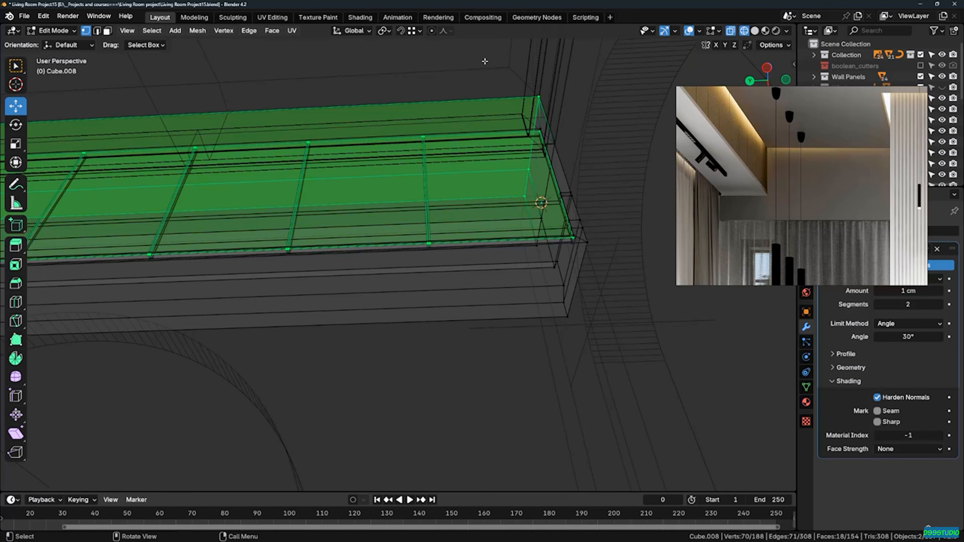
left_click_drag(524, 136, 668, 397)
key("alt+z")
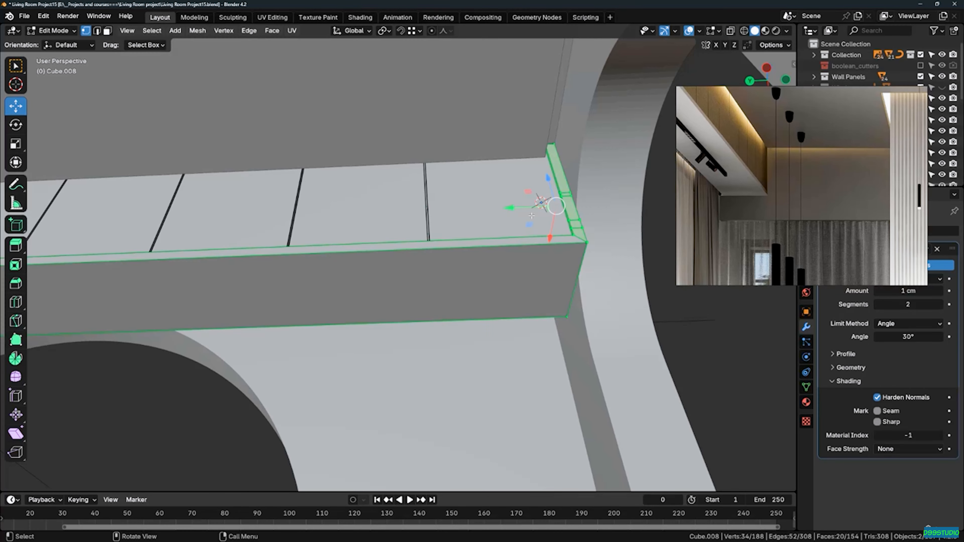
left_click_drag(521, 208, 493, 209)
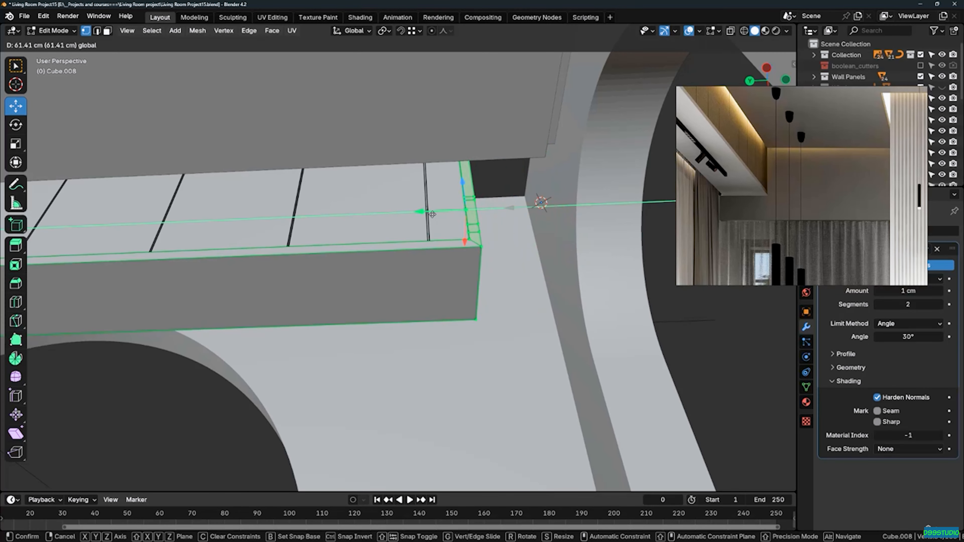
left_click_drag(432, 214, 432, 214)
middle_click_drag(520, 193, 540, 203)
key("Tab")
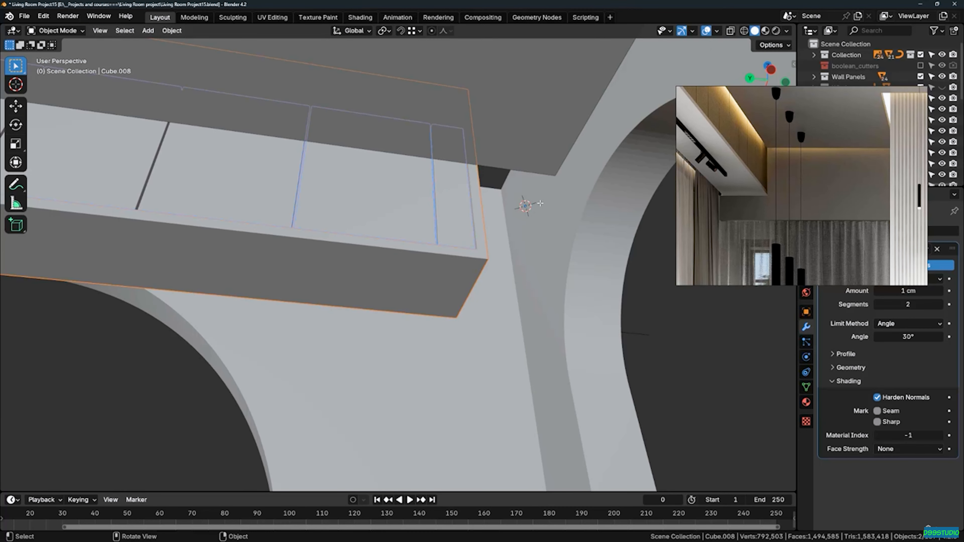
Add a cube at the 3D cursor beside the beam's end, scale it to about 0.24, and apply its scale
key("shift+a")
mouse_move(543, 217)
left_click(608, 228)
key("s")
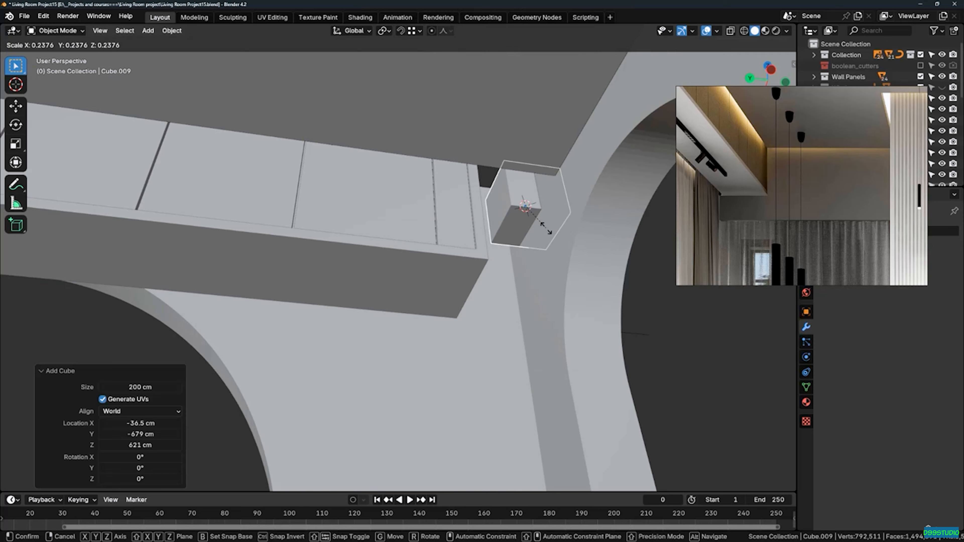
left_click(547, 224)
scroll(533, 203, "up", 2)
mouse_move(531, 205)
middle_mouse_down()
mouse_move(518, 210)
mouse_move(523, 198)
mouse_move(523, 207)
middle_mouse_up()
key("ctrl+a")
left_click(503, 220)
Move the cube along Y toward the beam's end and extend its side face -143.28 cm along X above the arch
scroll(527, 209, "up", 2)
key("g")
key("x")
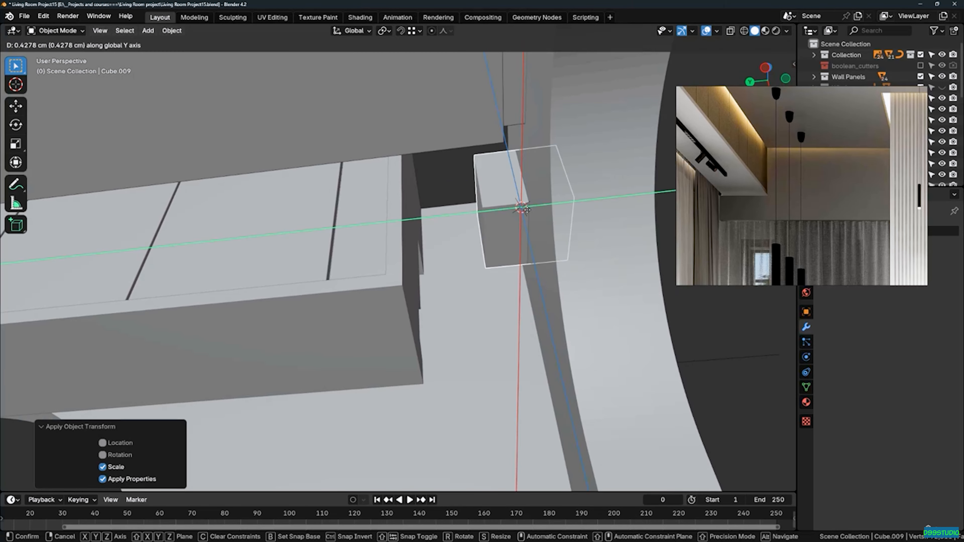
left_click(471, 209)
middle_click_drag(484, 211, 460, 174)
key("Tab")
key("3")
left_click(488, 192)
left_click_drag(331, 197, 586, 142)
middle_click_drag(586, 141, 598, 144)
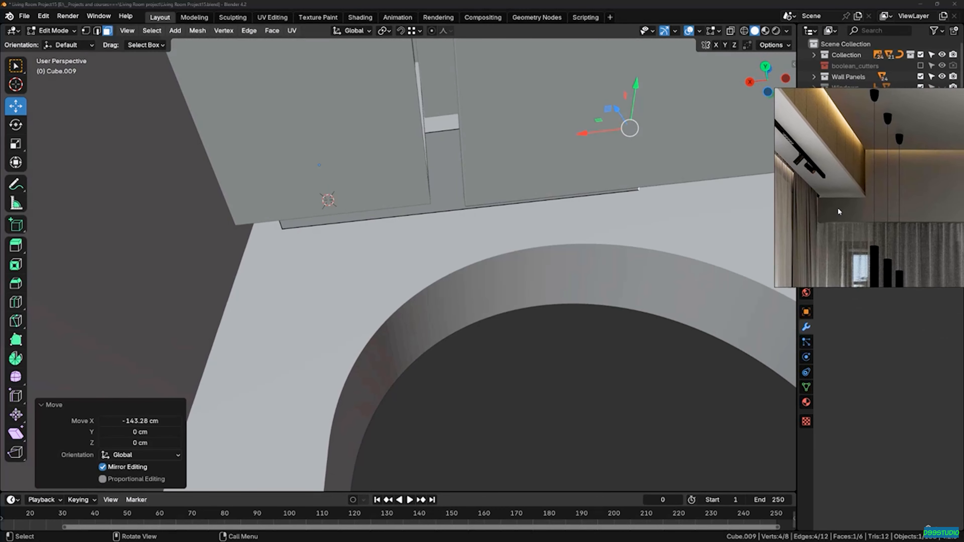
Extend the bar's side face a further -110.16 cm along X to the opposite wall
scroll(460, 245, "down", 2)
middle_click_drag(556, 176, 417, 186, "shift")
middle_click_drag(417, 186, 416, 178)
left_click_drag(417, 178, 438, 175)
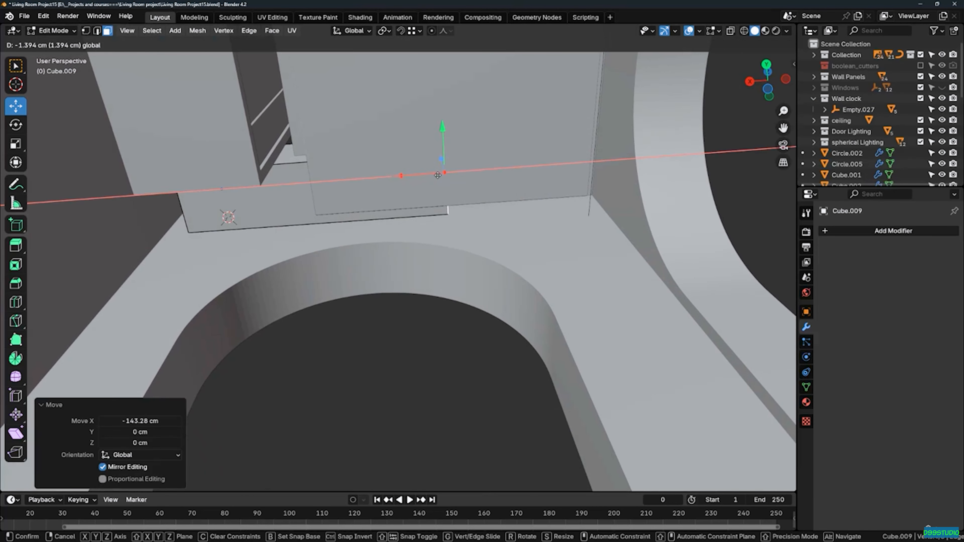
left_click_drag(593, 191, 593, 191)
Select the bar's underside face and lower it 28.282 cm along Z
middle_click_drag(318, 248, 299, 256)
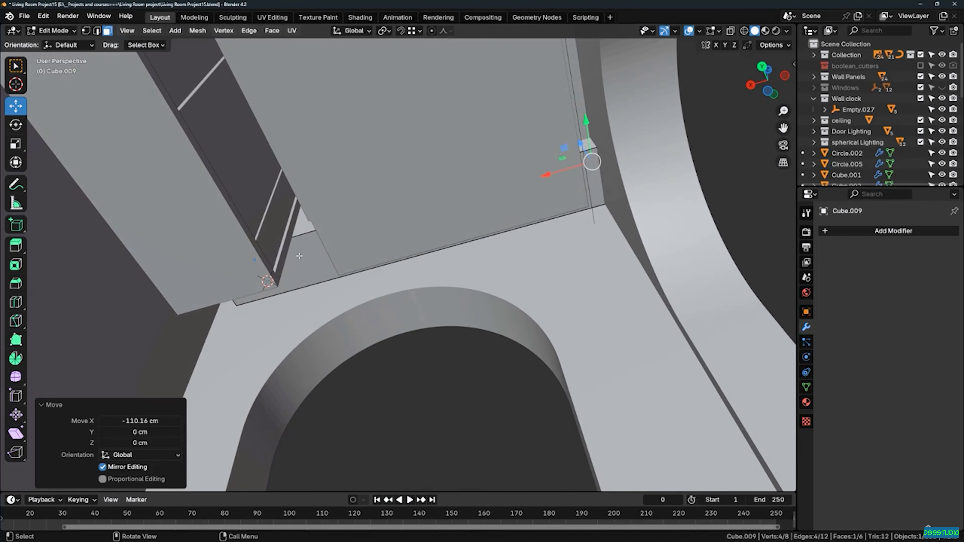
left_click(299, 255, "shift")
middle_click_drag(395, 231, 387, 220)
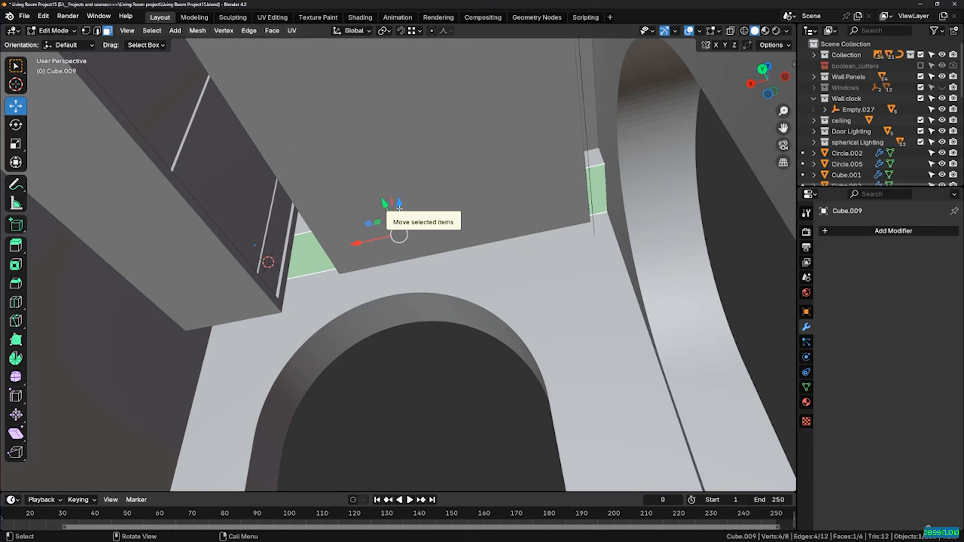
left_click_drag(399, 208, 397, 242)
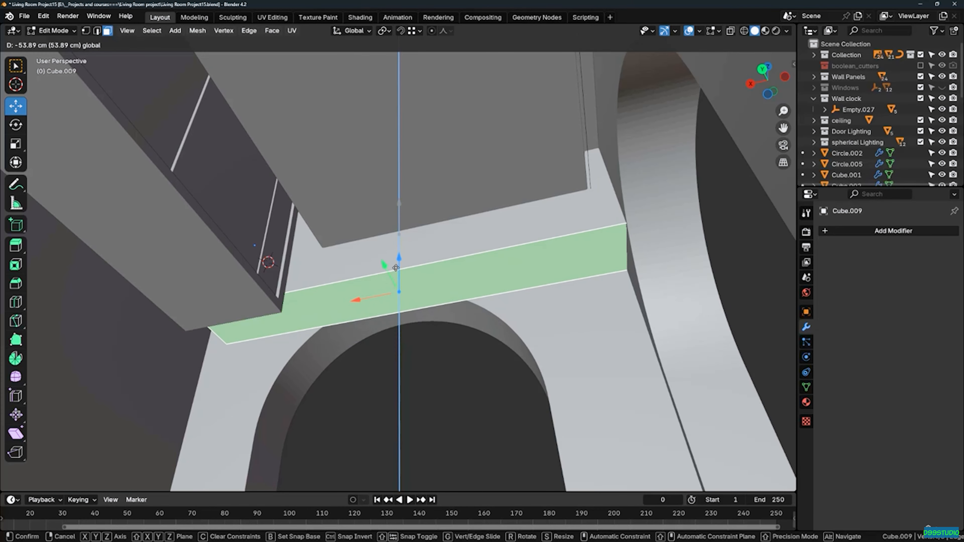
left_click_drag(391, 241, 392, 241)
Move the bar's window-side end face 17.747 cm along X toward the window wall
scroll(382, 236, "up", 2)
middle_click_drag(374, 235, 373, 183)
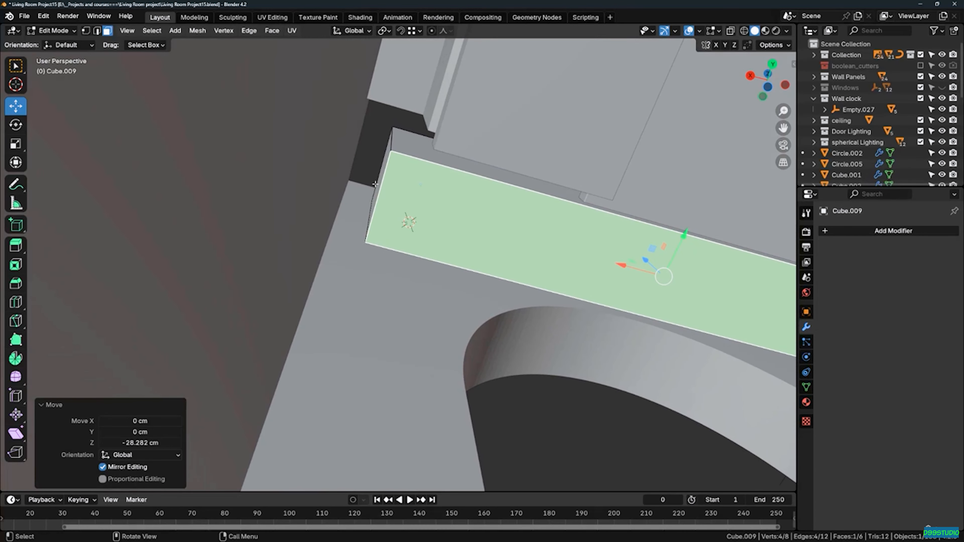
left_click(377, 186)
left_click_drag(355, 175, 323, 159)
middle_click_drag(322, 159, 410, 264)
Add one centered lengthwise loop cut to the bar and extrude one of its underside strips 60.902 cm downward
key("ctrl+r")
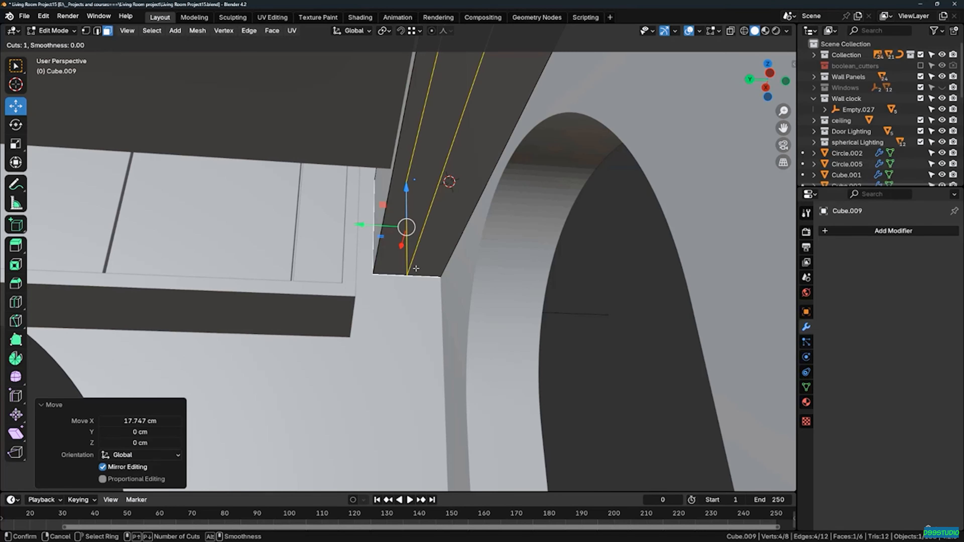
right_click(418, 270)
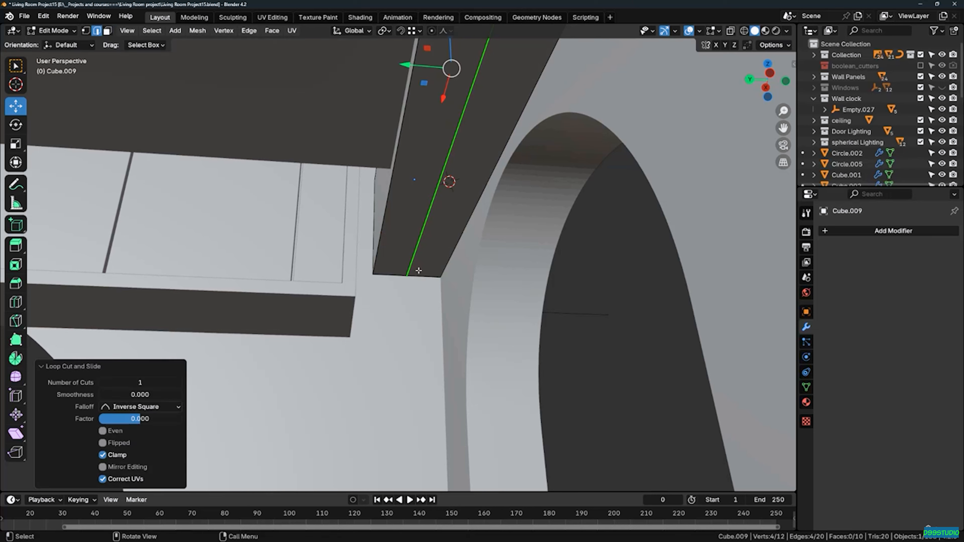
key("3")
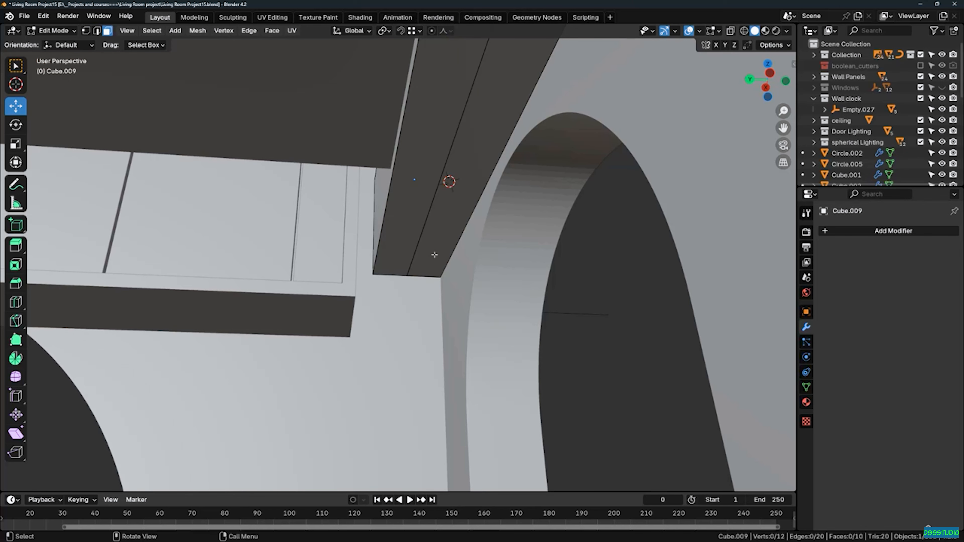
left_click(421, 242)
left_click(408, 232, "shift")
middle_click_drag(408, 231, 476, 197)
left_click_drag(455, 104, 454, 101)
left_click(454, 91)
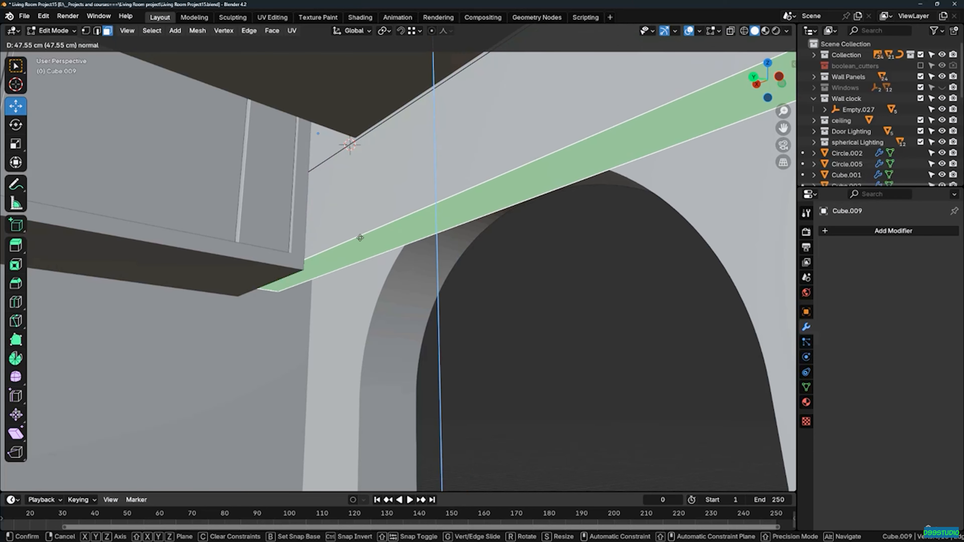
left_click(308, 269)
Lower the extruded header's bottom face along Z, adjust the header's selected faces along Y, and return to Object Mode
middle_click_drag(308, 269, 472, 131)
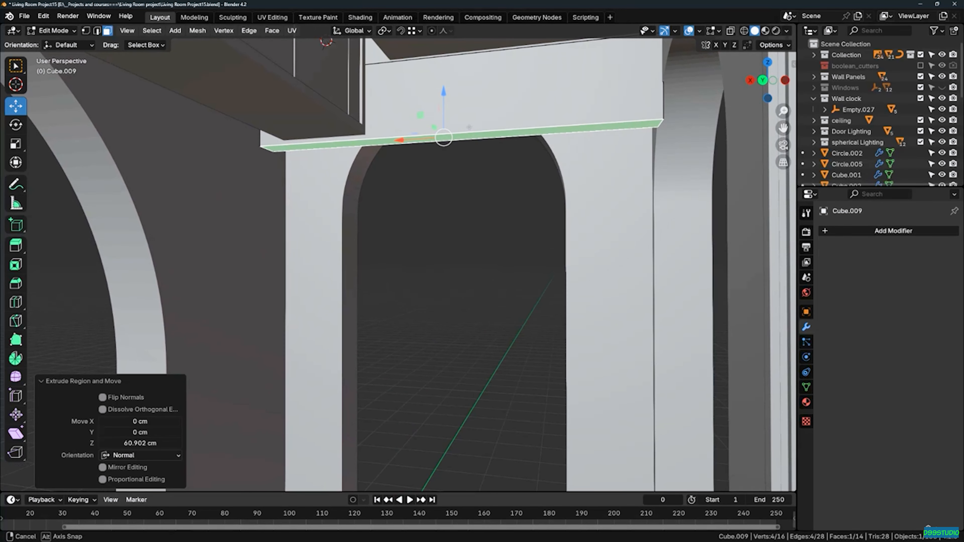
mouse_move(466, 127)
middle_mouse_down()
mouse_move(441, 128)
mouse_move(470, 127)
mouse_move(448, 143)
mouse_move(460, 121)
mouse_move(464, 136)
mouse_move(489, 146)
mouse_move(426, 146)
mouse_move(390, 202)
mouse_move(501, 146)
mouse_move(472, 114)
mouse_move(400, 206)
middle_mouse_up()
middle_click_drag(477, 182, 489, 201)
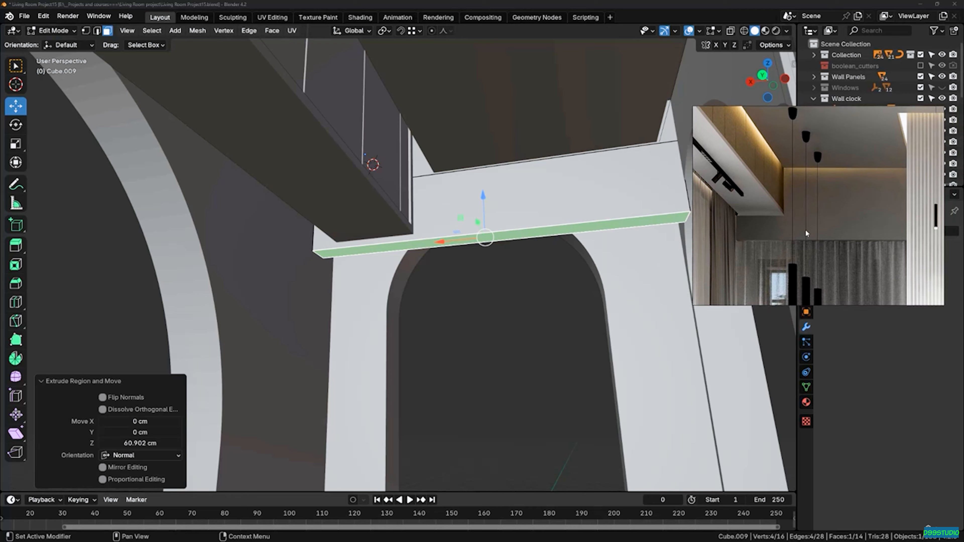
left_click_drag(484, 210, 480, 247)
middle_click_drag(477, 245, 441, 300)
left_click(430, 213, "shift")
key("g")
key("y")
left_click(494, 172)
key("Tab")
Select the beam and its boards and move their end faces back along Y to meet the new header
left_click(437, 282)
left_click(456, 288, "shift")
key("Tab")
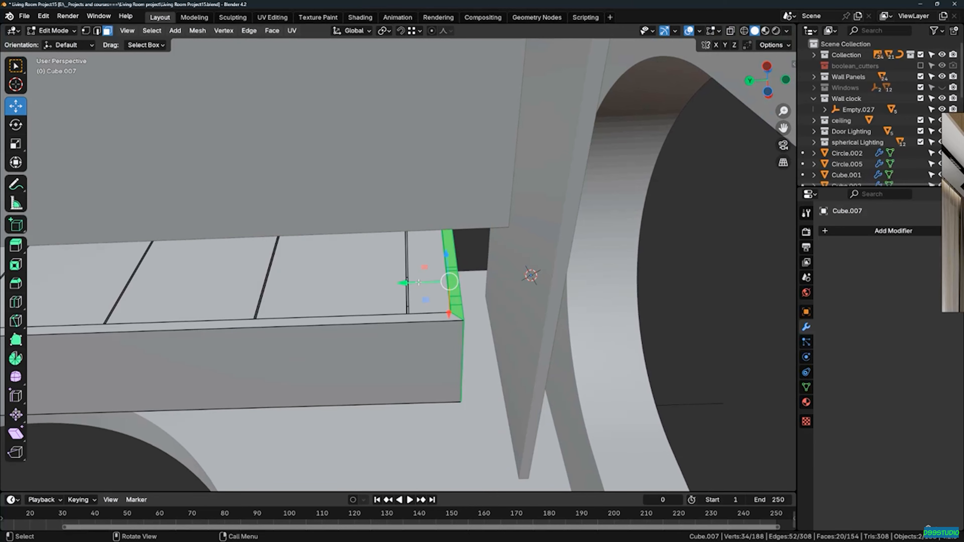
left_click_drag(419, 282, 435, 284)
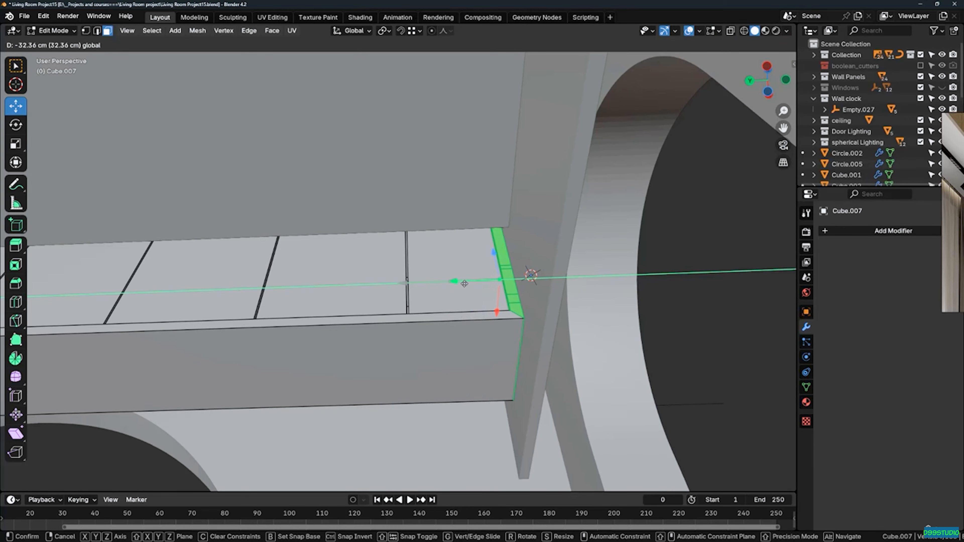
left_click_drag(459, 282, 460, 282)
mouse_move(460, 282)
middle_mouse_down()
mouse_move(477, 275)
mouse_move(460, 277)
middle_mouse_up()
key("Tab")
Open the ceiling mesh, select its inner edge vertices beside the header in wireframe, move them 37.624 cm along Y, and restore solid shading
left_click(452, 198)
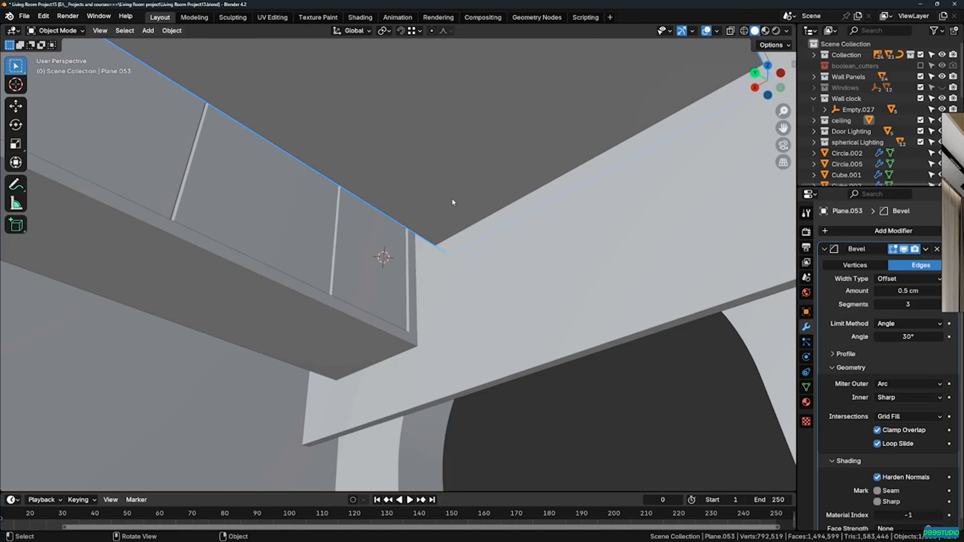
key("Tab")
middle_click_drag(452, 199, 477, 247)
scroll(476, 247, "down", 6)
middle_click_drag(525, 285, 391, 330)
scroll(426, 314, "up", 2)
scroll(427, 314, "up", 5)
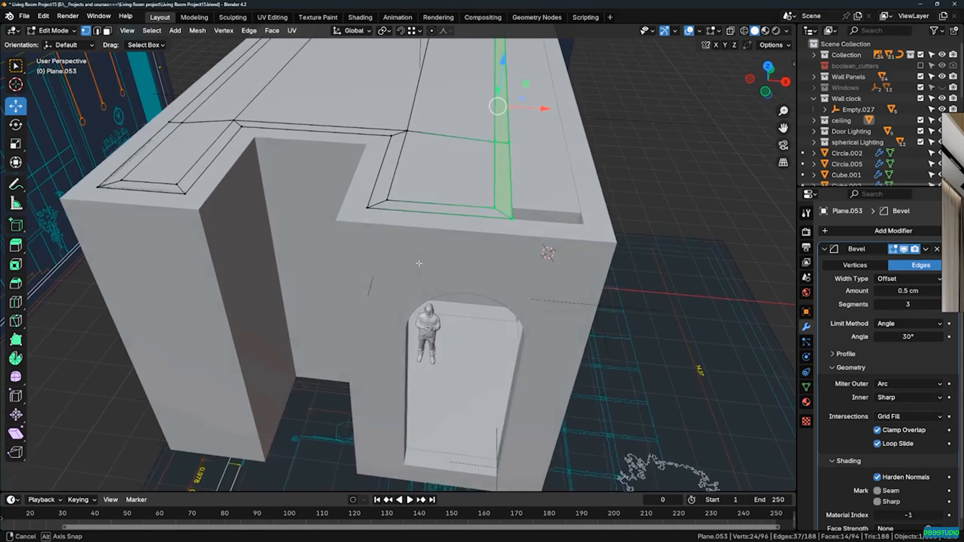
left_click_drag(537, 276, 539, 277)
scroll(470, 267, "up", 3)
middle_click_drag(470, 268, 264, 196)
key("shift+z")
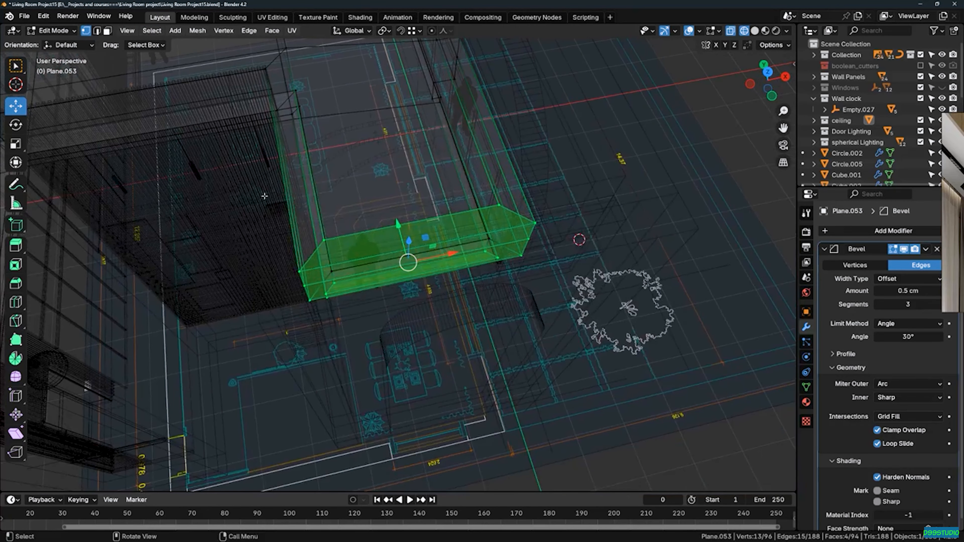
left_click_drag(576, 350, 576, 351)
middle_click_drag(436, 289, 360, 154)
left_click_drag(471, 221, 470, 221, "ctrl")
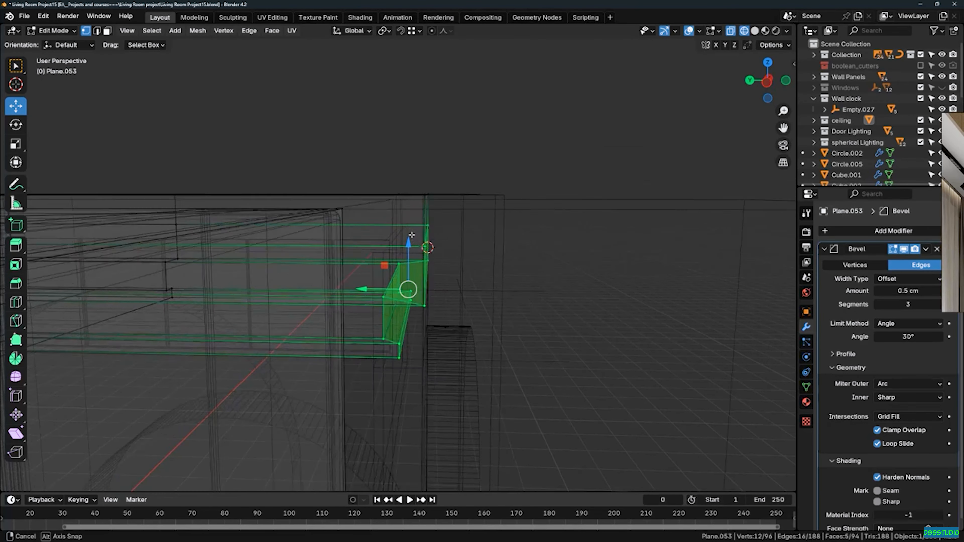
middle_click_drag(412, 235, 410, 227)
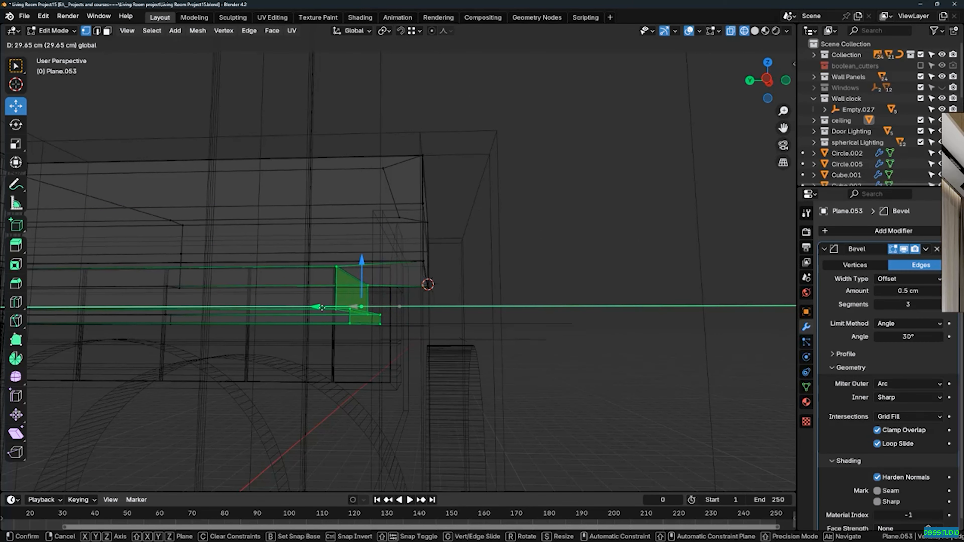
left_click_drag(322, 307, 311, 308)
key("z")
left_click(452, 325)
Shift the selected ceiling edge slightly back along Y toward the header and return to Object Mode
middle_click_drag(546, 341, 476, 254)
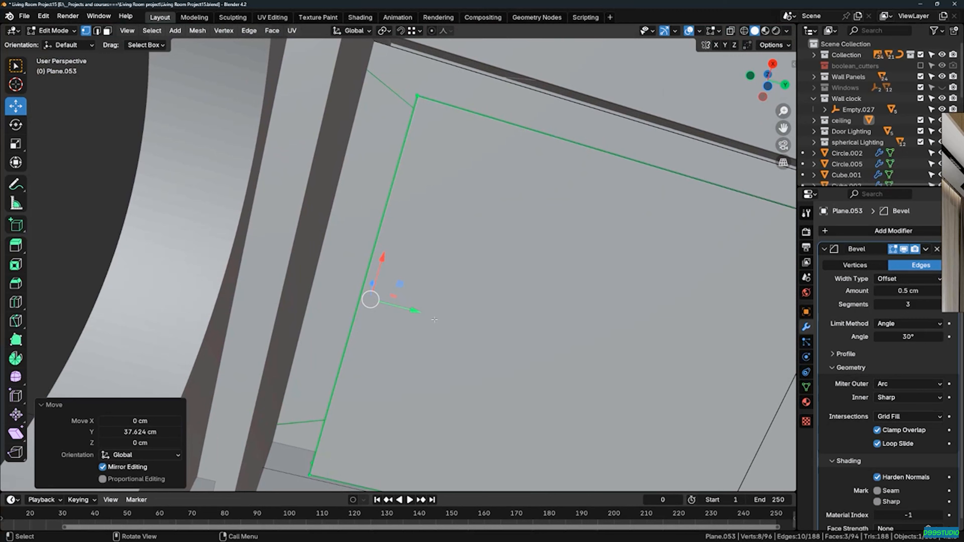
left_click_drag(398, 306, 376, 301)
middle_click_drag(375, 301, 422, 268)
key("Tab")
Isolate the header panel in local view and add a Mirror modifier to it
left_click(460, 318)
key("KP_Divide")
left_click(870, 231)
mouse_move(857, 232)
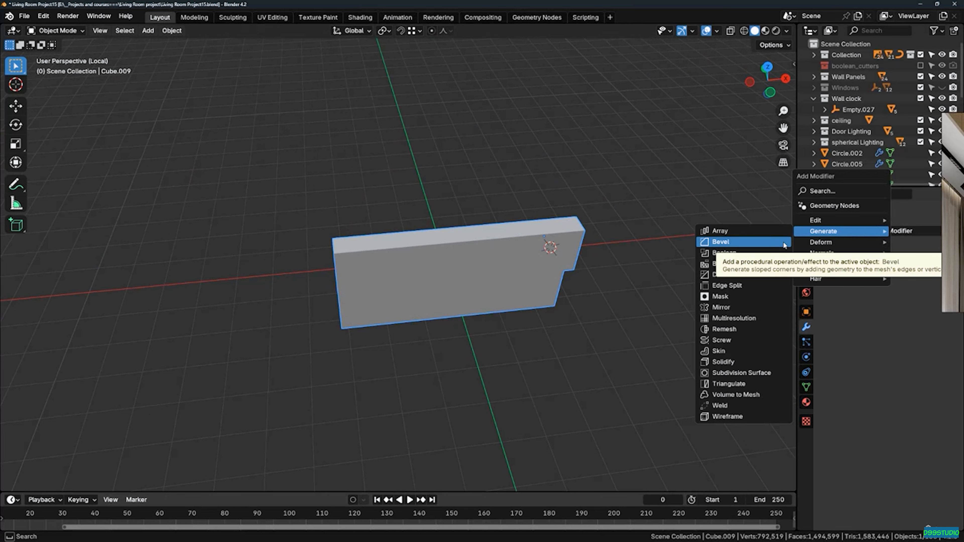
left_click(738, 307)
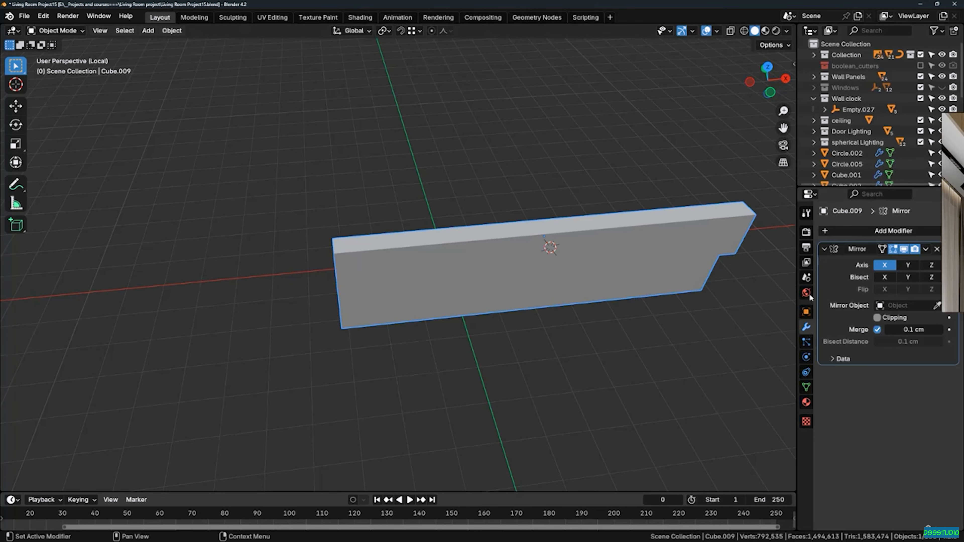
Add a Plain Axes empty on top of the header near one end and set it as the Mirror modifier's mirror object
right_click_drag(382, 242, 378, 242, "shift")
key("shift+a")
mouse_move(388, 244)
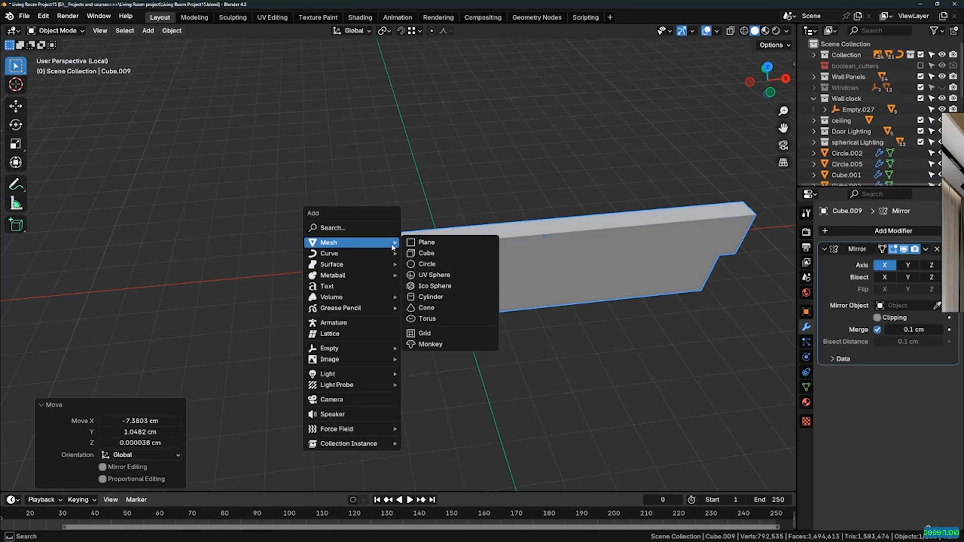
left_click(424, 348)
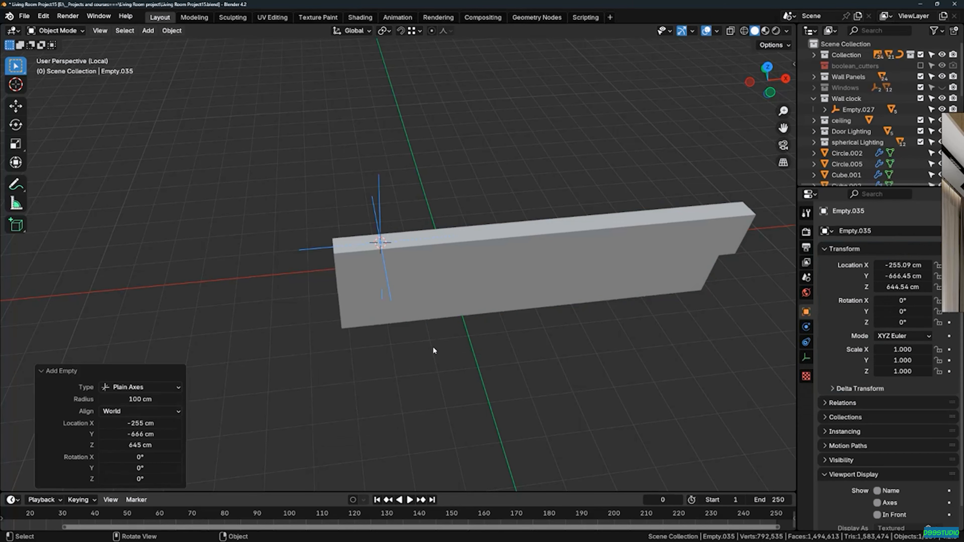
left_click(494, 268)
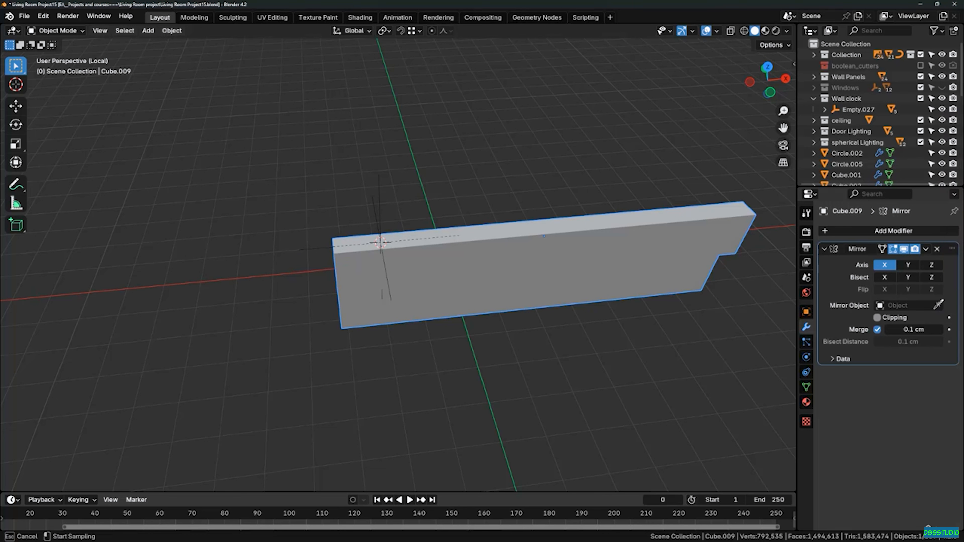
left_click(383, 207)
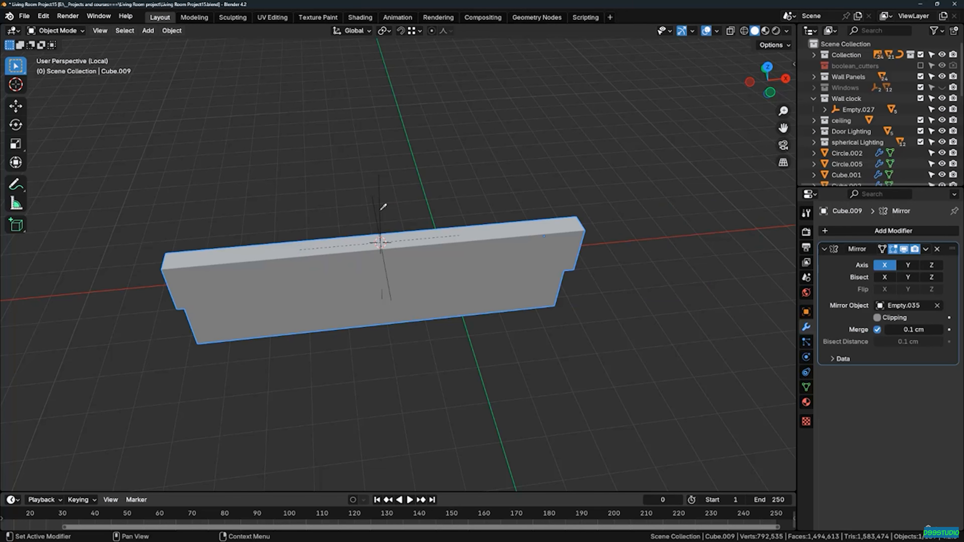
Rotate the mirror empty -45° about the Z axis
left_click(381, 210)
middle_click_drag(381, 273, 470, 296)
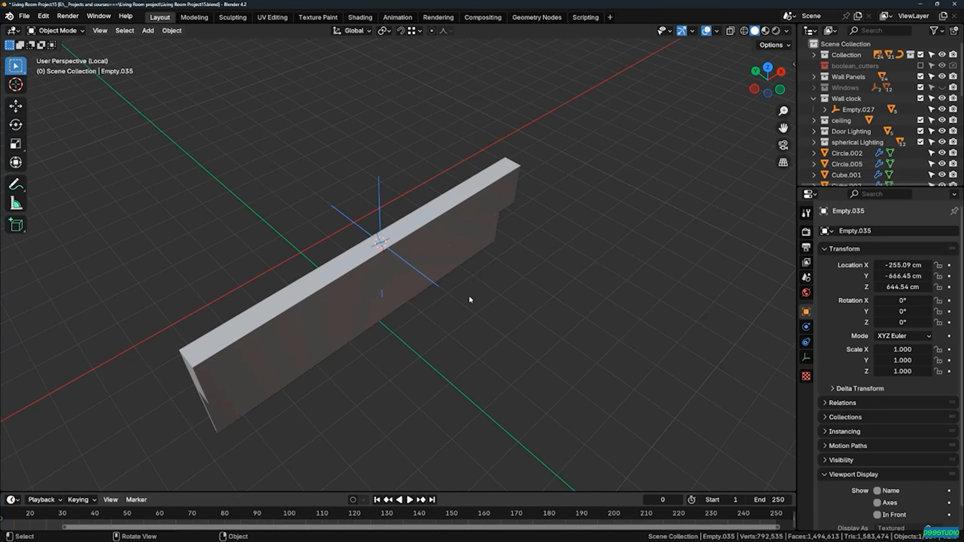
key("r")
key("z")
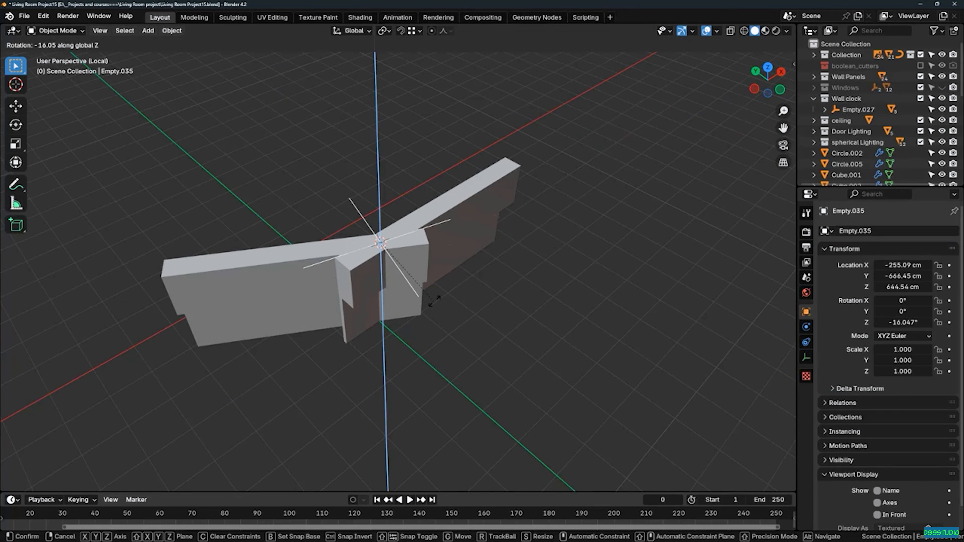
left_click(393, 318)
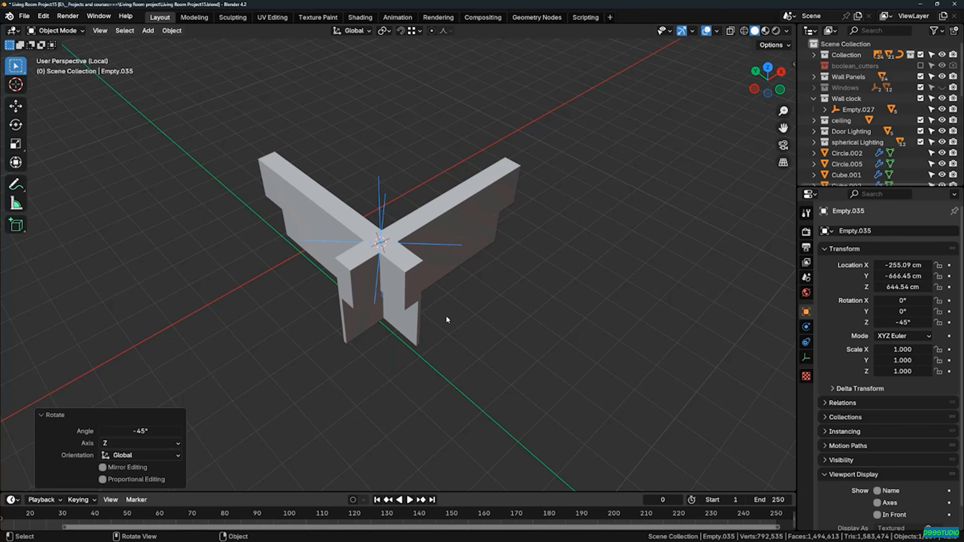
Enable X bisect in the header's Mirror modifier and leave local view
left_click(462, 221)
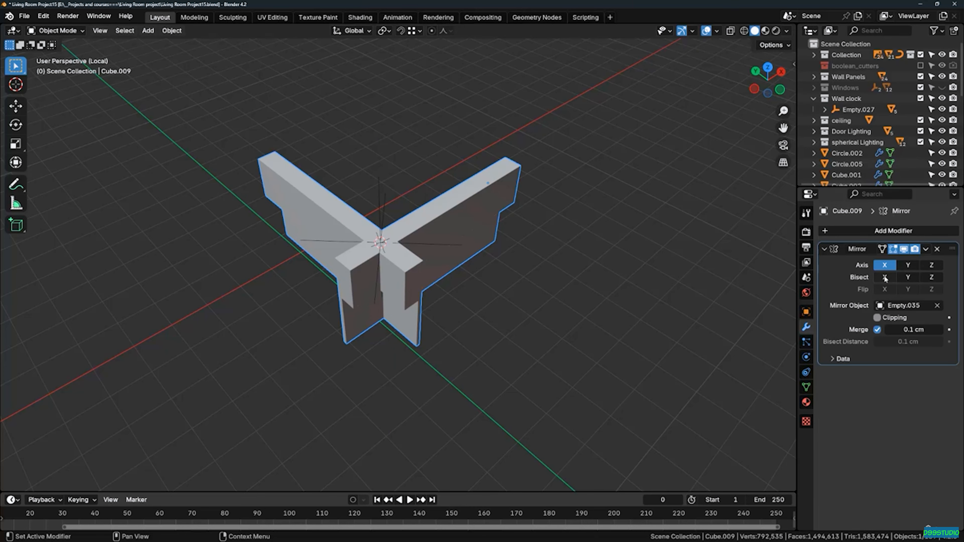
middle_click_drag(345, 238, 228, 167)
key("KP_Divide")
scroll(472, 318, "up", 3)
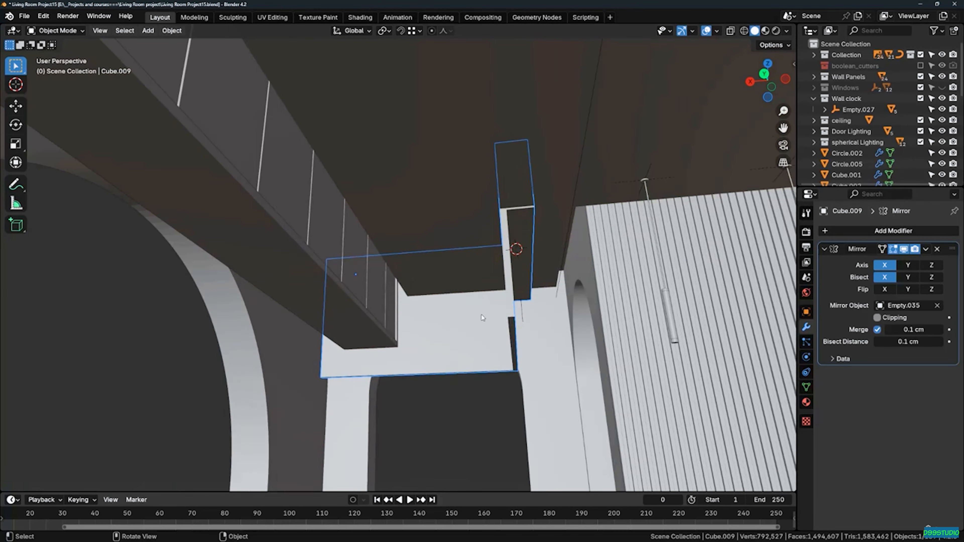
Move the mirror empty -44.928 cm along X so the header's mirrored return sits beside the slatted wall
middle_click_drag(477, 318, 472, 334)
left_click(473, 336)
middle_click_drag(484, 274, 470, 237)
middle_click_drag(482, 285, 487, 275)
key("g")
key("x")
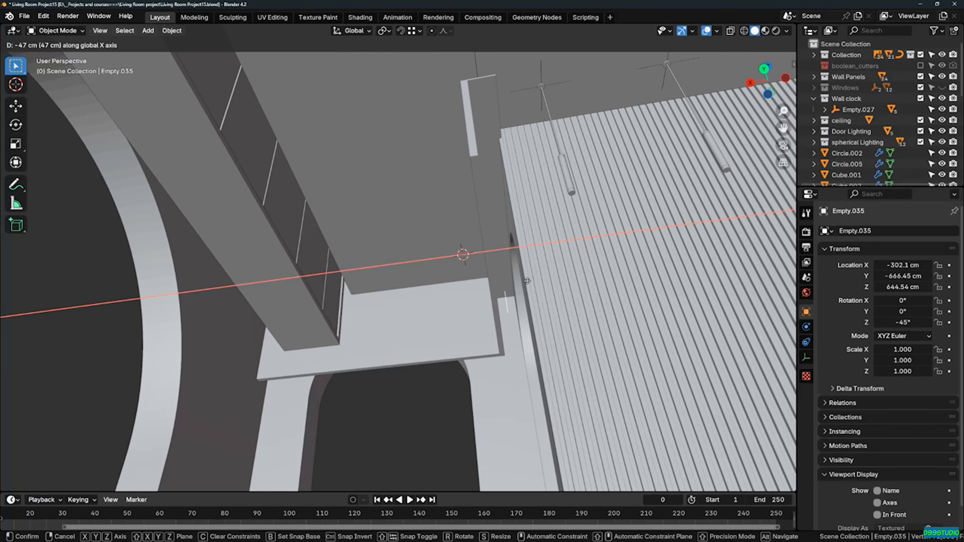
left_click(503, 283)
middle_click_drag(504, 283, 536, 235)
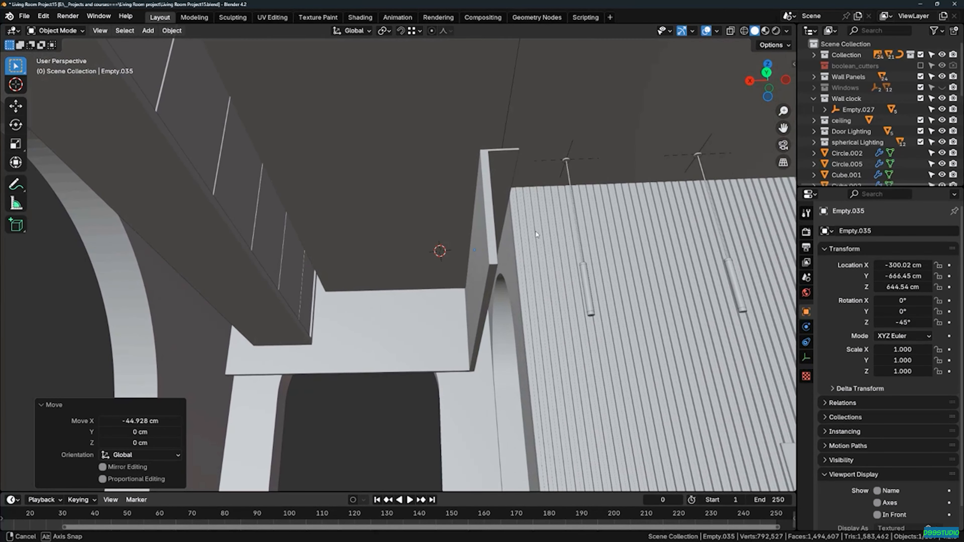
Apply the Mirror modifier on the header
left_click(512, 239)
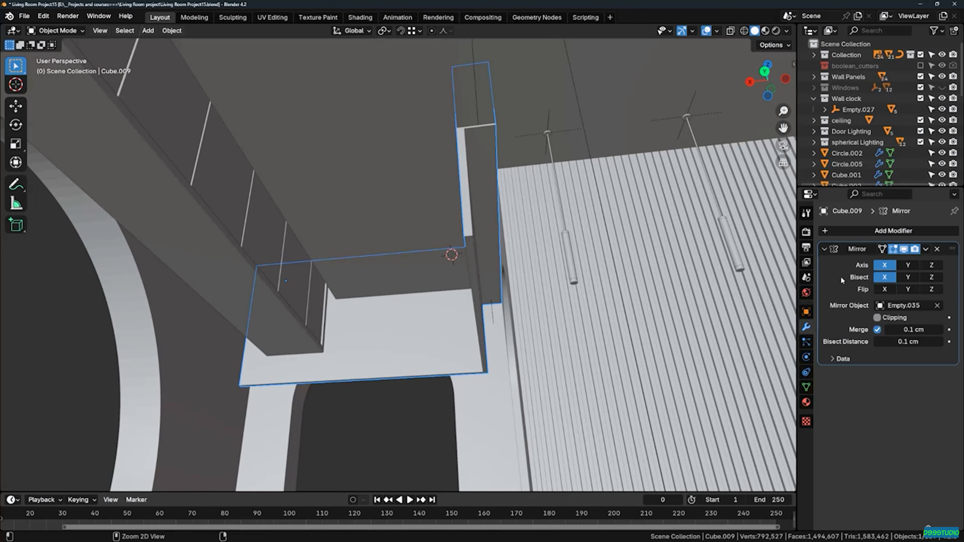
key("ctrl+x")
middle_click_drag(452, 236, 586, 198)
Select the header return's end vertices in wireframe, move them -68.492 cm along Y, and nudge them another -1.7321 cm
key("Tab")
key("shift+z")
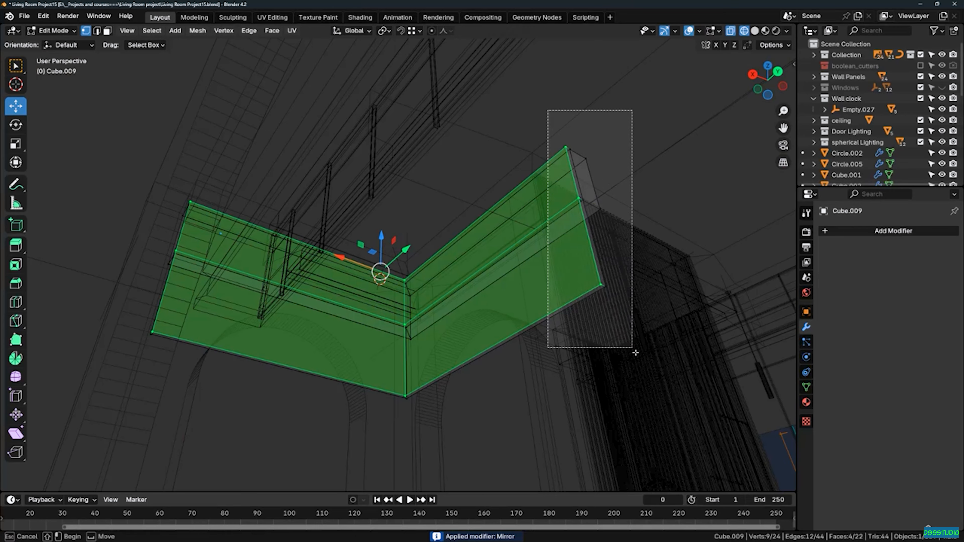
left_click_drag(635, 352, 637, 354)
key("shift+z")
left_click_drag(608, 180, 601, 185)
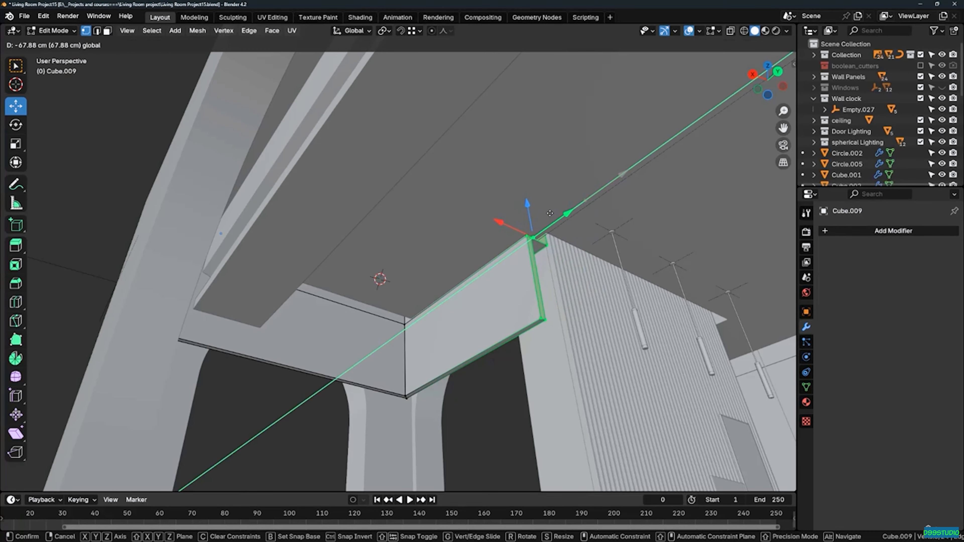
left_click_drag(550, 214, 549, 214)
scroll(552, 228, "up", 2)
middle_click_drag(552, 227, 561, 208)
scroll(533, 265, "up", 1)
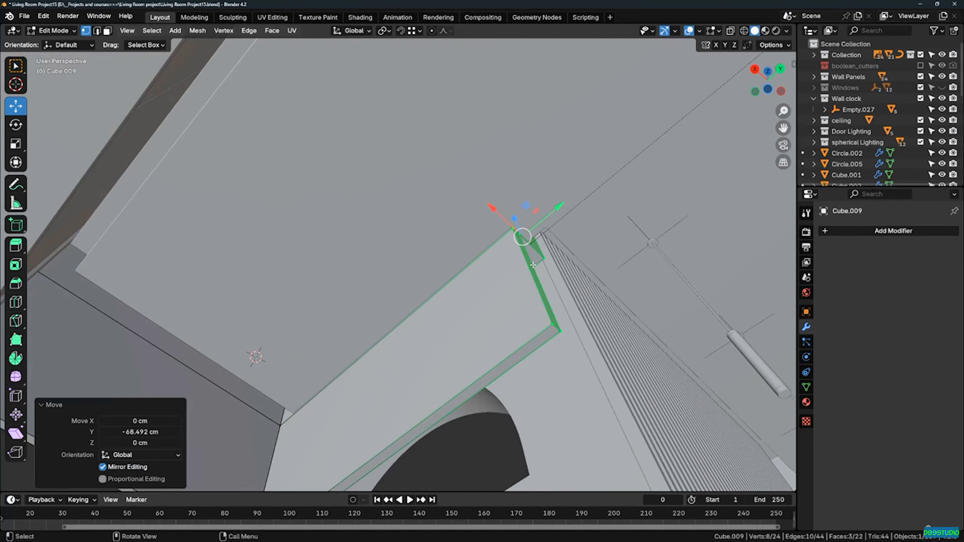
middle_click_drag(533, 265, 544, 213)
left_click_drag(540, 215, 541, 215)
middle_click_drag(541, 215, 514, 241)
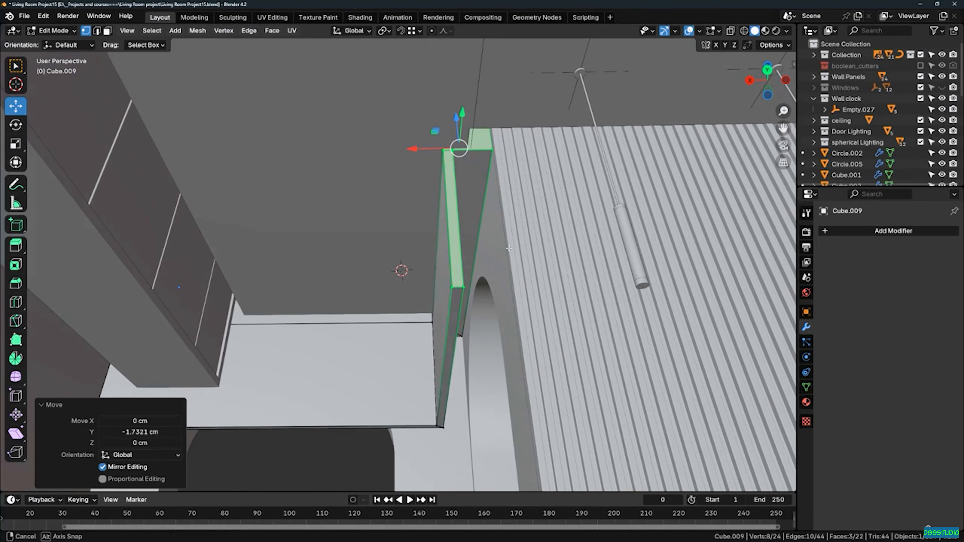
Add a loop cut across the header's return and slide it close to the outer end
middle_click_drag(504, 239, 446, 201)
key("ctrl+r")
left_click(410, 246)
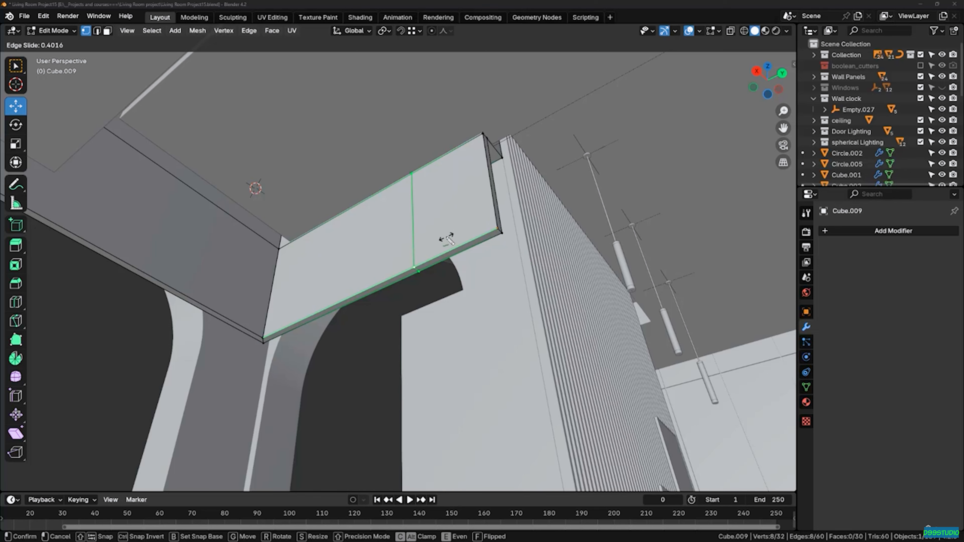
left_click(509, 206)
Isolate the header in local view and delete the narrow stepped faces at the return's outer end
key("KP_Divide")
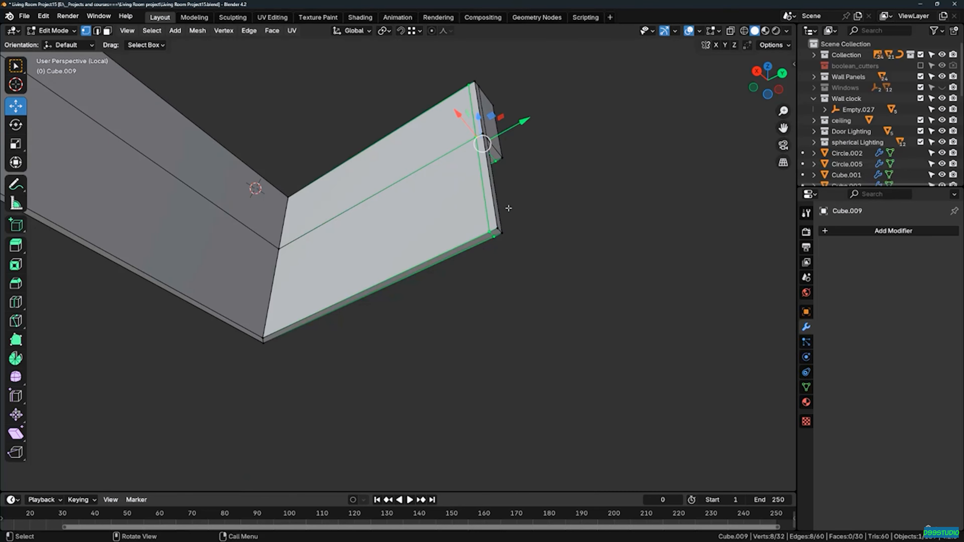
middle_click_drag(620, 225, 532, 265)
scroll(564, 284, "up", 5)
key("3")
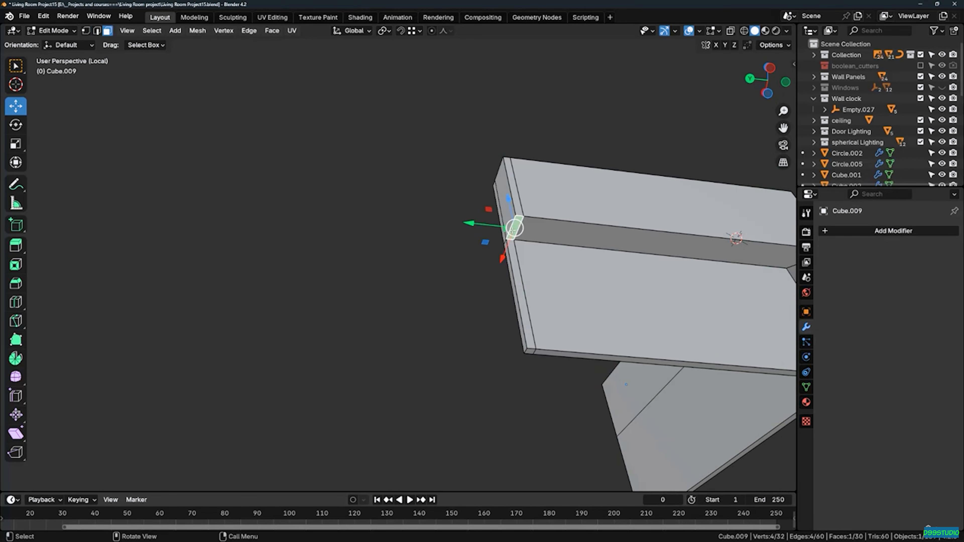
key("x")
left_click(471, 304)
middle_click_drag(523, 274, 532, 261)
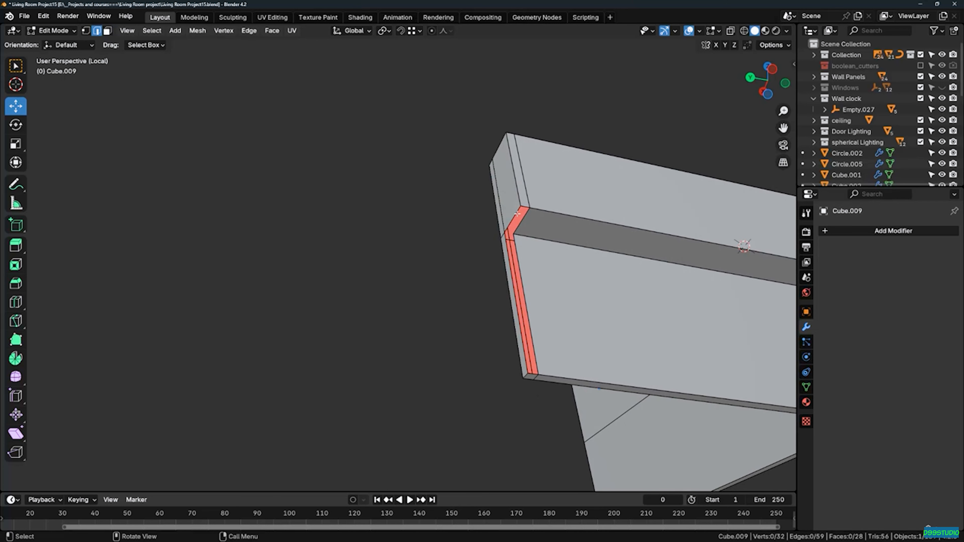
Extrude the open edges at the return's end and fill the gaps, extending the thicker upper section down to the bottom
key("g")
key("z")
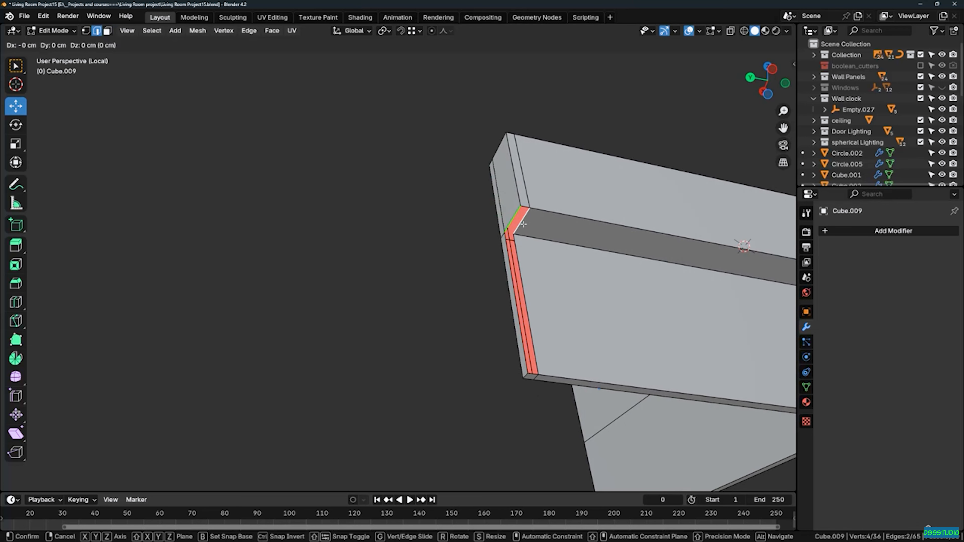
left_click(528, 372)
left_click(526, 207)
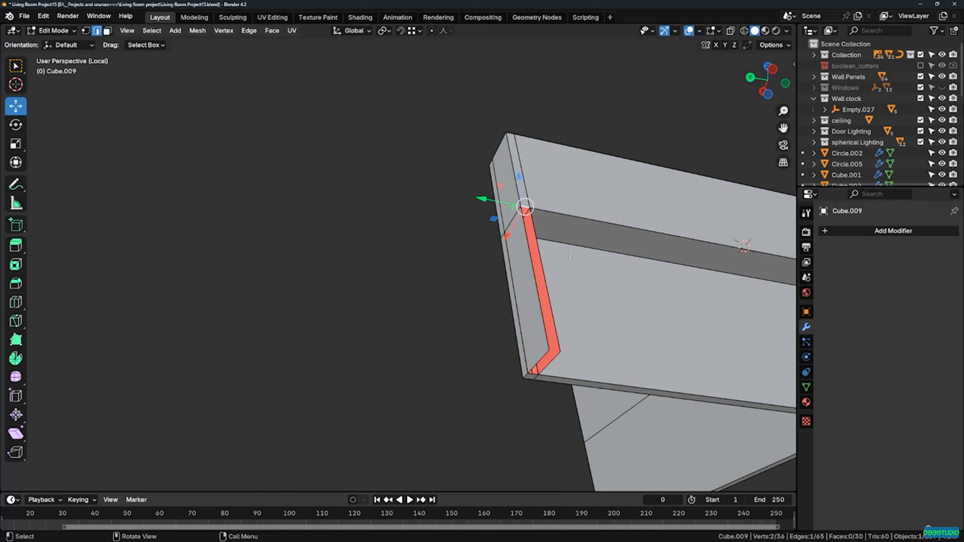
Merge all header vertices by a distance of 0.01 cm, then leave local view and Edit Mode
mouse_move(550, 290)
middle_mouse_down()
mouse_move(478, 284)
mouse_move(553, 283)
mouse_move(539, 285)
middle_mouse_up()
key("a")
left_click(493, 323)
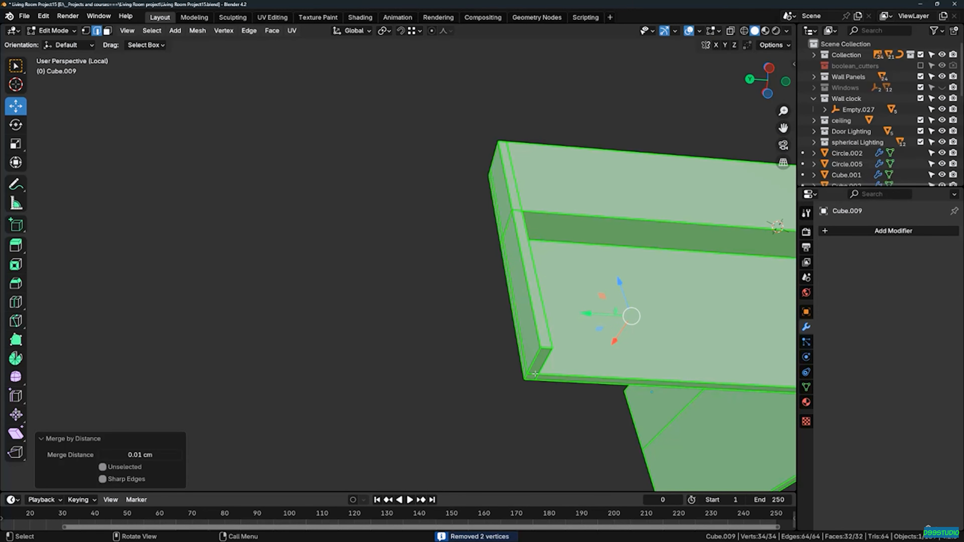
middle_click_drag(494, 335, 539, 329)
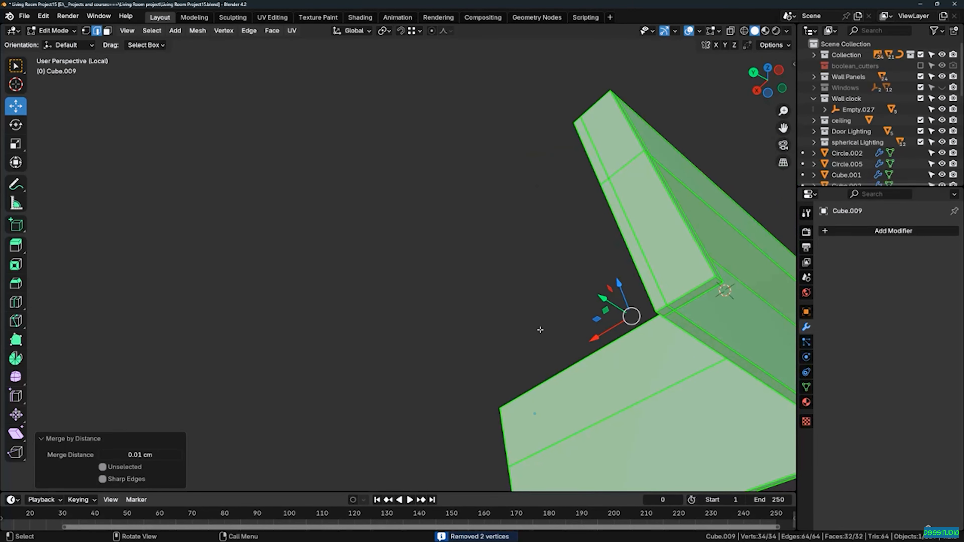
key("KP_Divide")
key("Tab")
Open the ceiling mesh, select its inner edge vertices beside the return, and shift them along X, finishing with a 2.1466 cm adjustment
middle_click_drag(540, 329, 491, 170)
left_click(452, 125)
key("Tab")
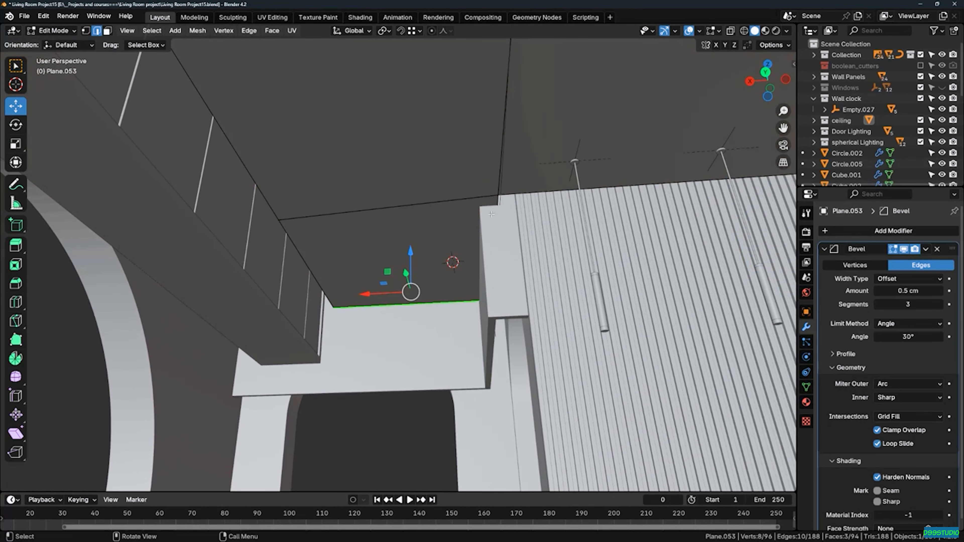
key("alt+z")
mouse_move(490, 213)
middle_mouse_down()
mouse_move(445, 225)
mouse_move(465, 260)
middle_mouse_up()
left_click(446, 225)
left_click_drag(459, 252, 458, 252)
key("shift+z")
middle_click_drag(459, 252, 452, 204)
left_click_drag(398, 220, 370, 219)
mouse_move(370, 219)
middle_mouse_down()
mouse_move(379, 198)
mouse_move(372, 221)
middle_mouse_up()
left_click_drag(372, 221, 374, 221)
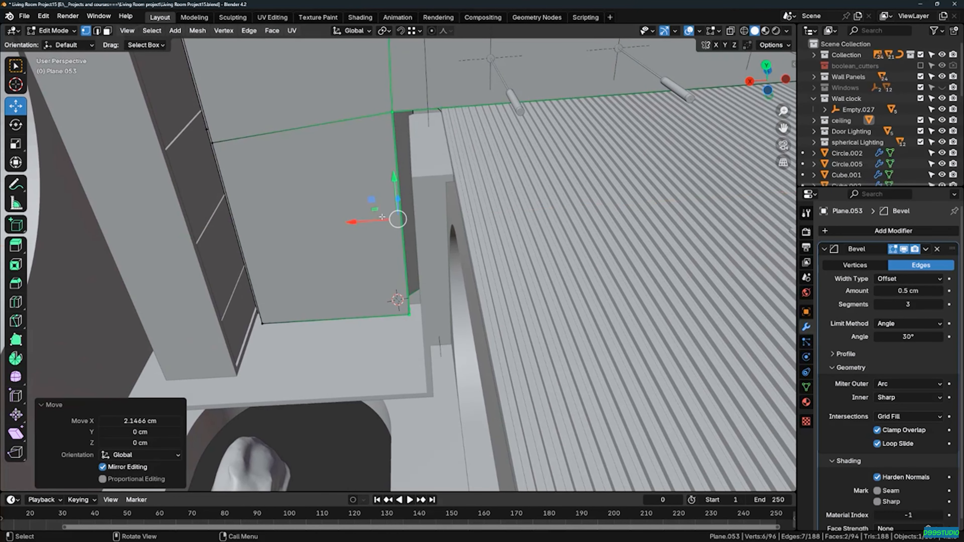
Compare the header corner with the reference image, then return the ceiling to Object Mode and deselect everything
middle_click_drag(374, 220, 473, 268)
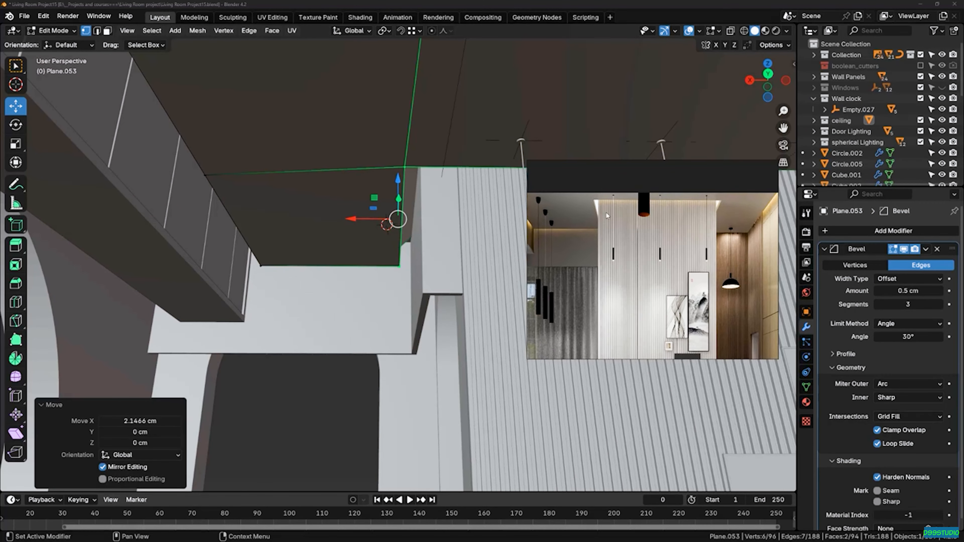
middle_click_drag(620, 239, 648, 281)
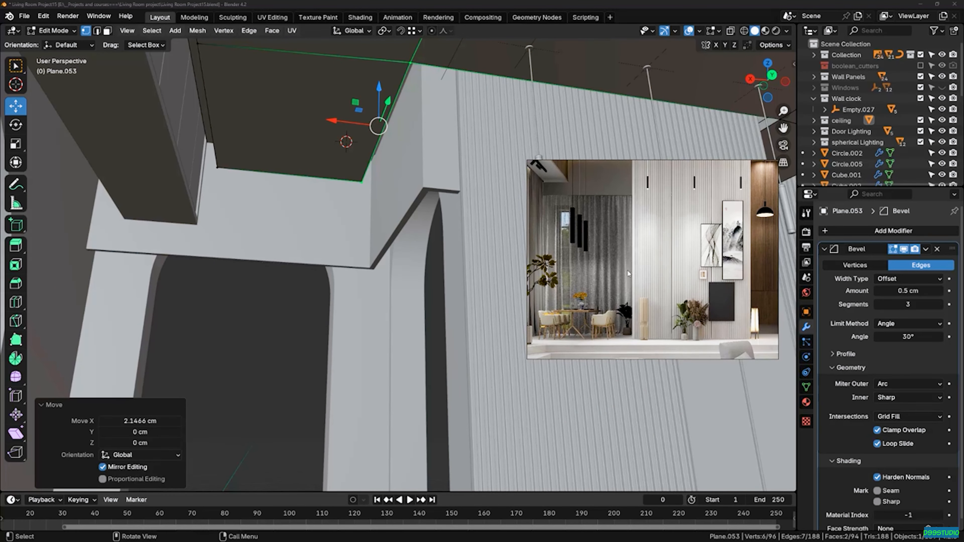
right_click_drag(627, 234, 963, 233)
middle_click_drag(375, 181, 473, 194)
key("Tab")
key("alt+a")
Open the ceiling beam's mesh at the gap in the roof beside the end wall and isolate it in local view
scroll(476, 217, "down", 3)
middle_click_drag(384, 170, 584, 270)
scroll(583, 270, "up", 2)
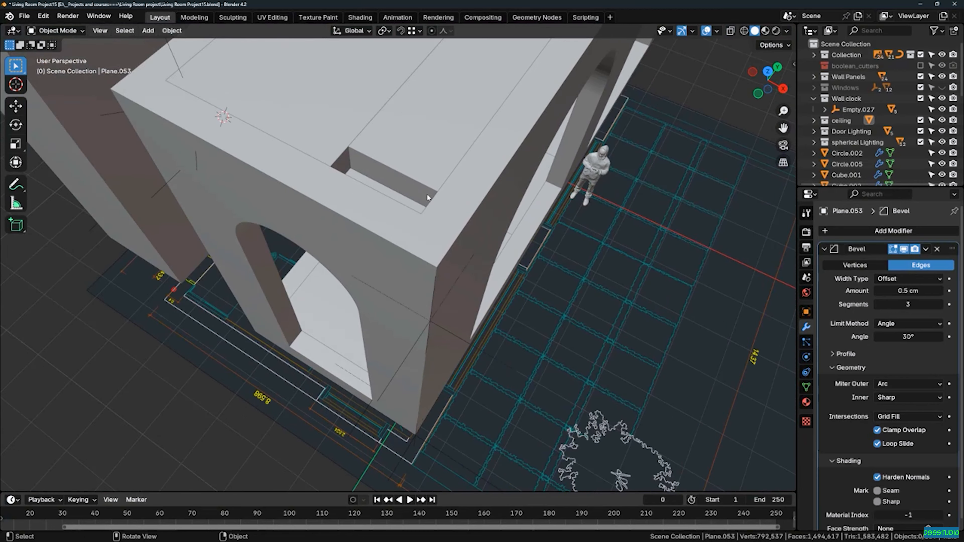
left_click(402, 177)
key("Tab")
key("alt+a")
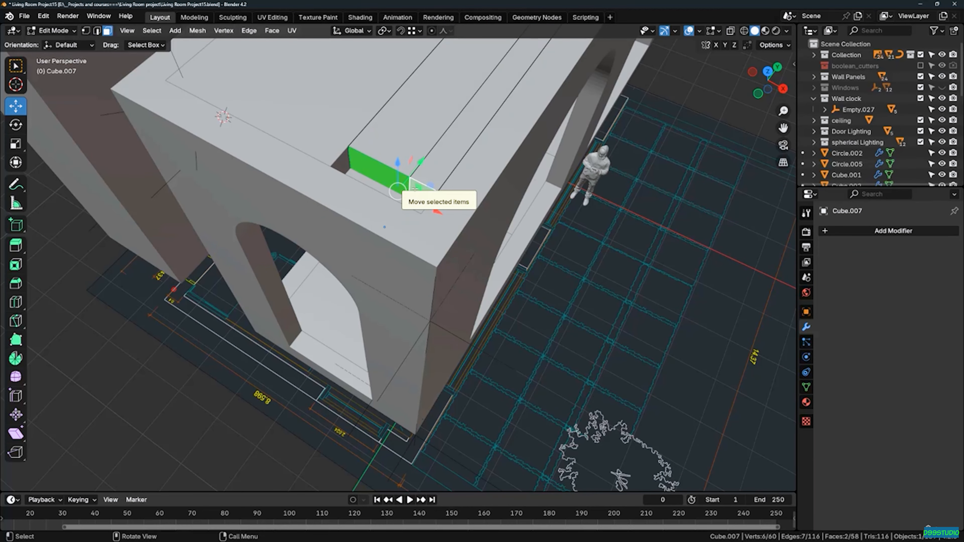
key("KP_Divide")
Add a horizontal loop cut around the beam's upper section, slide it slightly, and leave local view
middle_click_drag(329, 276, 420, 199)
middle_click_drag(315, 378, 379, 300, "shift")
scroll(417, 309, "up", 3)
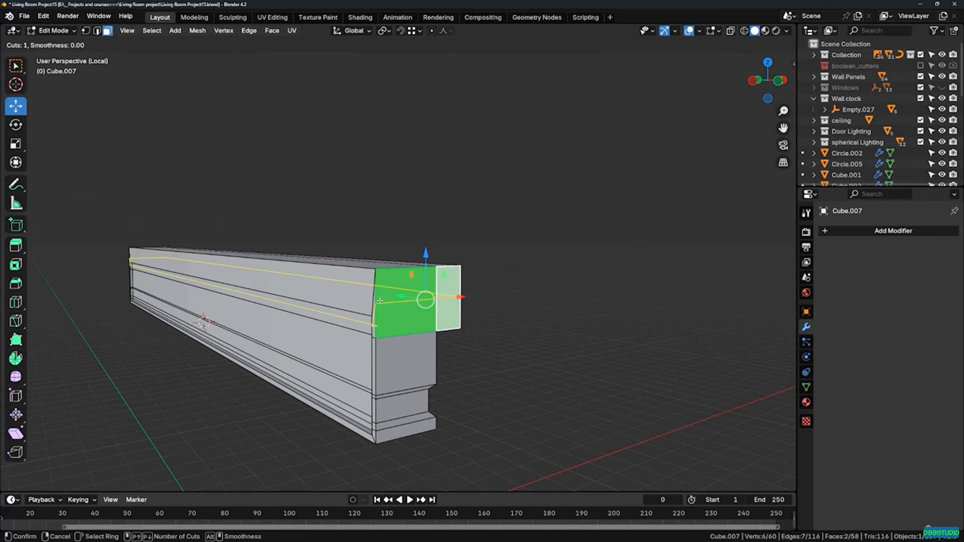
left_click(379, 301)
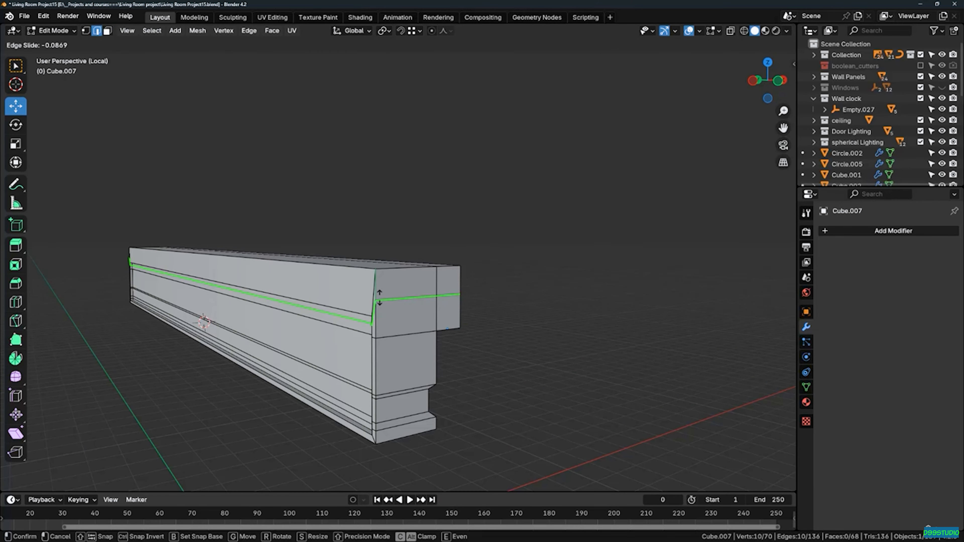
left_click(379, 298)
key("KP_Divide")
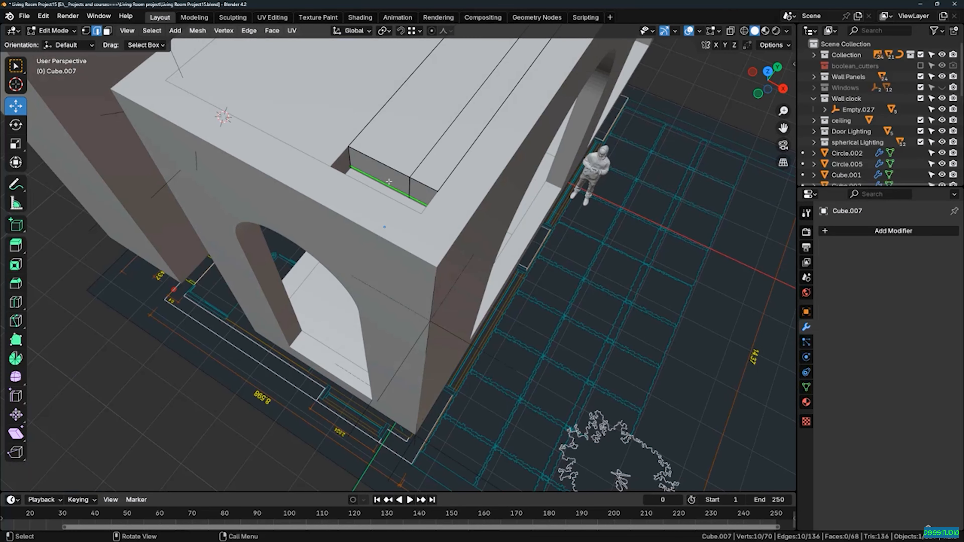
Select the beam's two upper end faces and extrude them 29.873 cm to close the roof gap
scroll(389, 182, "up", 2)
left_click(438, 196, "shift")
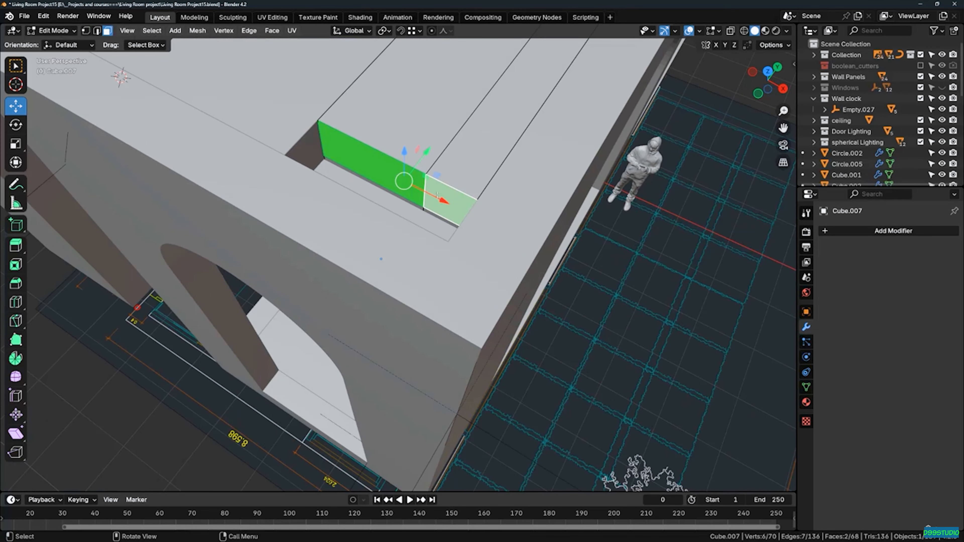
key("e")
left_click(451, 248)
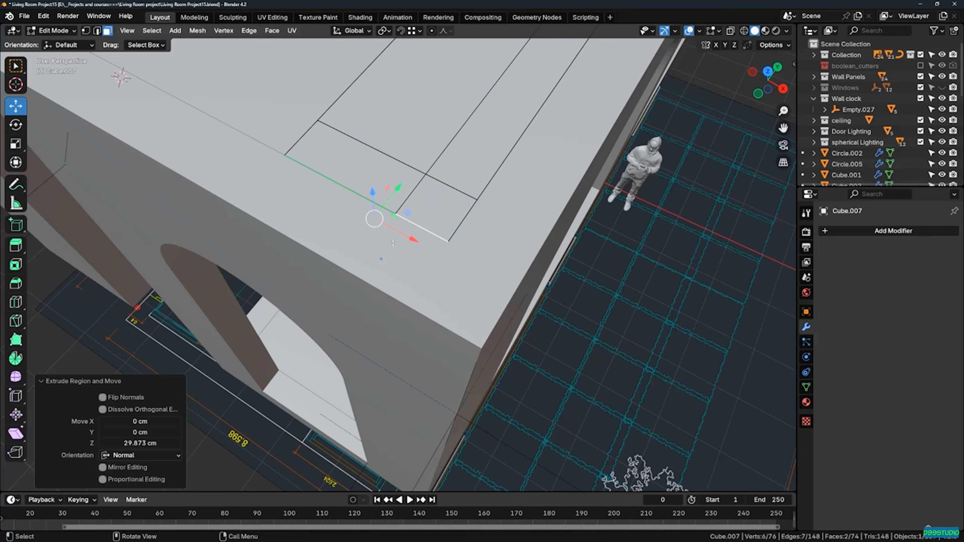
Return the ceiling beam to Object Mode and unhide the Windows collection
scroll(393, 243, "down", 3)
key("Tab")
middle_click_drag(362, 232, 494, 212)
scroll(400, 234, "down", 5)
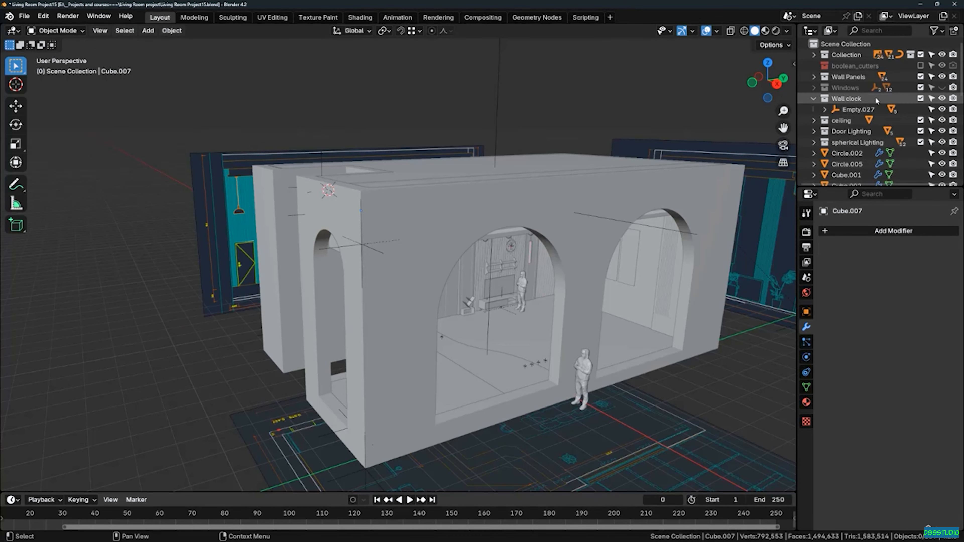
left_click(942, 87)
Select the grille and both frame parts of the narrow arched window in the end wall
middle_click_drag(464, 293, 372, 258)
middle_click_drag(378, 293, 400, 324)
left_click(369, 272)
scroll(366, 280, "up", 8)
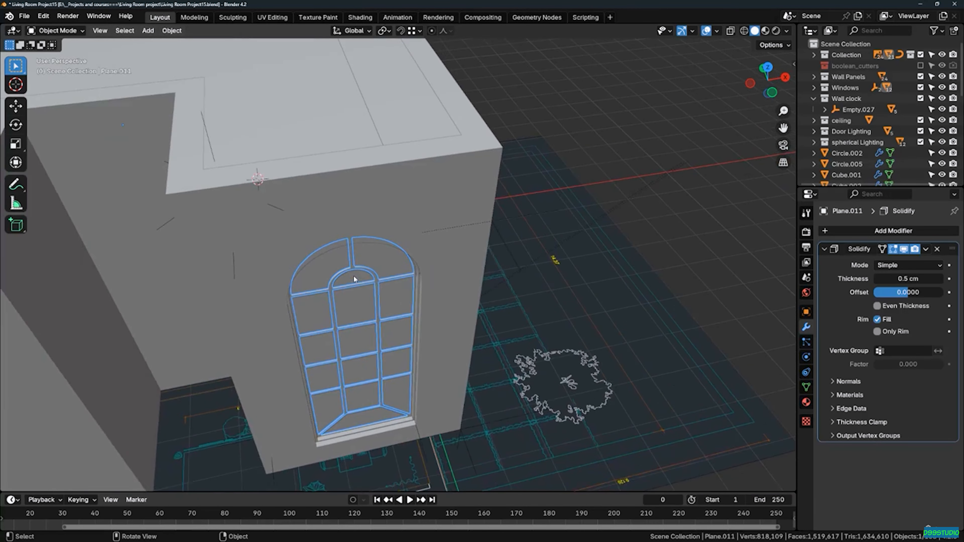
scroll(521, 300, "up", 1)
left_click(539, 300, "shift")
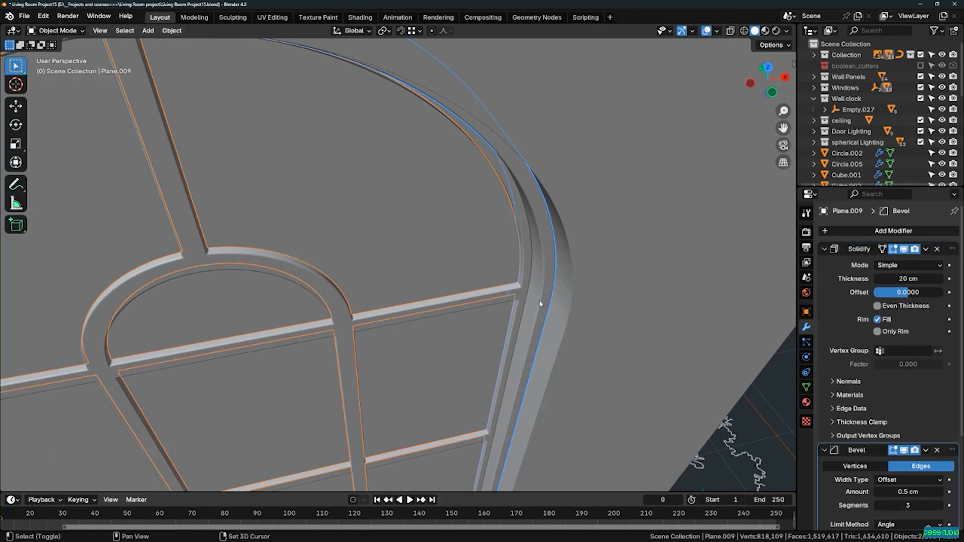
left_click(384, 314, "shift")
scroll(494, 262, "down", 1)
scroll(503, 254, "down", 6)
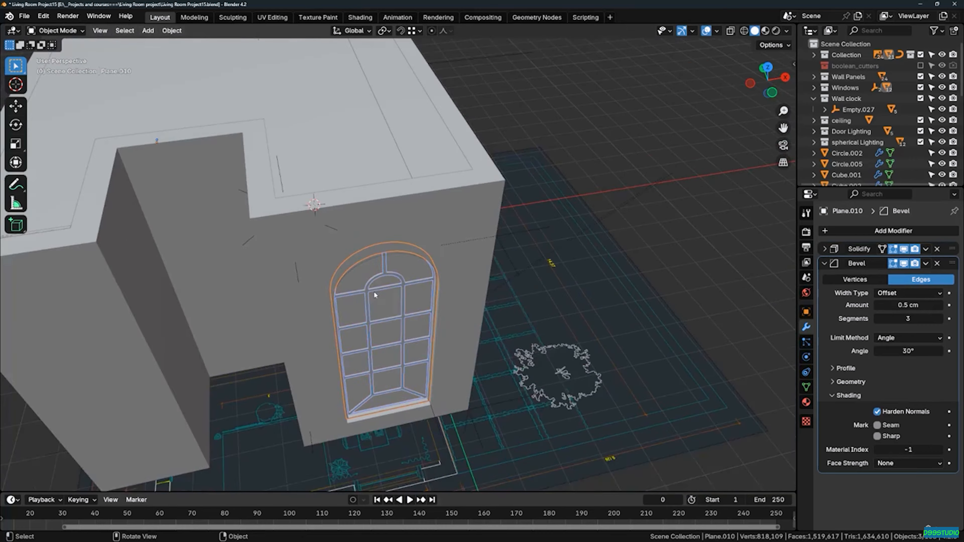
Add the grille and frame parts of the first large arched window on the long wall to the selection
middle_click_drag(531, 262, 473, 286)
scroll(473, 287, "up", 5)
middle_click_drag(592, 300, 564, 227)
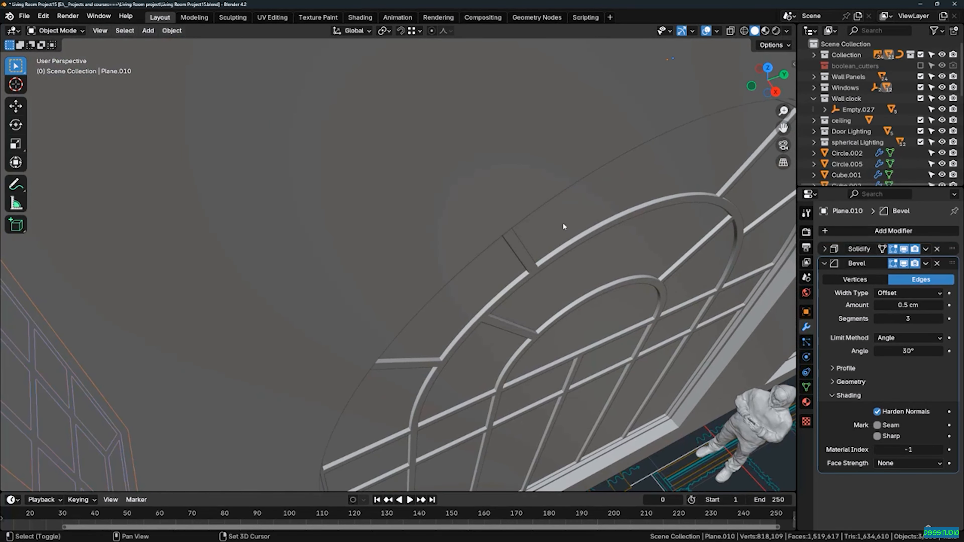
left_click(527, 263, "shift")
scroll(527, 263, "up", 2)
middle_click_drag(527, 263, 221, 197)
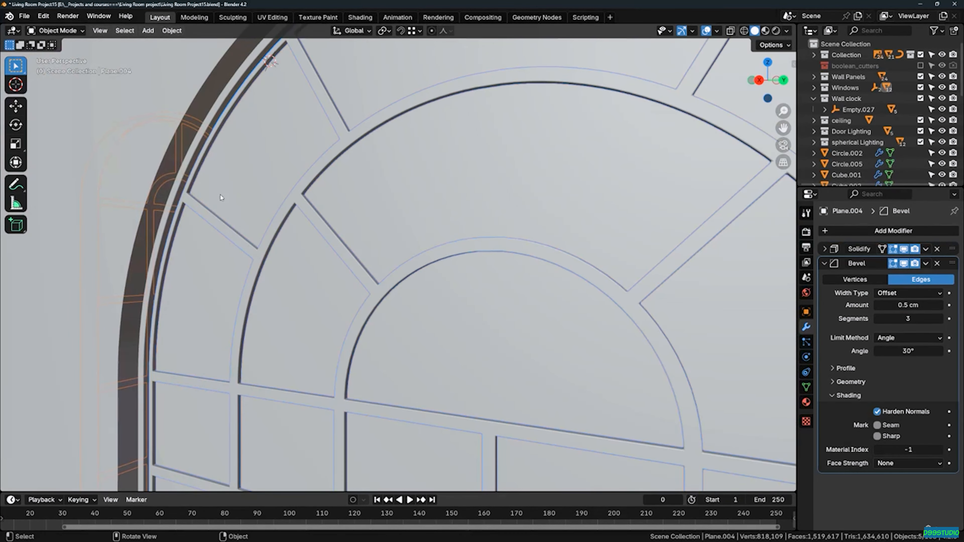
left_click(180, 171, "shift")
scroll(201, 223, "down", 6)
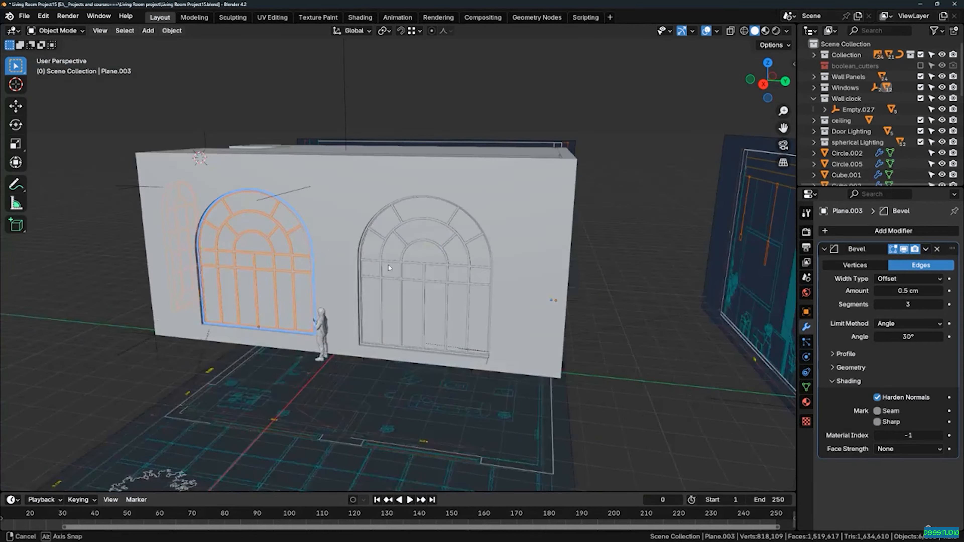
Add the grille and frame parts of the second large arched window to the selection and test that they move together
scroll(440, 193, "up", 5)
middle_click_drag(440, 213, 440, 193)
scroll(440, 193, "up", 2)
left_click(407, 253, "shift")
middle_click_drag(355, 269, 293, 163)
scroll(293, 162, "up", 2)
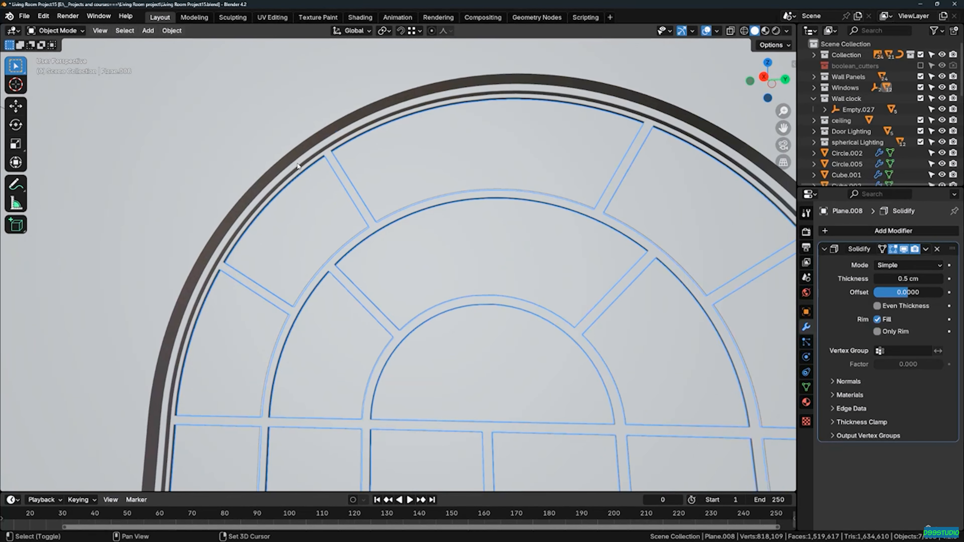
left_click(298, 165, "shift")
left_click(358, 198, "shift")
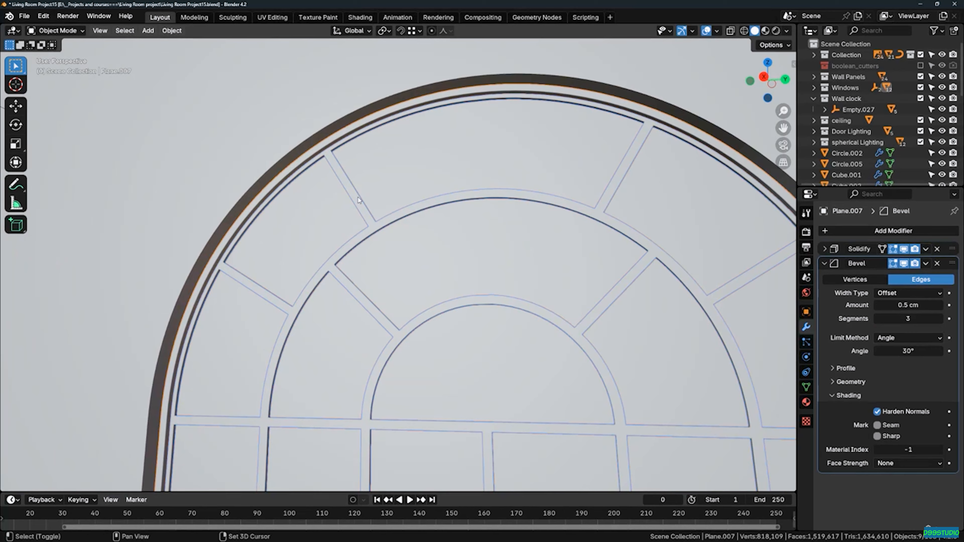
scroll(384, 180, "down", 10)
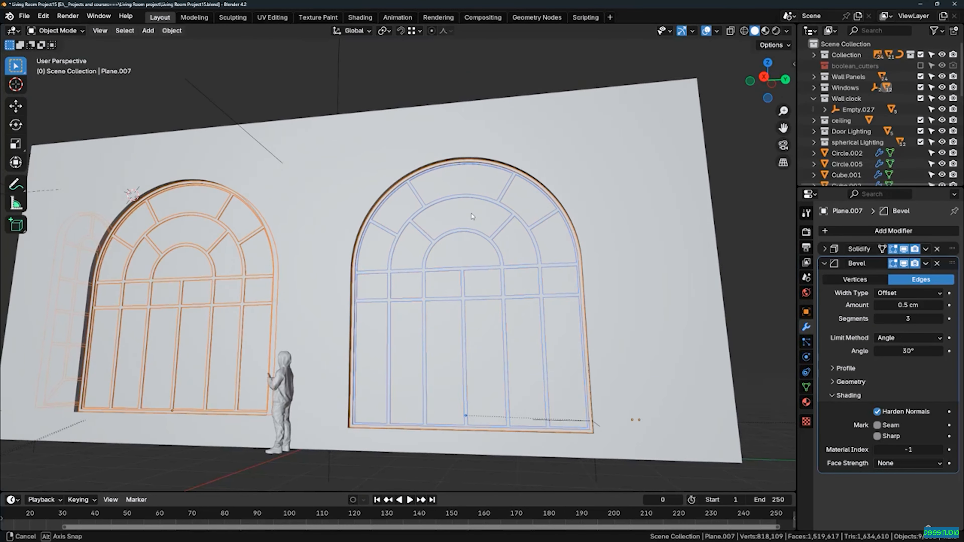
key("g")
right_click(541, 323)
Add the other narrow arched window's grille and frame parts and the main wall object to the selection
scroll(546, 277, "down", 3)
middle_click_drag(272, 253, 361, 447)
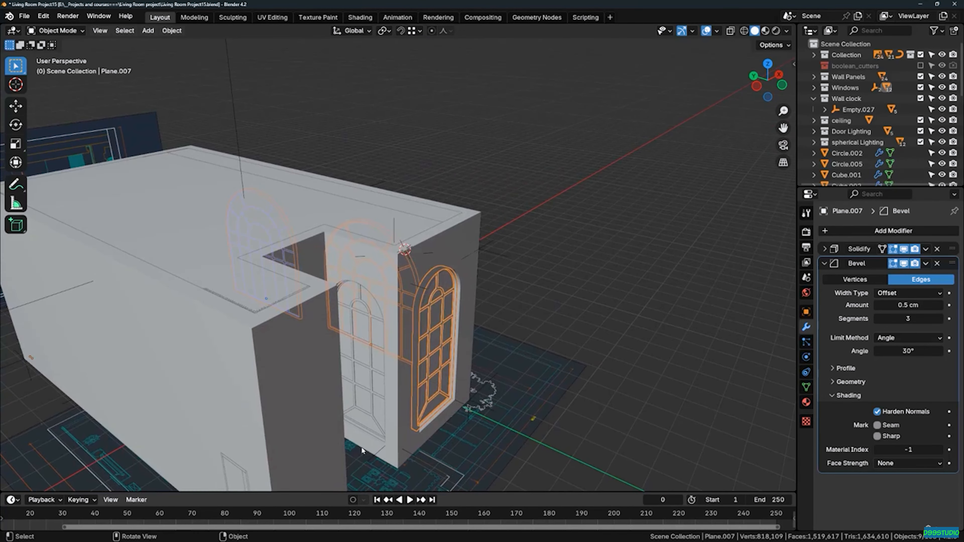
scroll(369, 428, "up", 5)
scroll(369, 427, "up", 2)
left_click(383, 385)
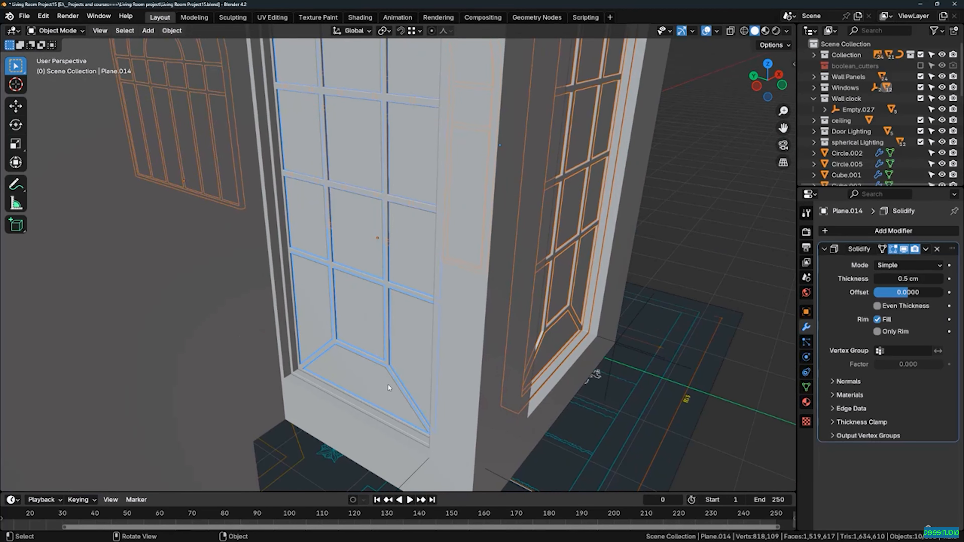
scroll(388, 383, "up", 3)
left_click(412, 391, "shift")
left_click(363, 436, "shift")
scroll(349, 374, "down", 9)
middle_click_drag(349, 374, 266, 298)
left_click(325, 231, "shift")
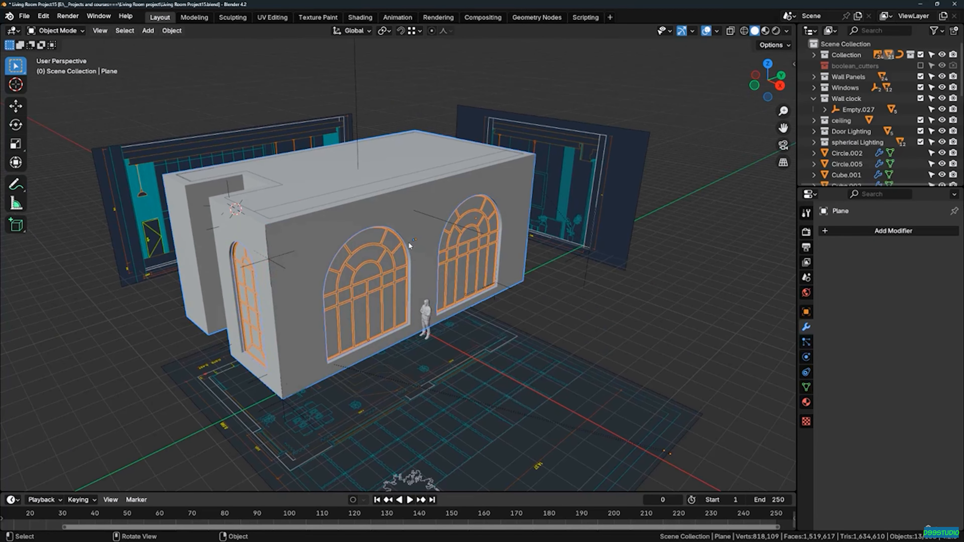
Open the selected objects in Edit Mode and box-select the upper parts of all windows and openings, excluding the room's upper wall and corner vertices
key("Tab")
middle_click_drag(406, 244, 593, 198)
scroll(519, 262, "up", 3)
mouse_move(544, 238)
middle_mouse_down()
mouse_move(516, 251)
mouse_move(616, 195)
middle_mouse_up()
key("shift+z")
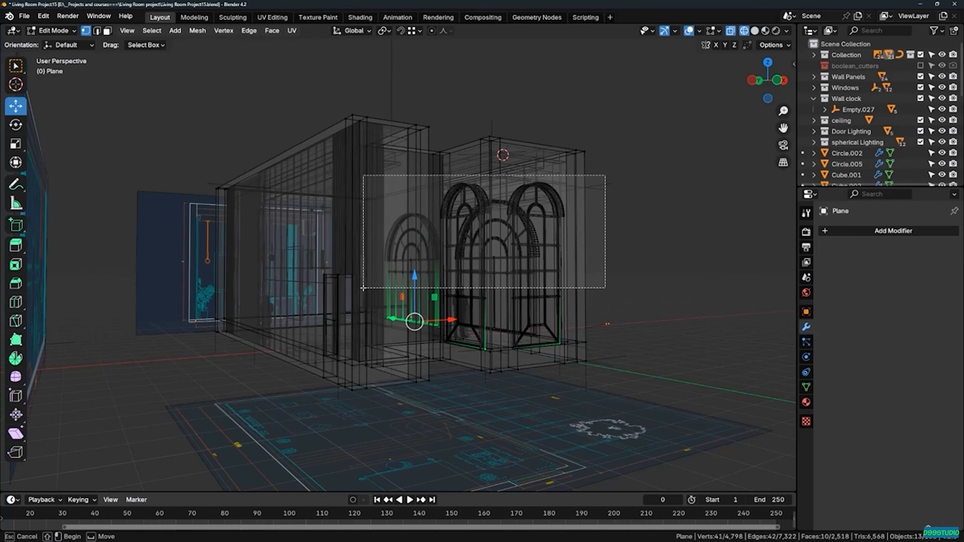
left_click_drag(364, 288, 363, 289)
left_click(527, 300)
mouse_move(409, 239)
middle_mouse_down()
mouse_move(256, 256)
mouse_move(217, 275)
middle_mouse_up()
middle_click_drag(463, 265, 447, 269)
key("shift+z")
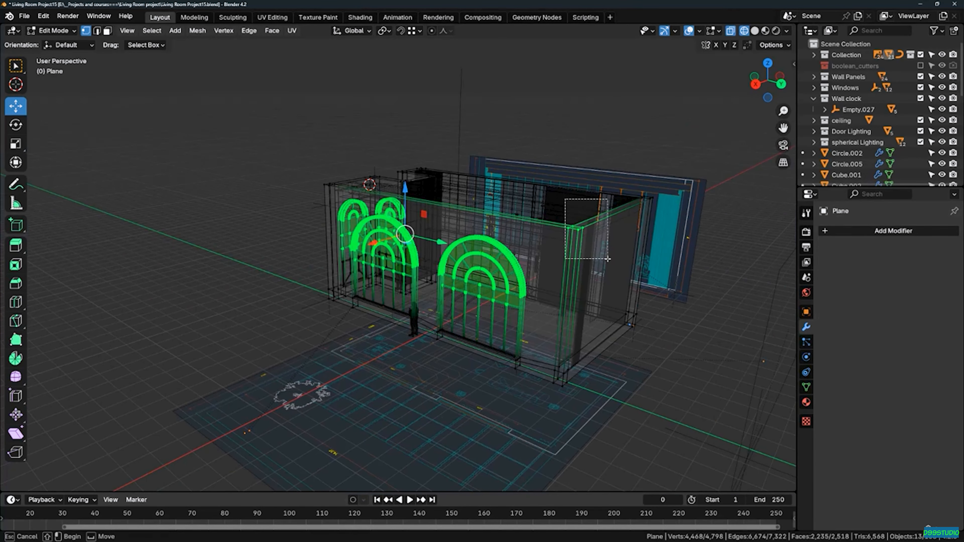
left_click_drag(607, 259, 608, 261, "ctrl")
key("shift+z")
middle_click_drag(608, 260, 740, 232)
Lower the selected arch tops of all windows and openings by 37.299 cm along Z, checking their clearance below the header
scroll(305, 250, "up", 3)
middle_click_drag(305, 250, 530, 198)
left_click_drag(529, 178, 530, 213)
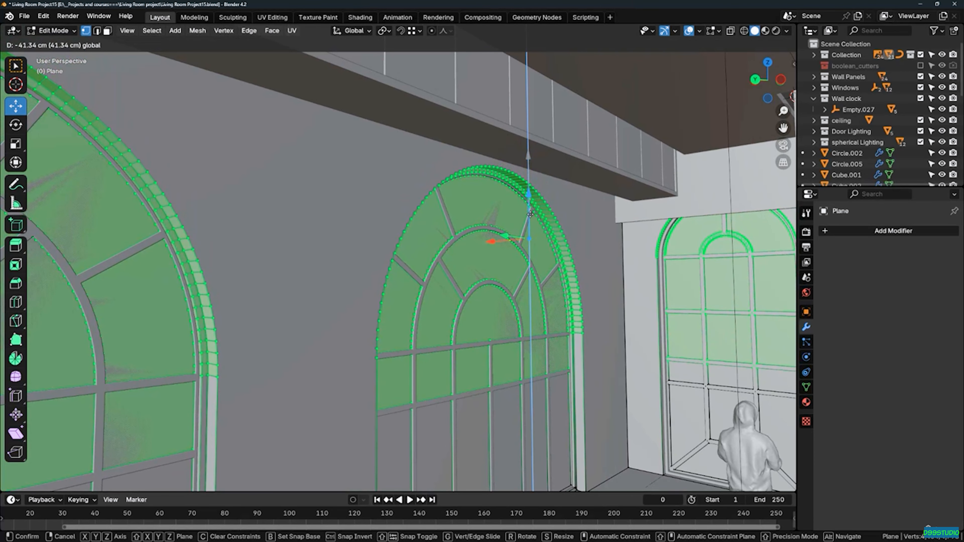
left_click_drag(531, 218, 531, 210)
middle_click_drag(531, 232, 532, 243)
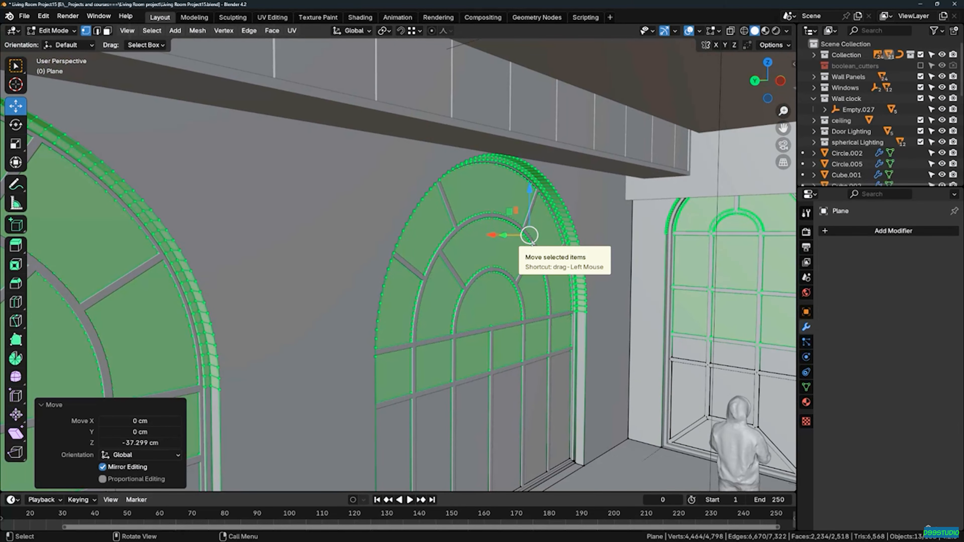
middle_click_drag(380, 302, 497, 251)
scroll(498, 252, "up", 2)
mouse_move(566, 240)
middle_mouse_down()
mouse_move(594, 237)
mouse_move(578, 238)
middle_mouse_up()
middle_click_drag(463, 241, 567, 287)
Move the lower horizontal bar of both narrow windows down 33.525 cm along Z to even out the panes, and leave Edit Mode
scroll(581, 252, "down", 6)
middle_click_drag(568, 286, 614, 275)
scroll(615, 275, "up", 1)
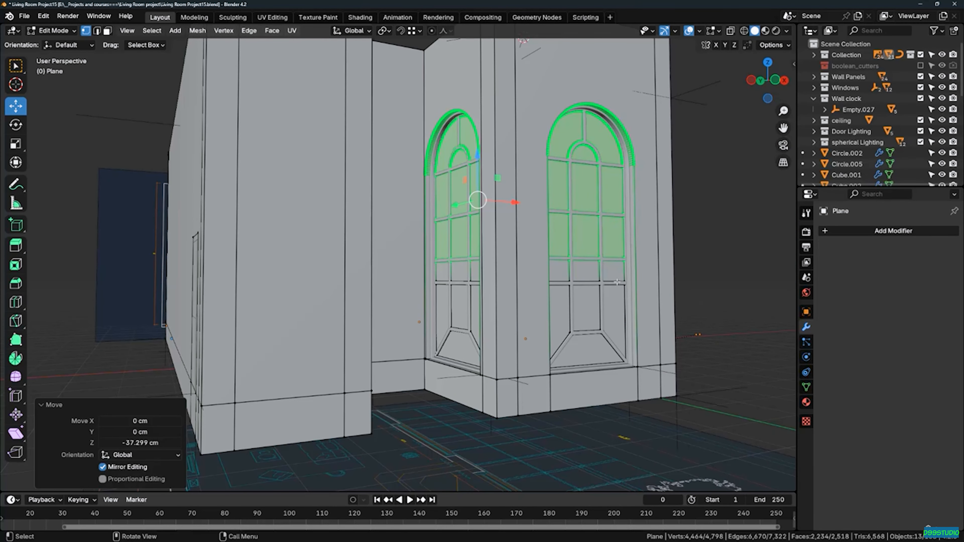
middle_click_drag(617, 282, 687, 280)
key("shift+z")
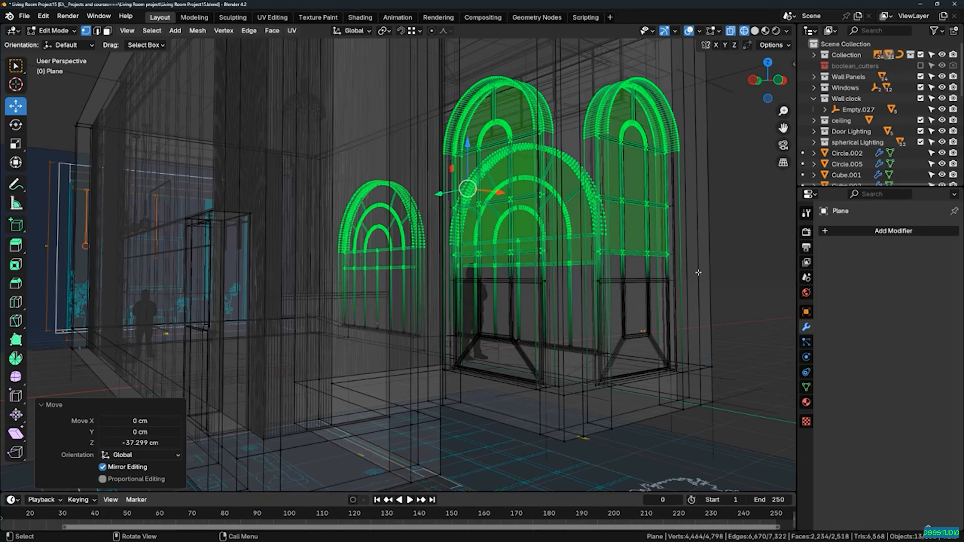
left_click_drag(450, 296, 450, 296)
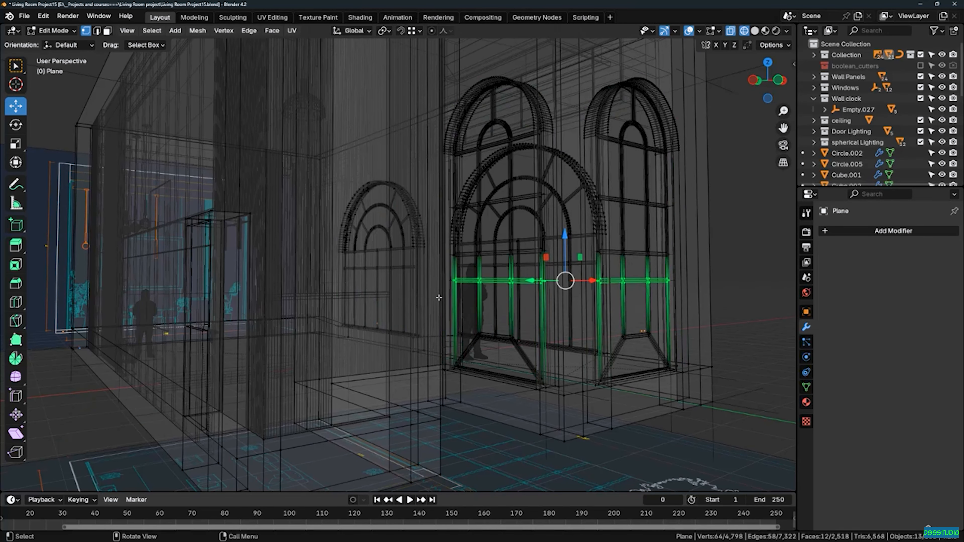
key("shift+z")
left_click_drag(564, 252, 562, 261)
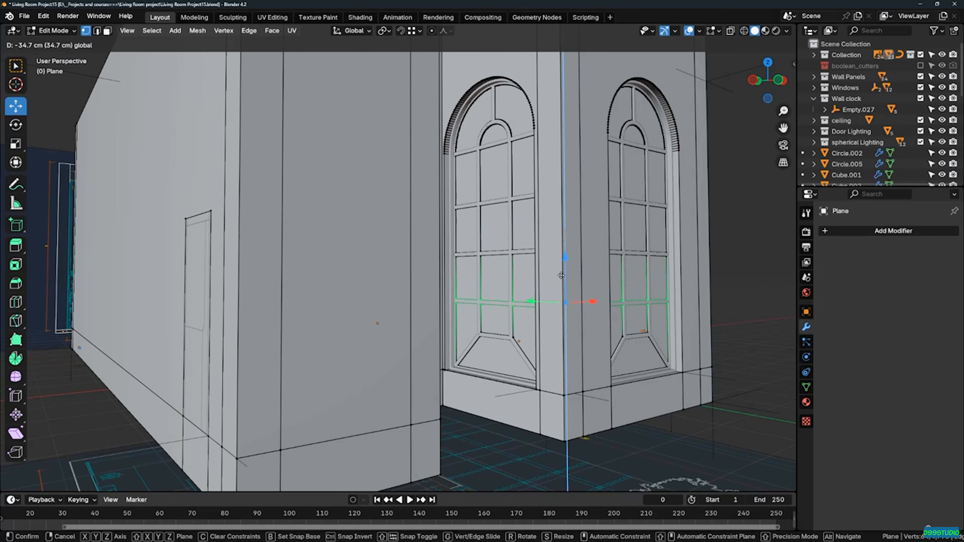
left_click_drag(561, 274, 560, 274)
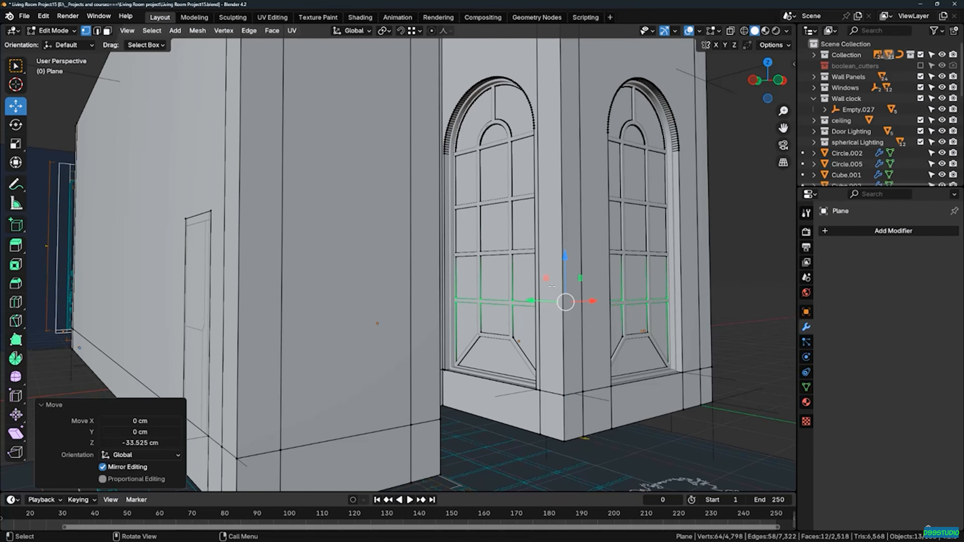
scroll(552, 286, "down", 6)
middle_click_drag(552, 286, 478, 304)
key("Tab")
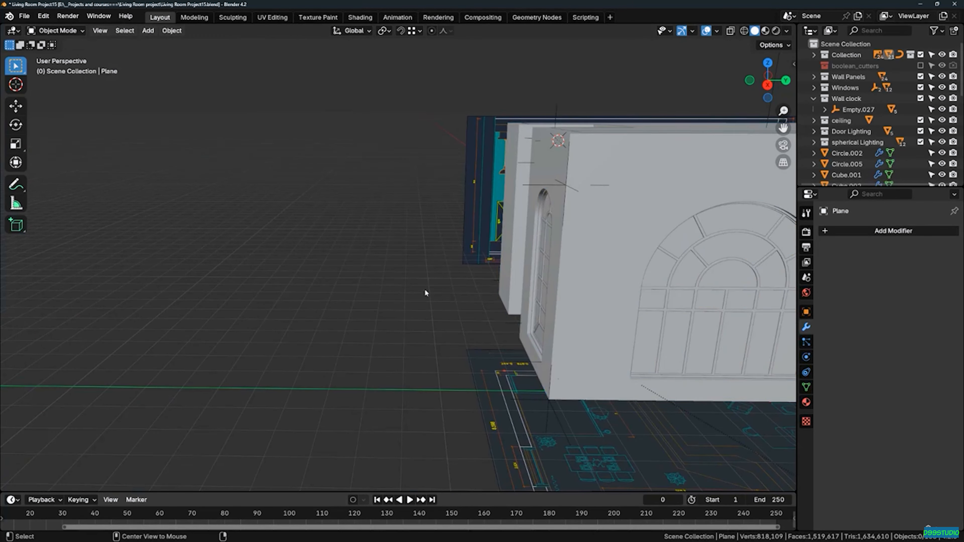
Select the slatted panel on the partition wall and move it 25.087 cm along X toward the arched windows
scroll(425, 292, "down", 5)
middle_click_drag(604, 270, 427, 258)
scroll(425, 257, "down", 4)
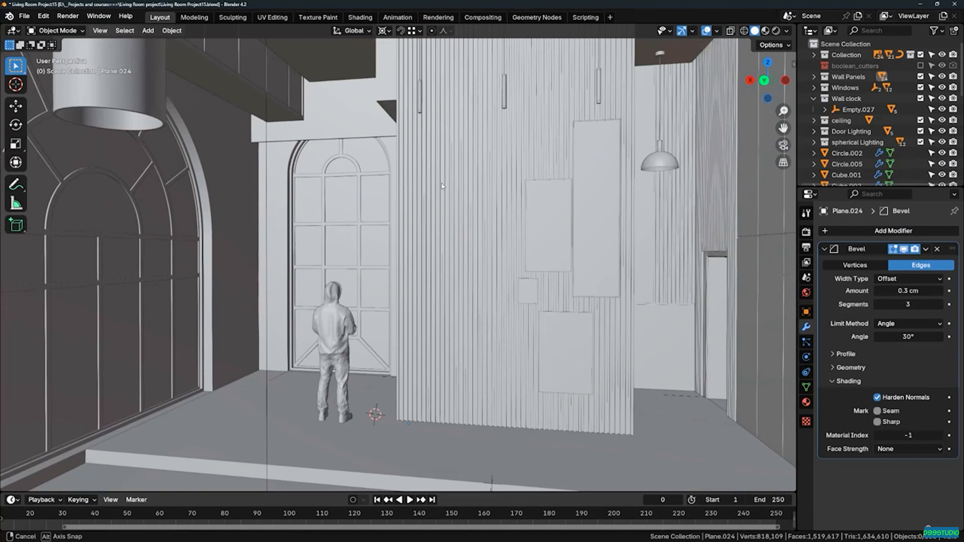
middle_click_drag(442, 186, 412, 123)
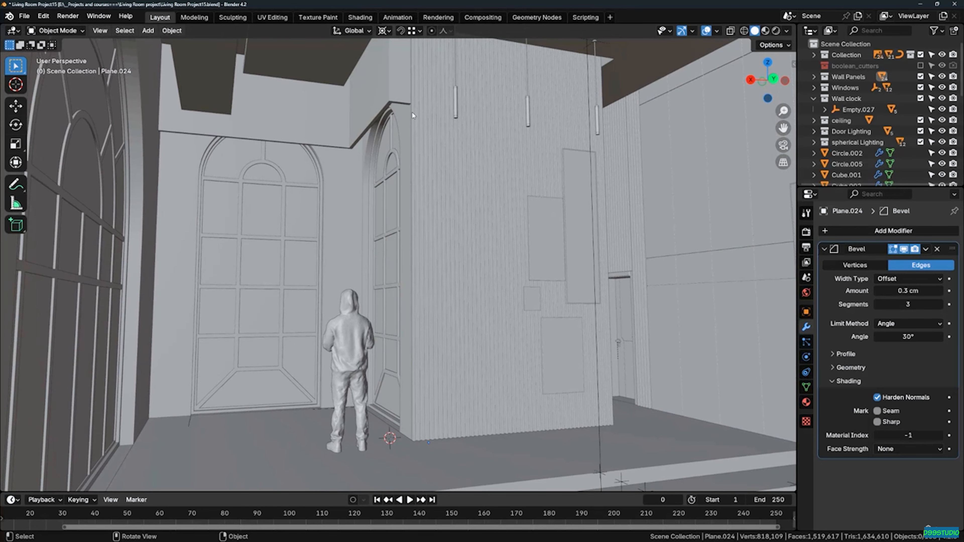
middle_click_drag(411, 88, 494, 232)
key("g")
key("x")
left_click(349, 272)
Move the slatted panel a further 4.1216 cm along X to align its edge with the header corner
middle_click_drag(350, 273, 511, 236, "shift")
key("g")
key("x")
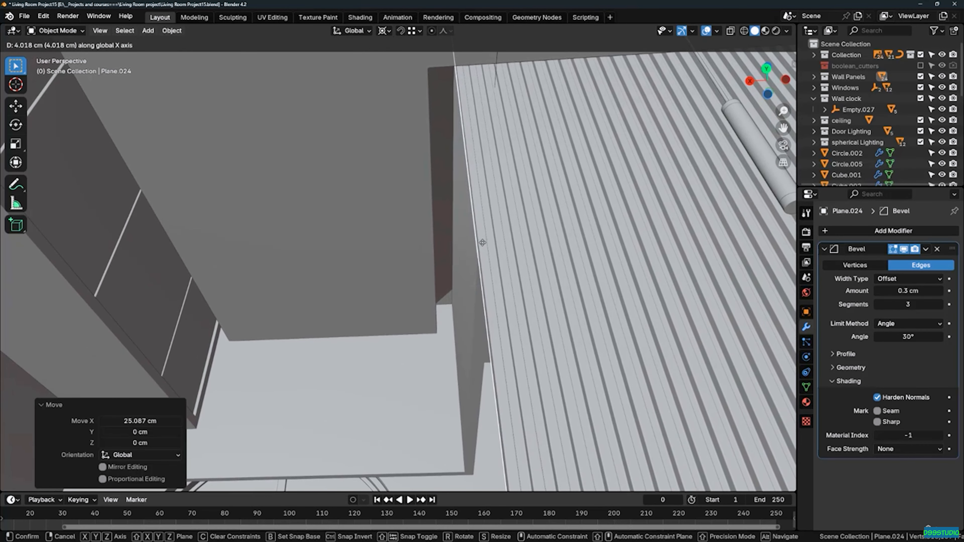
left_click(483, 250)
middle_click_drag(483, 251, 533, 302)
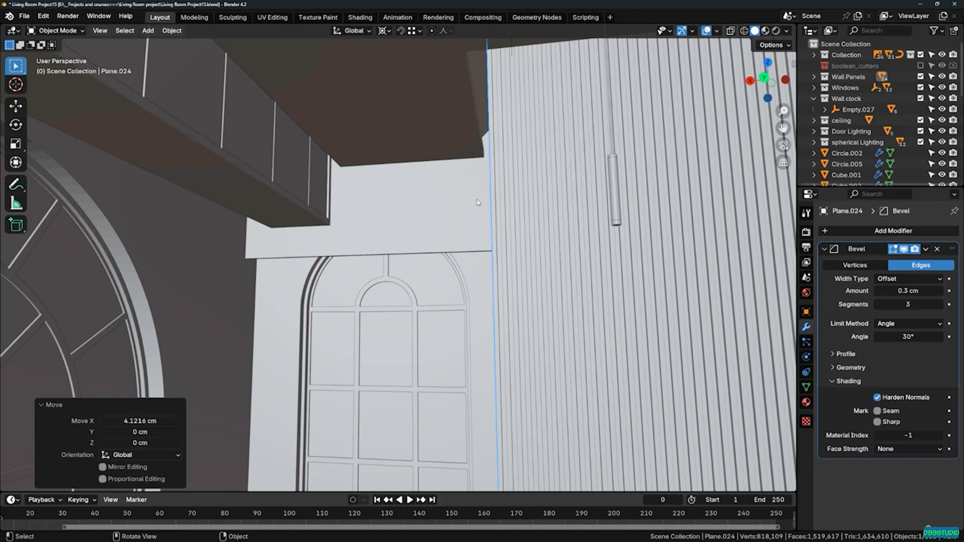
Place the 3D cursor at the slatted panel's lower corner beside the windows and use 3D Cursor as the transform pivot point
scroll(528, 229, "down", 4)
mouse_move(527, 229)
middle_mouse_down()
mouse_move(530, 351)
mouse_move(522, 243)
middle_mouse_up()
middle_click_drag(522, 243, 517, 299)
scroll(451, 343, "up", 4)
scroll(428, 339, "up", 3)
scroll(454, 316, "up", 2)
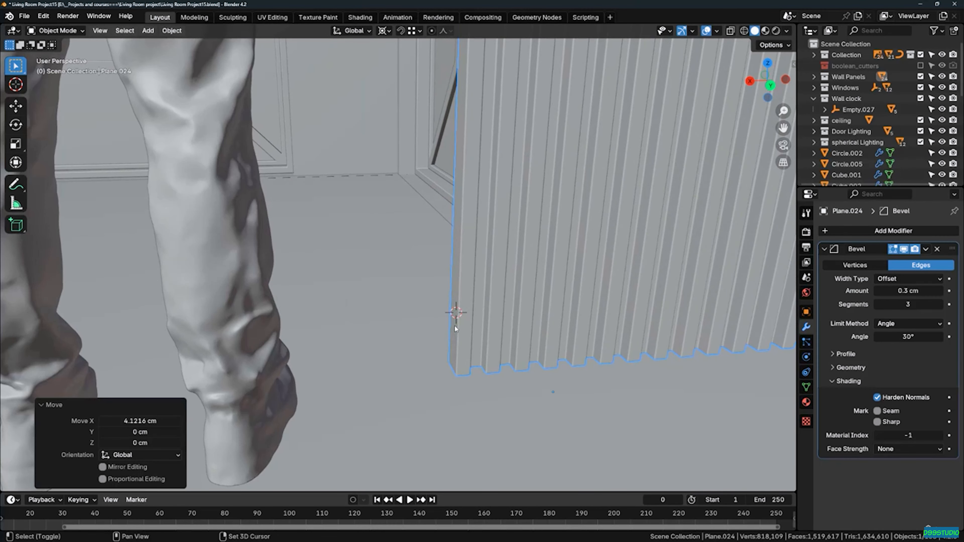
scroll(454, 327, "down", 10)
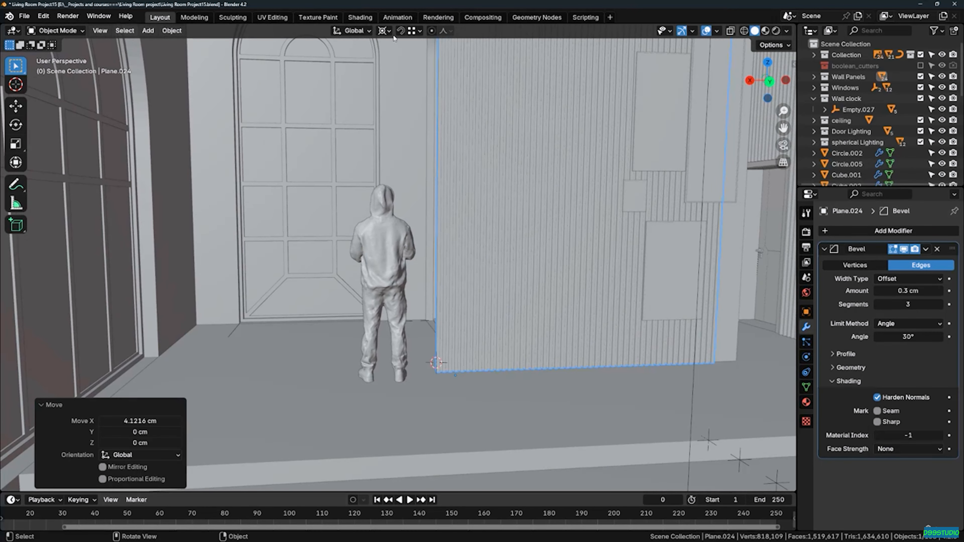
left_click(387, 31)
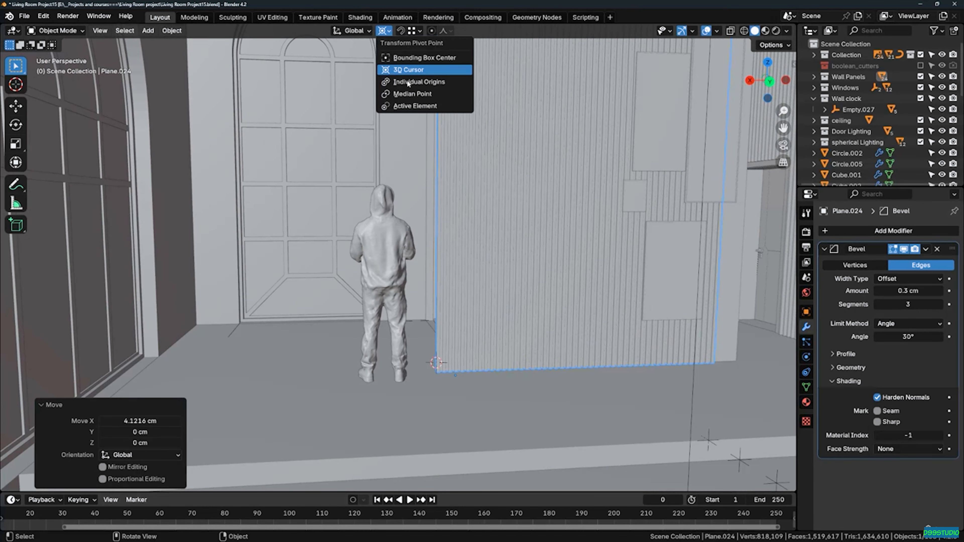
left_click(408, 70)
Scale the slatted panel by 1.098 along X from the 3D cursor to reach the partition wall's far end
scroll(595, 394, "up", 6)
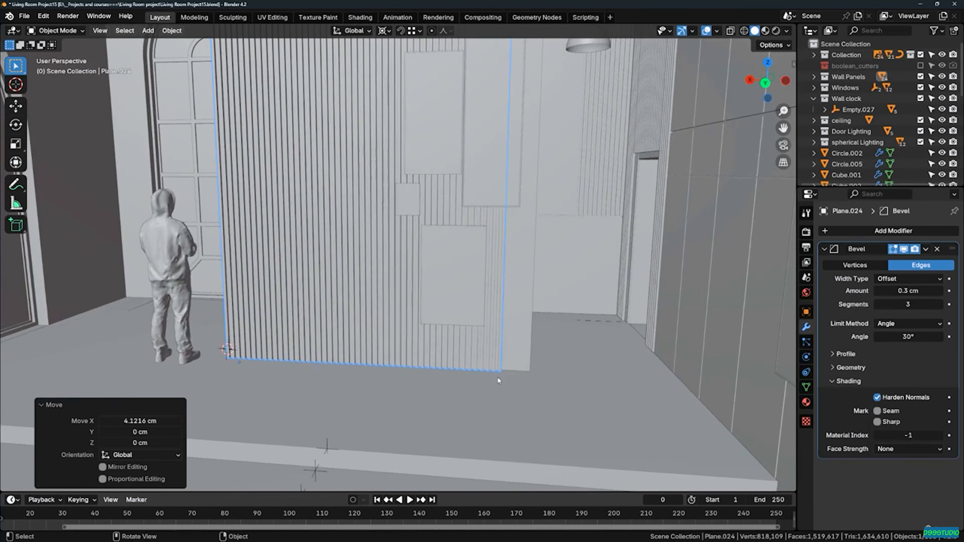
key("s")
key("x")
left_click(598, 379)
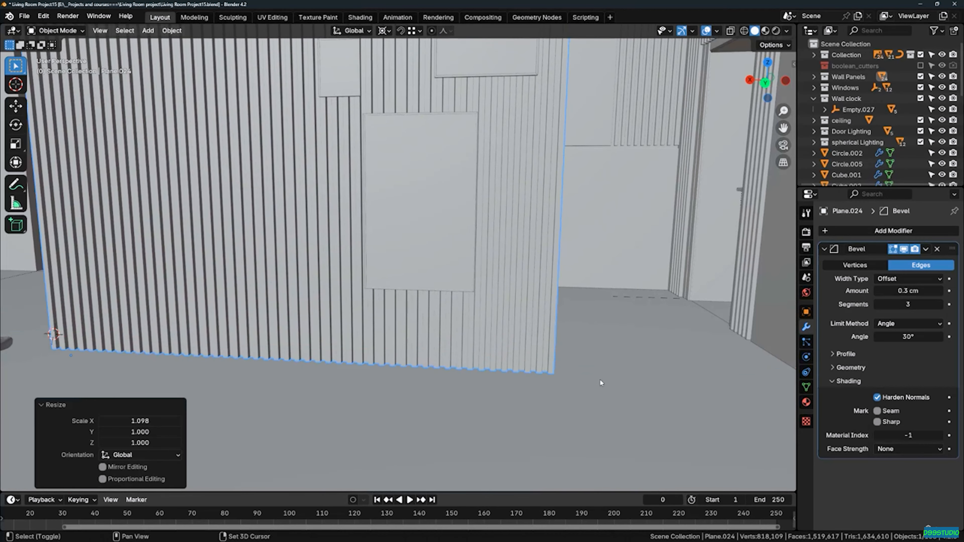
Fine-tune the slatted panel's width by scaling it 1.002 along X to meet the partition wall's edge
middle_click_drag(600, 379, 539, 377)
scroll(539, 378, "up", 5)
key("s")
key("x")
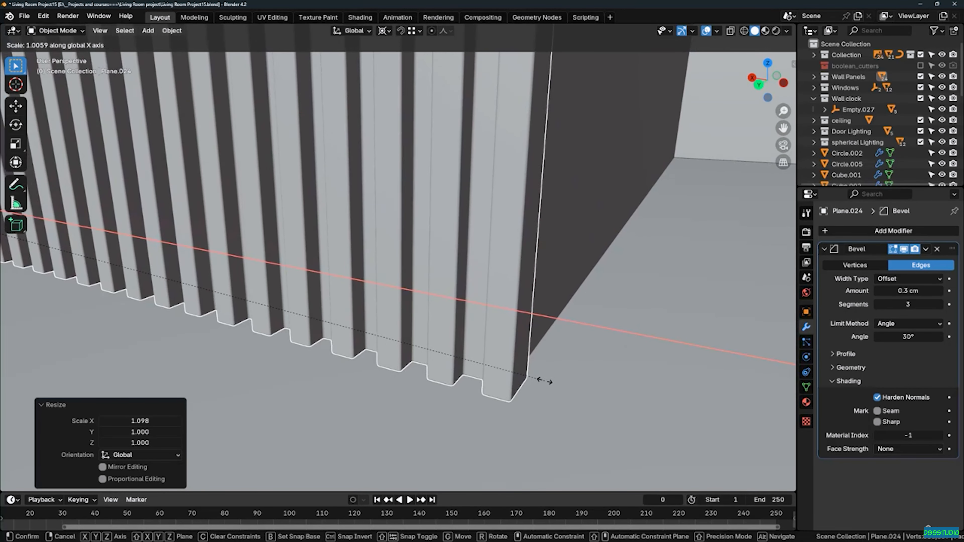
left_click(479, 374)
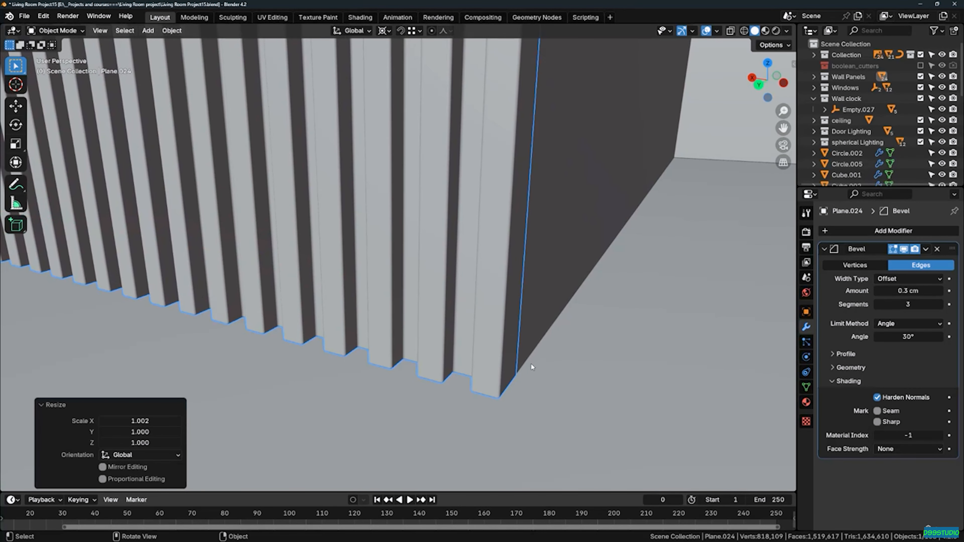
scroll(574, 322, "down", 9)
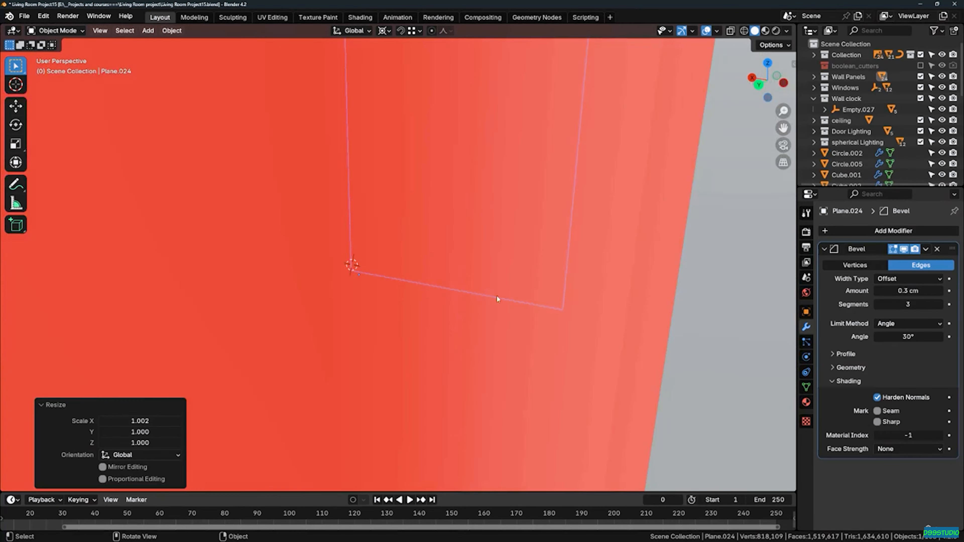
Isolate the ceiling slab beside the slatted panel in local view and open its mesh for editing
middle_click_drag(497, 298, 472, 250)
middle_click_drag(482, 202, 446, 217, "ctrl")
middle_click_drag(459, 258, 485, 237)
scroll(400, 80, "up", 7)
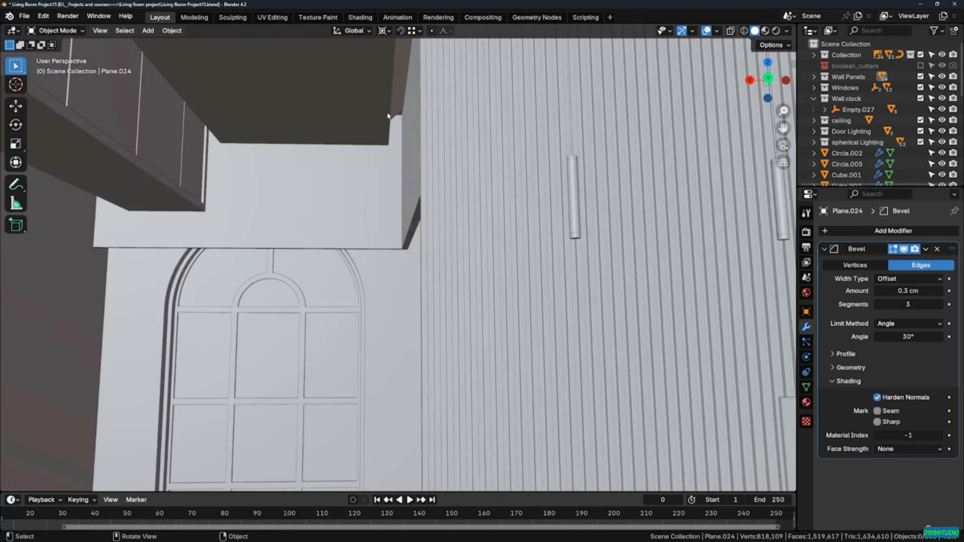
middle_click_drag(391, 113, 399, 110)
left_click(403, 97)
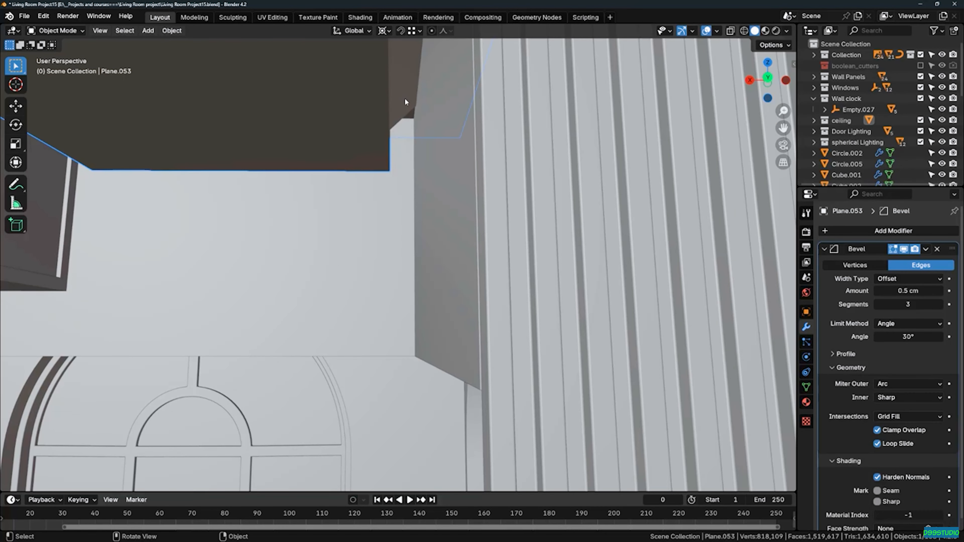
key("KP_Divide")
middle_click_drag(376, 116, 136, 85)
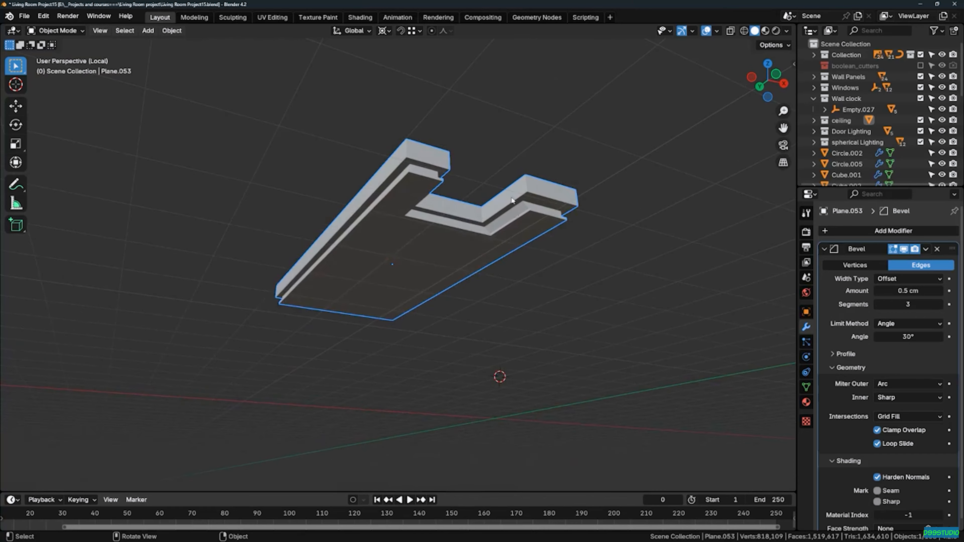
scroll(518, 211, "up", 4)
key("Tab")
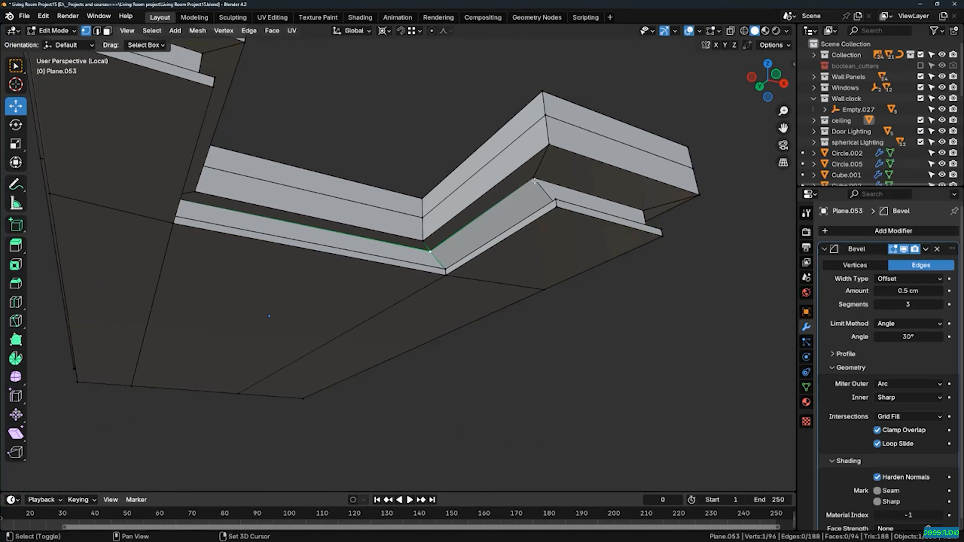
Move the two upper vertices of the ceiling recess's inner corner edge 27.893 cm along X to straighten the slanted face, then return to the full scene
left_click(537, 174, "shift")
middle_click_drag(537, 175, 495, 209)
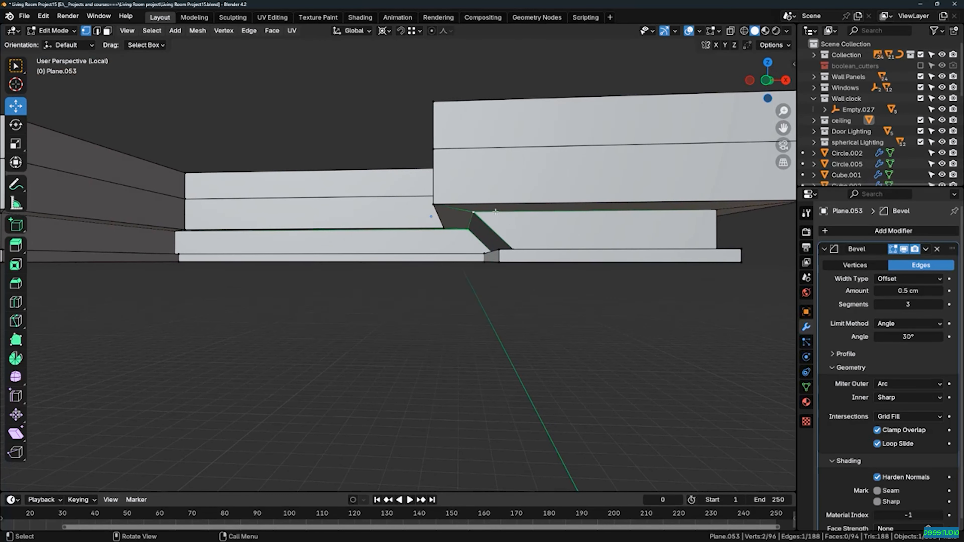
key("g")
key("x")
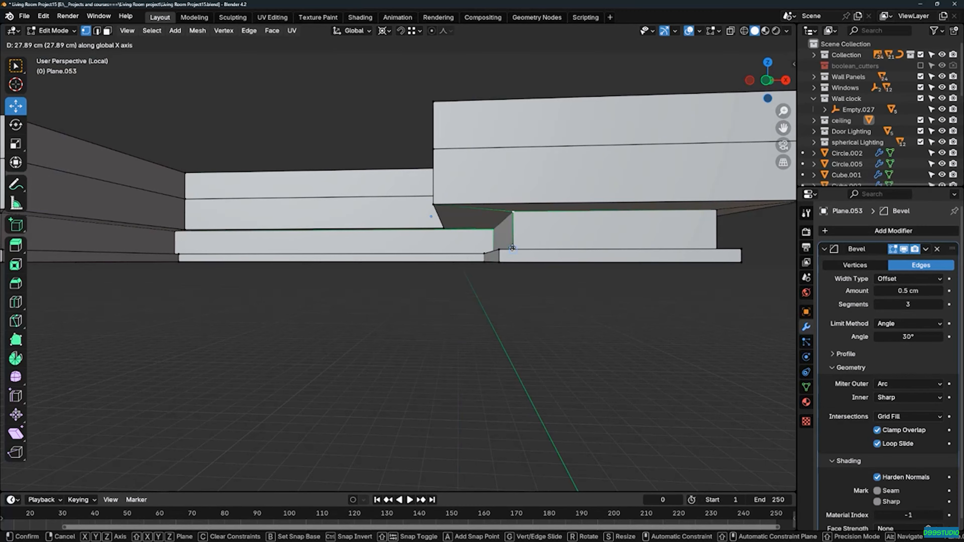
left_click(512, 248)
middle_click_drag(512, 247, 446, 224)
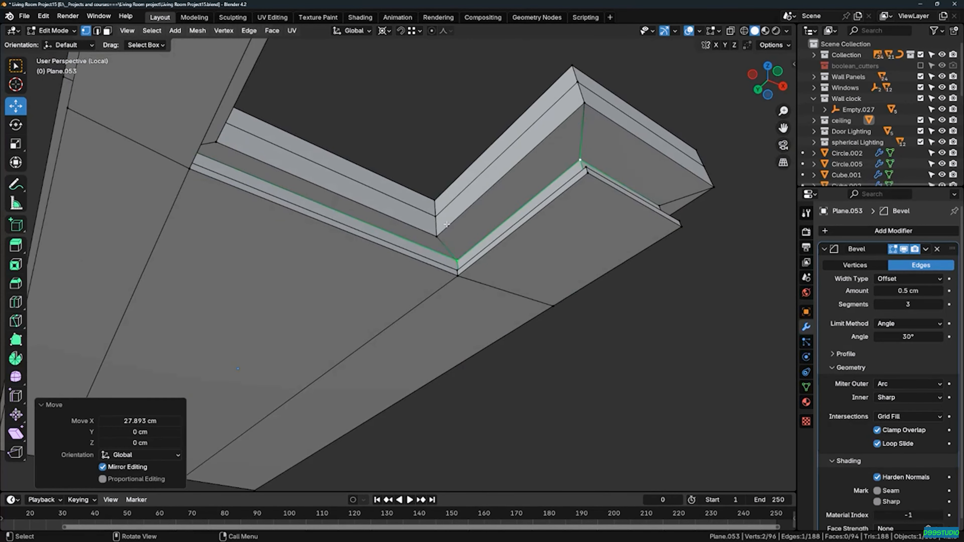
key("Tab")
key("KP_Divide")
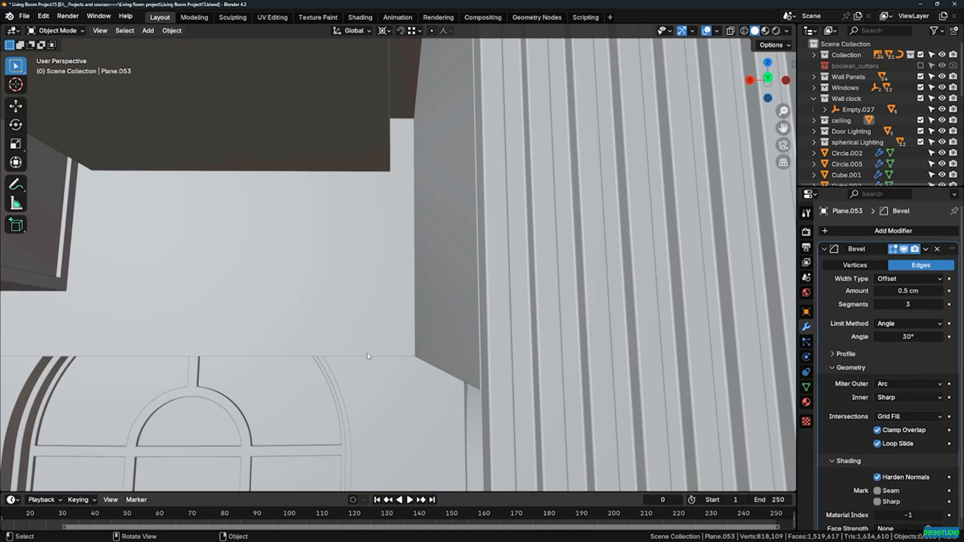
scroll(366, 357, "down", 10)
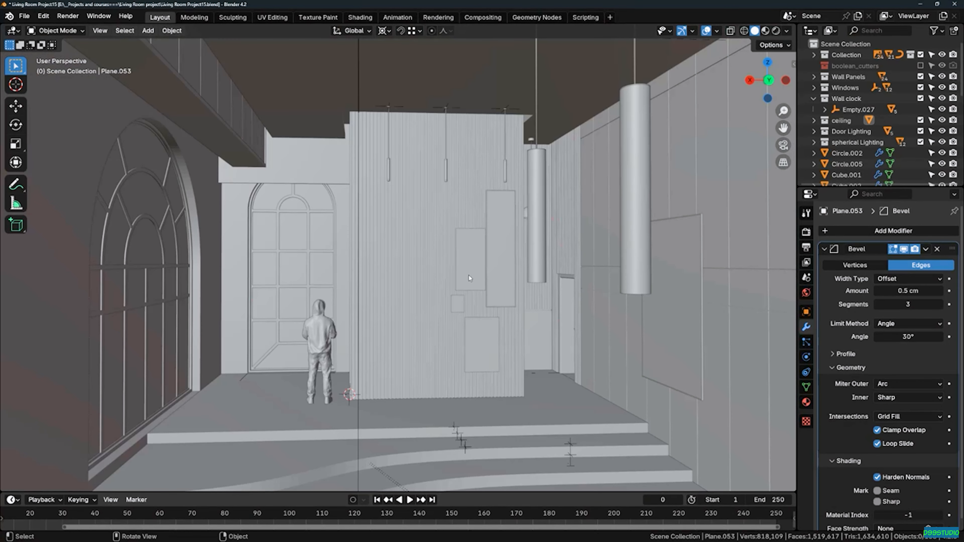